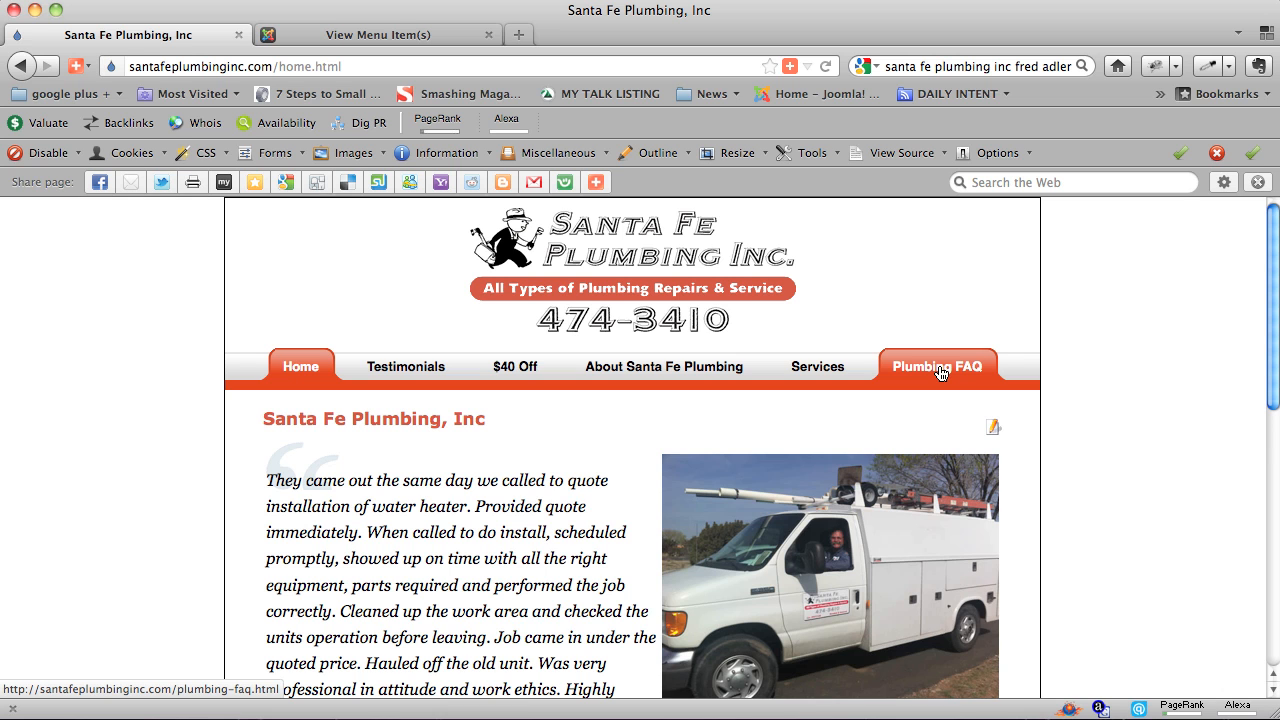
Step: Open the Plumbing FAQ page and look over its listed questions and answers
left_click(940, 372)
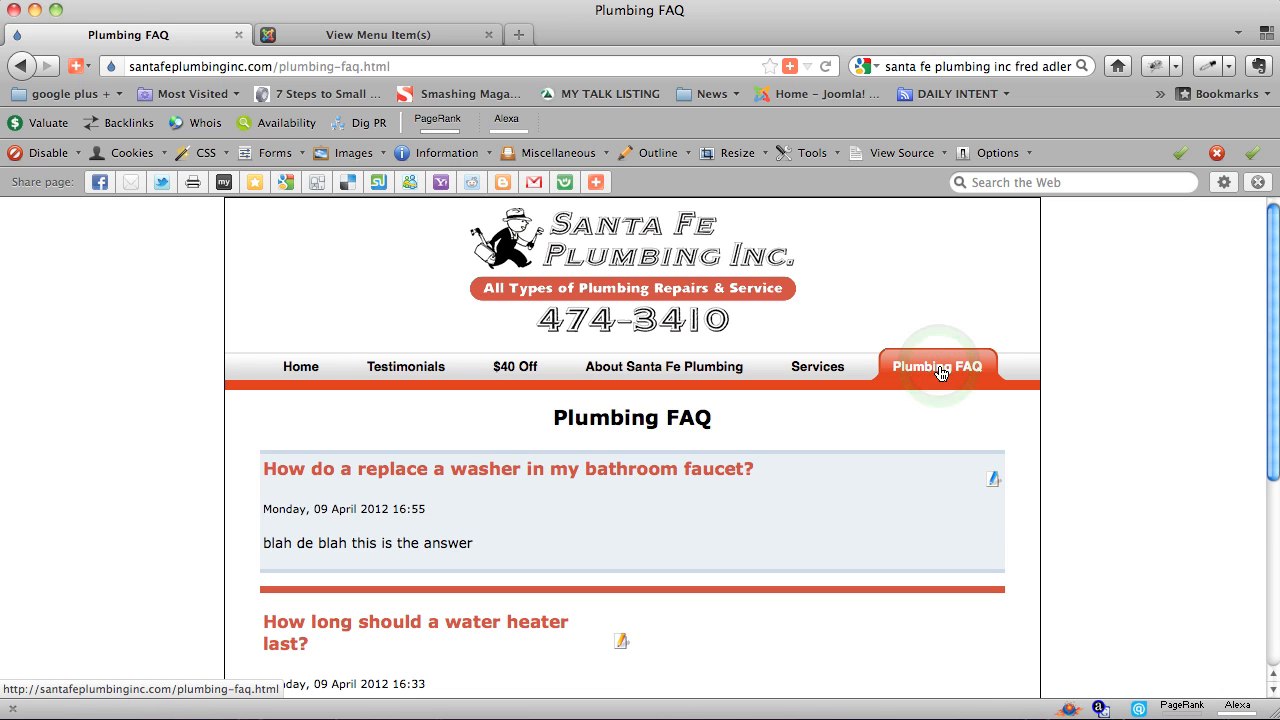
scroll(940, 372, "down", 4)
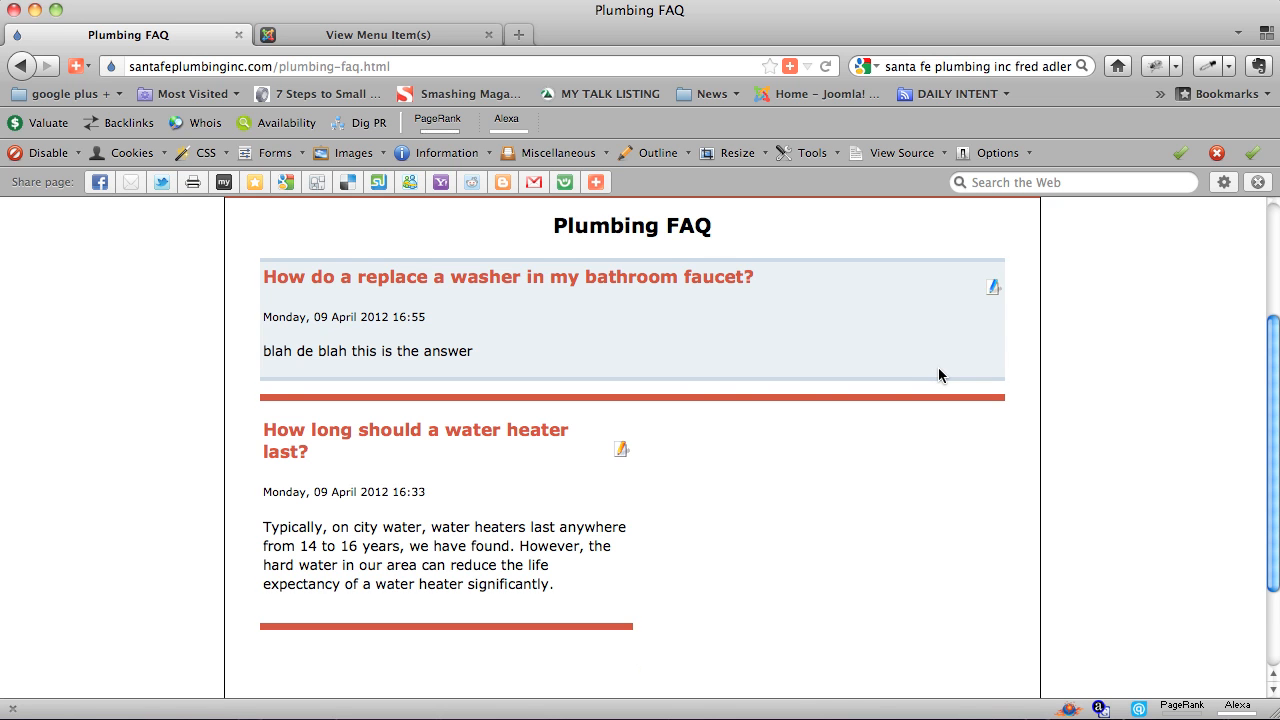
scroll(938, 368, "down", 3)
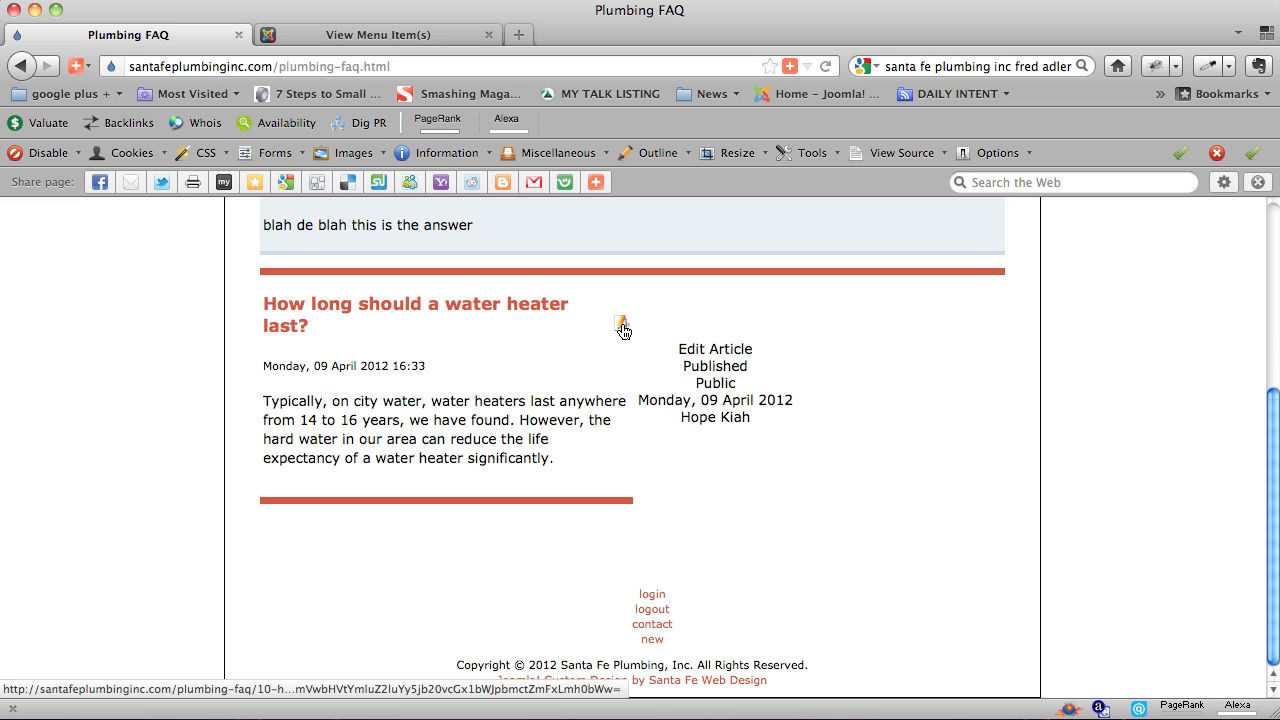
scroll(622, 330, "up", 5)
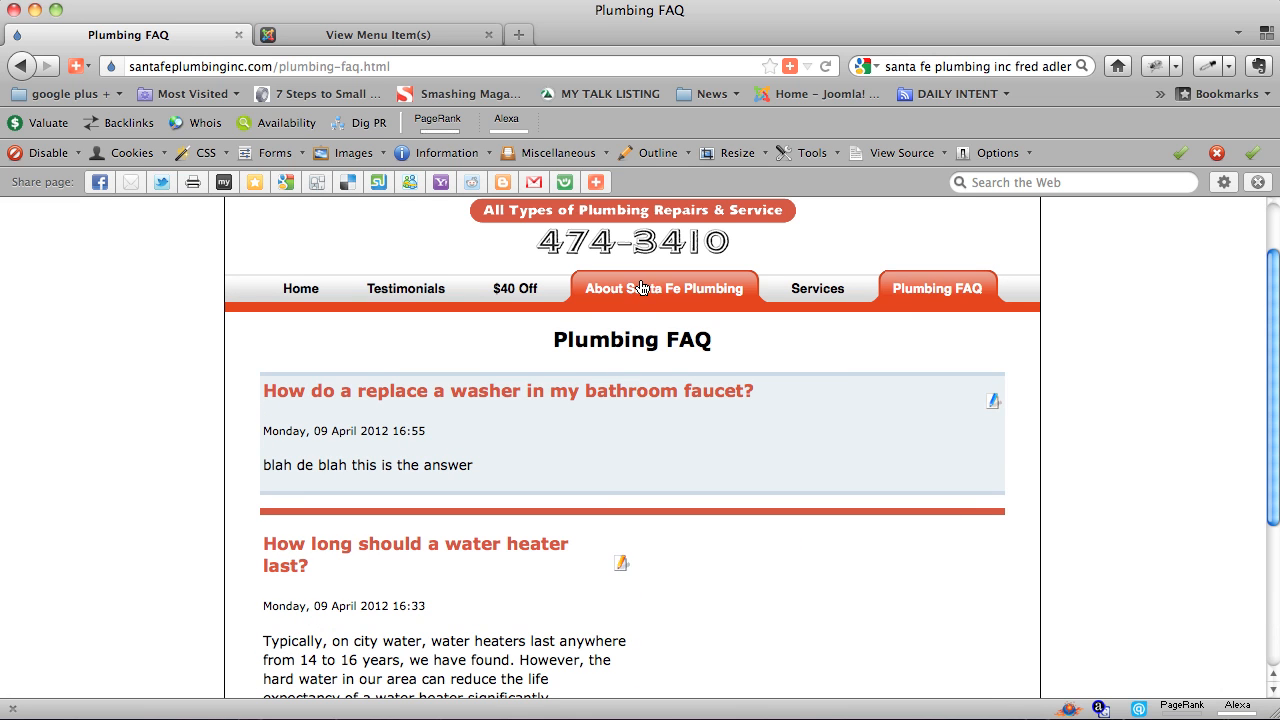
Step: Open the About Santa Fe Plumbing article for editing and highlight parts of its text
left_click(641, 287)
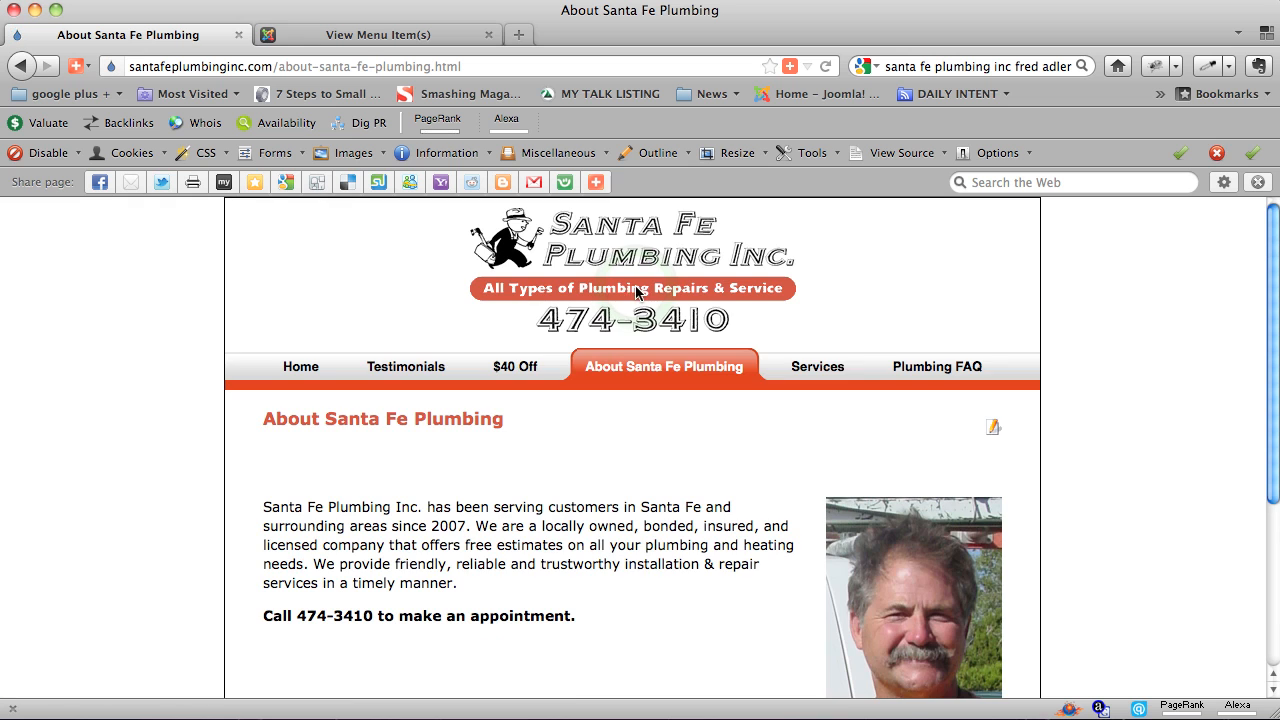
left_click(993, 430)
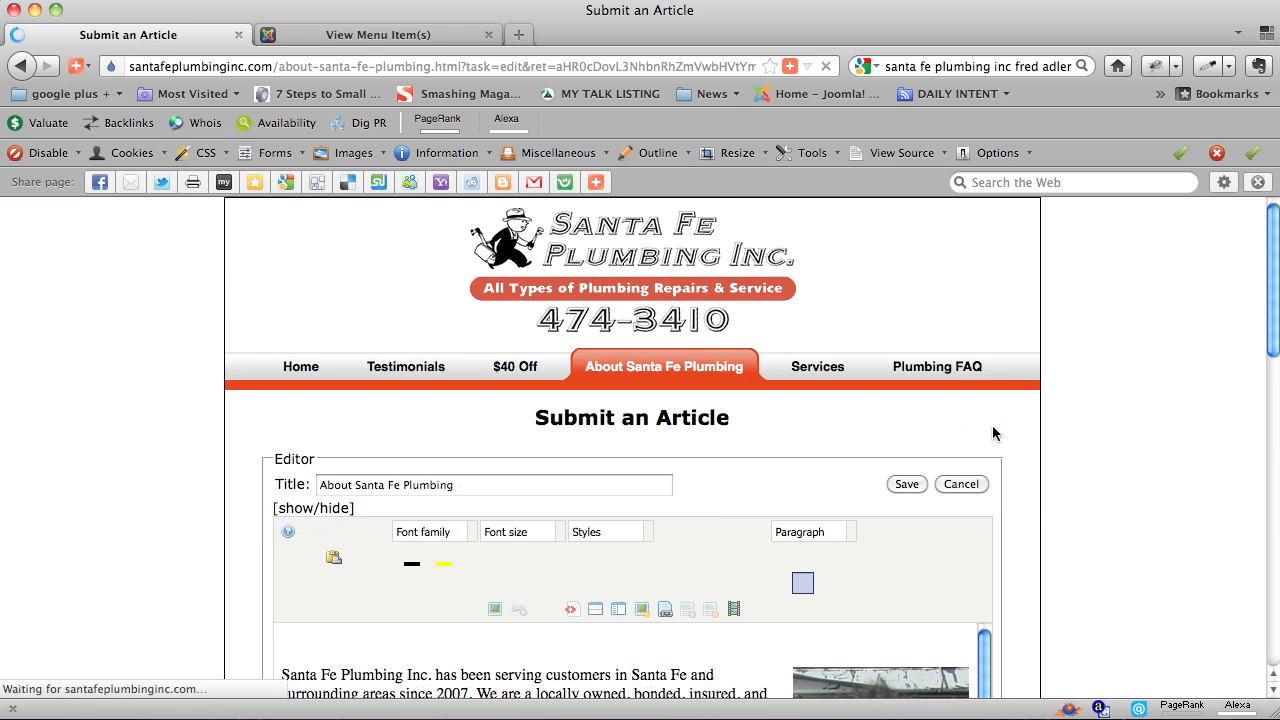
scroll(761, 474, "down", 3)
left_click_drag(620, 568, 283, 521)
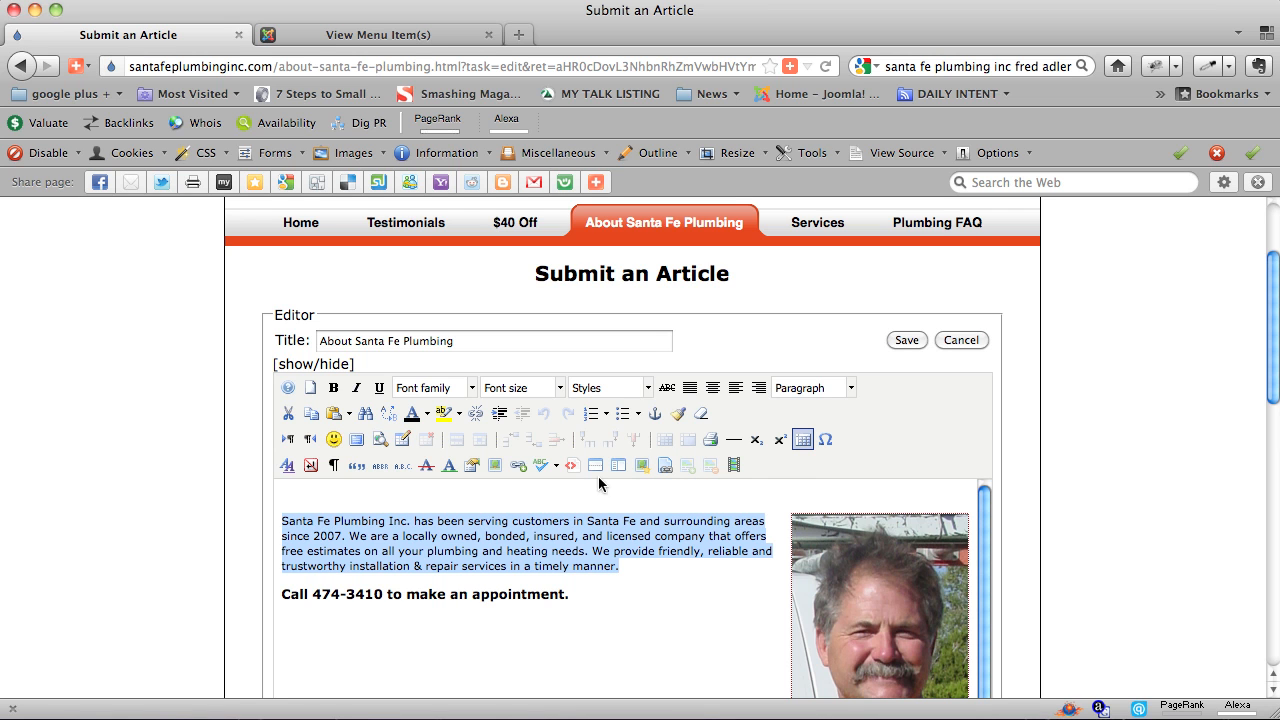
double_click(677, 551)
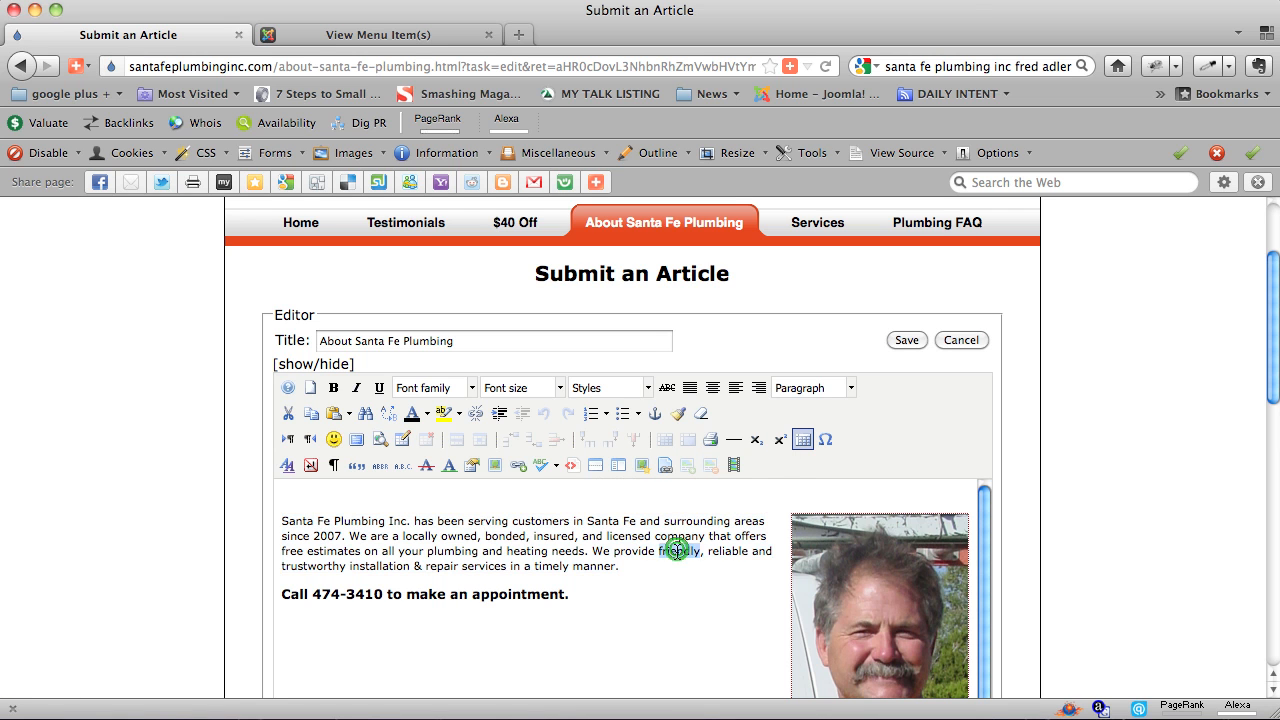
left_click_drag(592, 598, 523, 537)
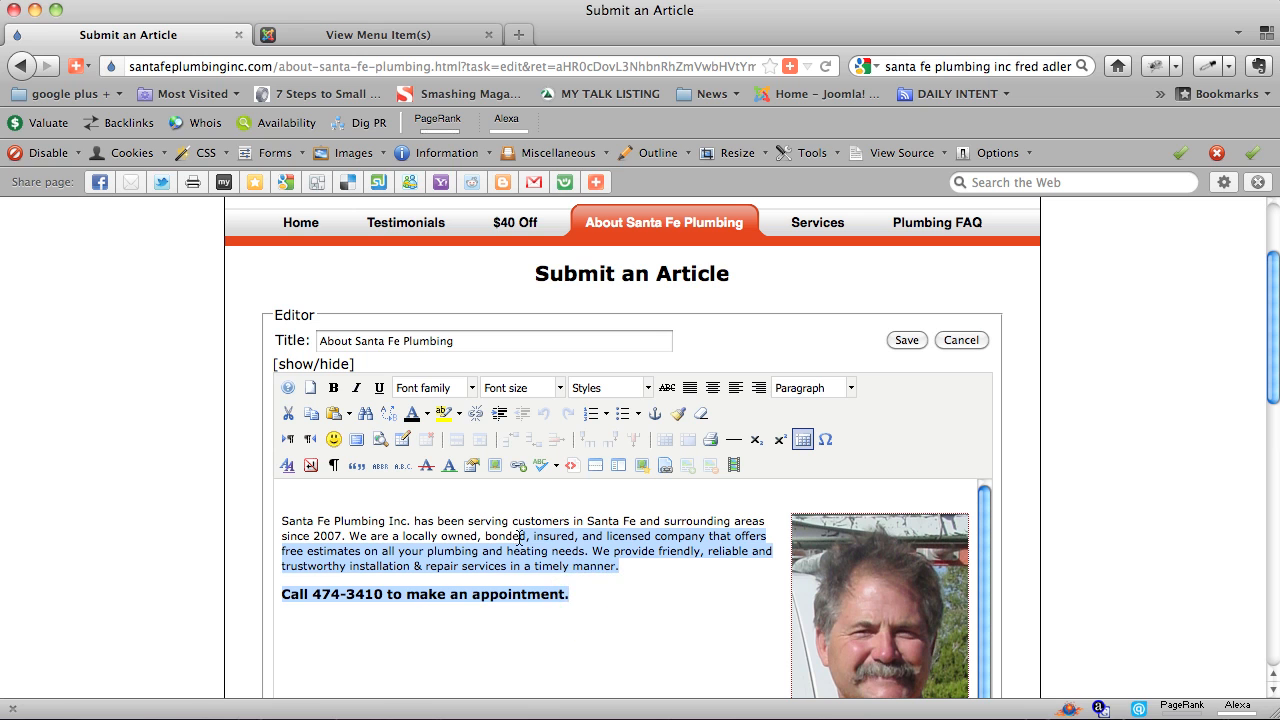
Step: Delete the owner's portrait photo from the article, and discard the edit without saving
left_click(847, 624)
key("Delete")
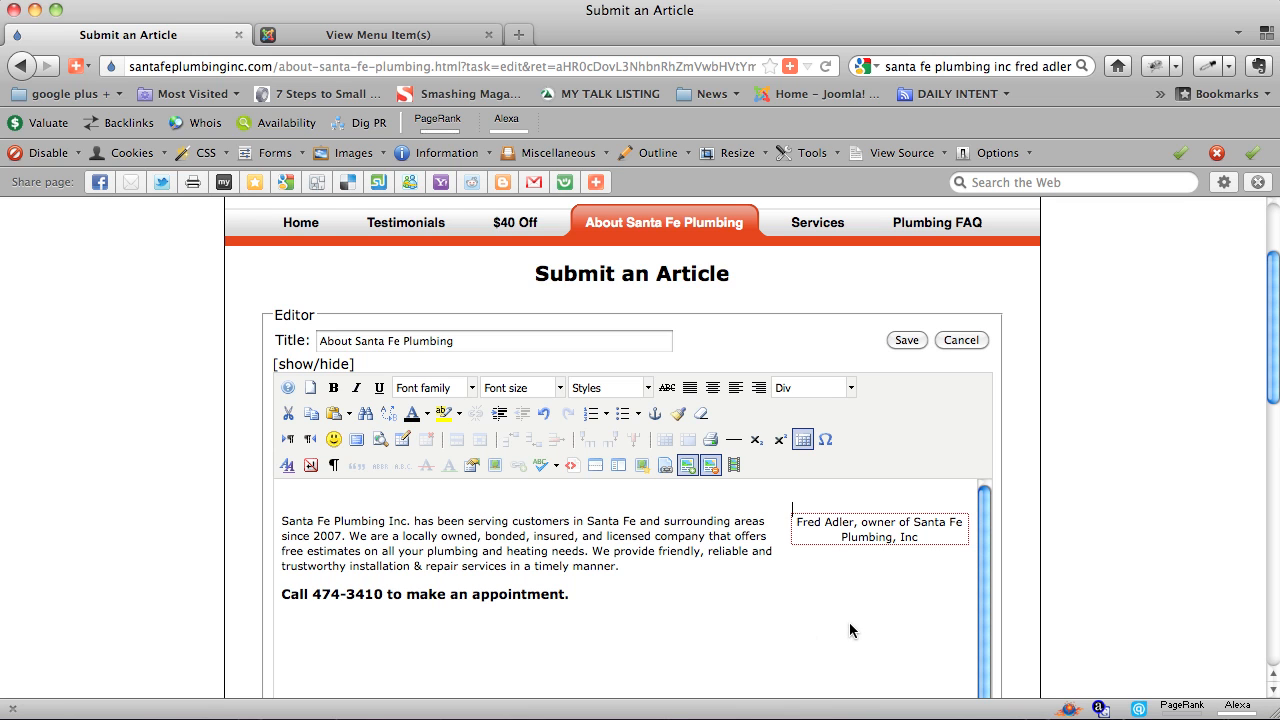
left_click(979, 342)
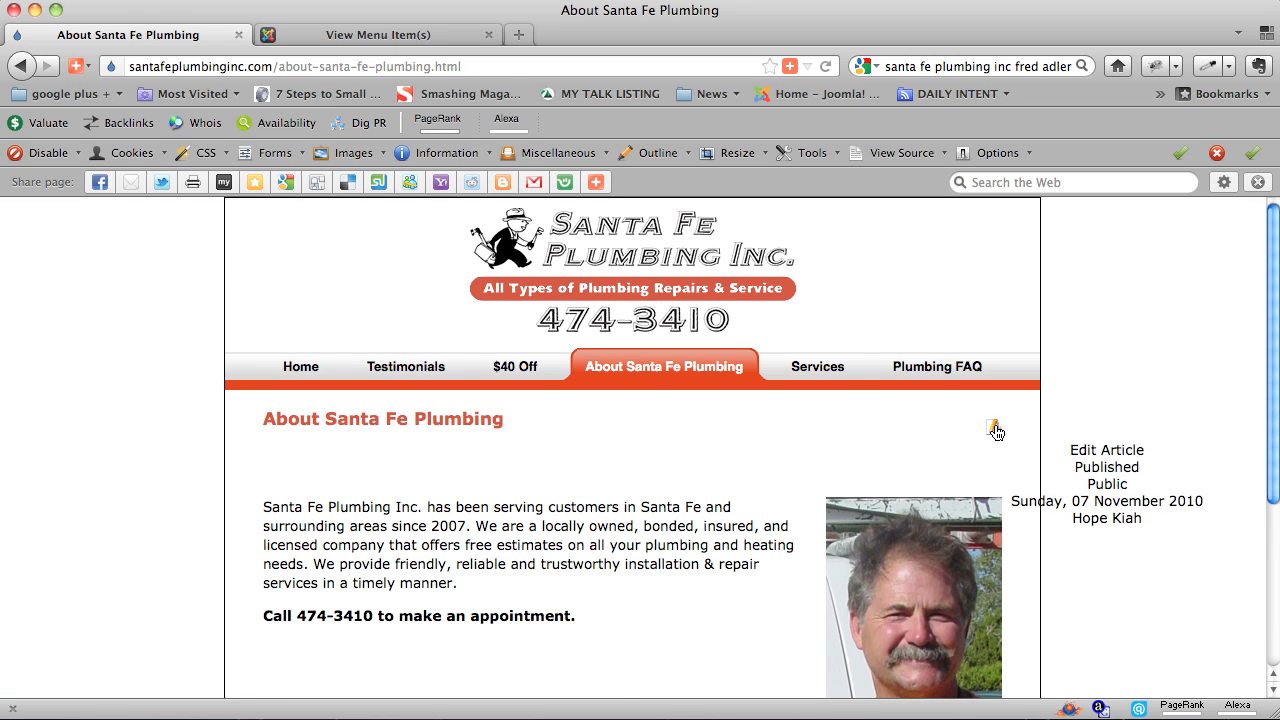
Step: Reopen the About Santa Fe Plumbing article's edit form, review its sections, and cancel without changes
left_click(993, 428)
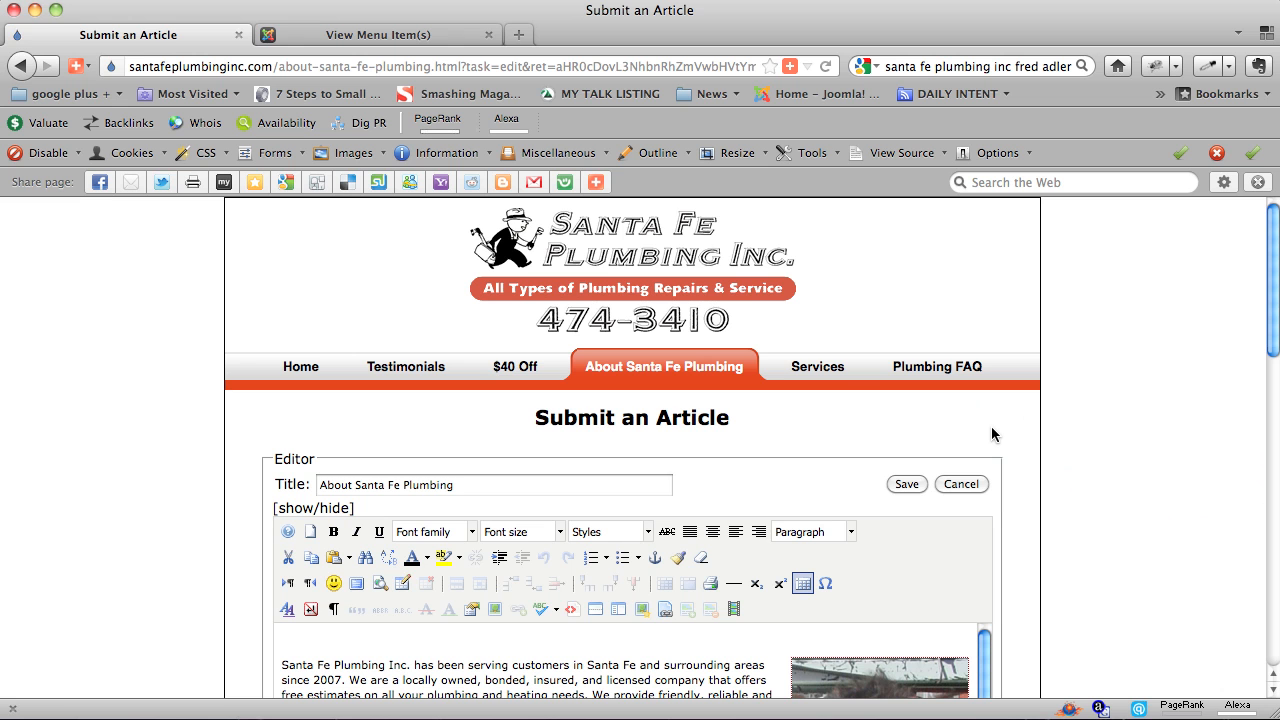
scroll(994, 457, "down", 10)
scroll(994, 457, "down", 5)
scroll(994, 457, "up", 12)
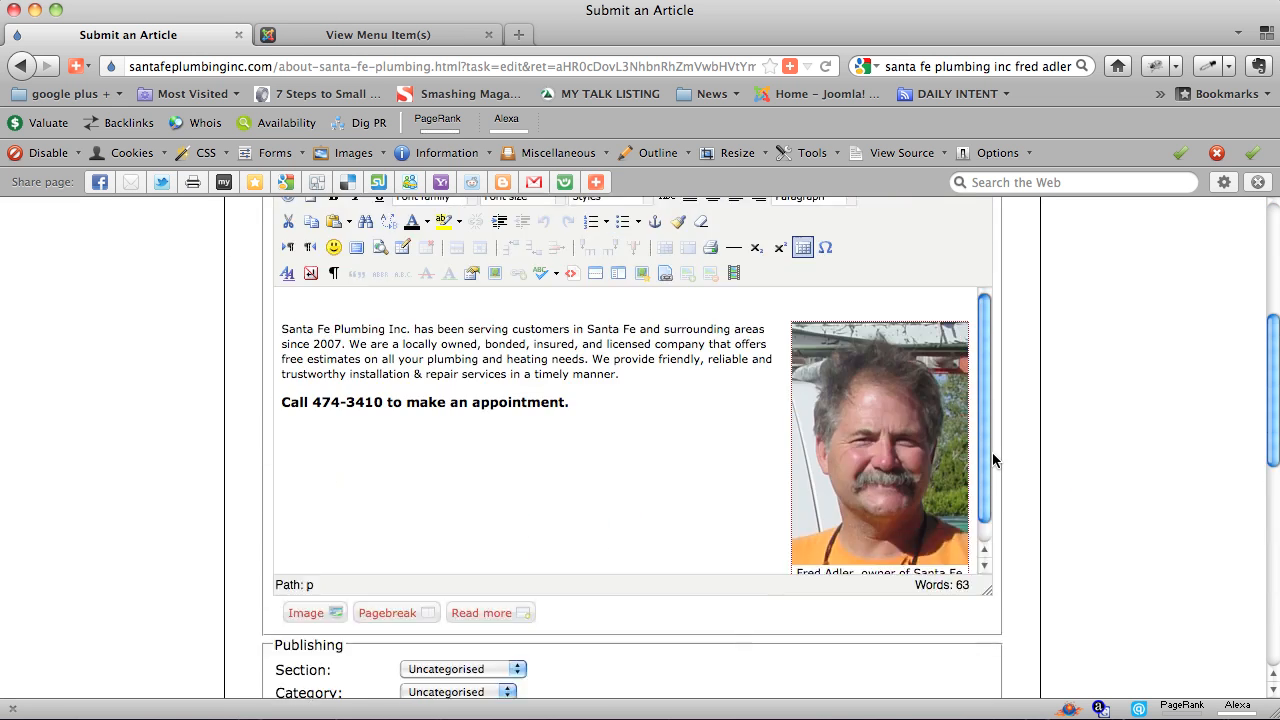
left_click(957, 389)
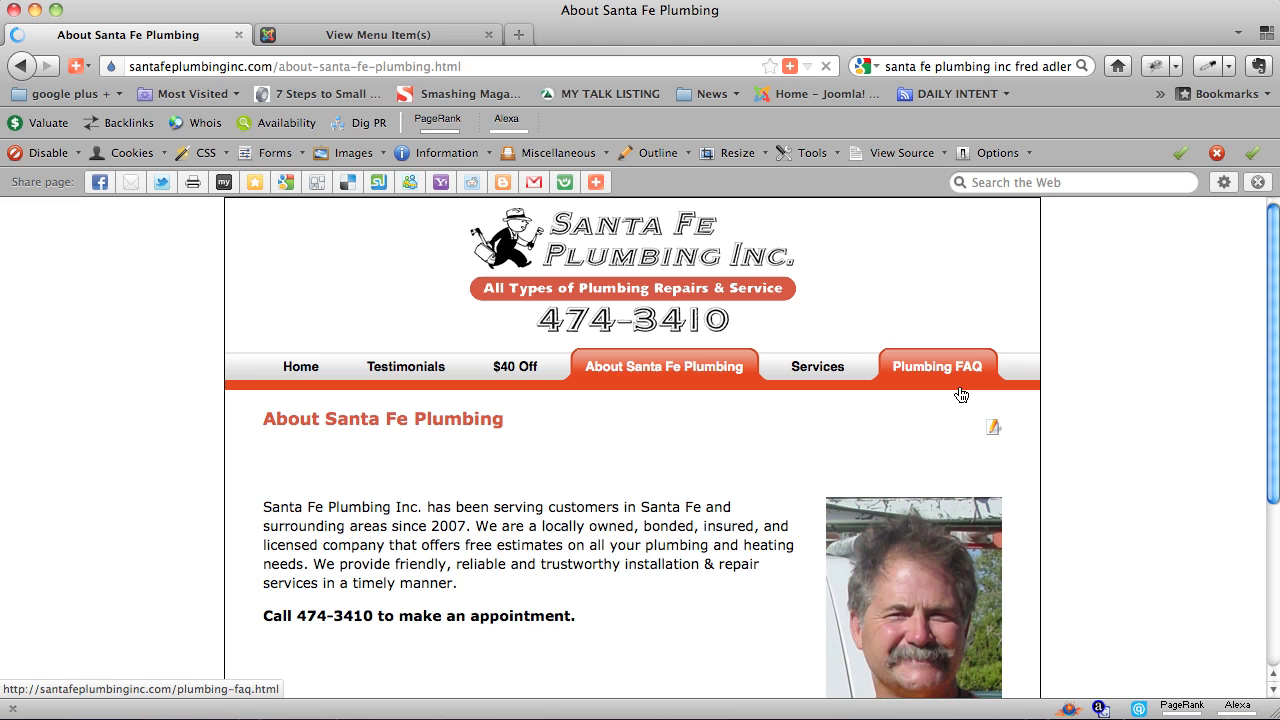
Step: Open the form for submitting a new article, with the title ready for entry
scroll(940, 415, "down", 5)
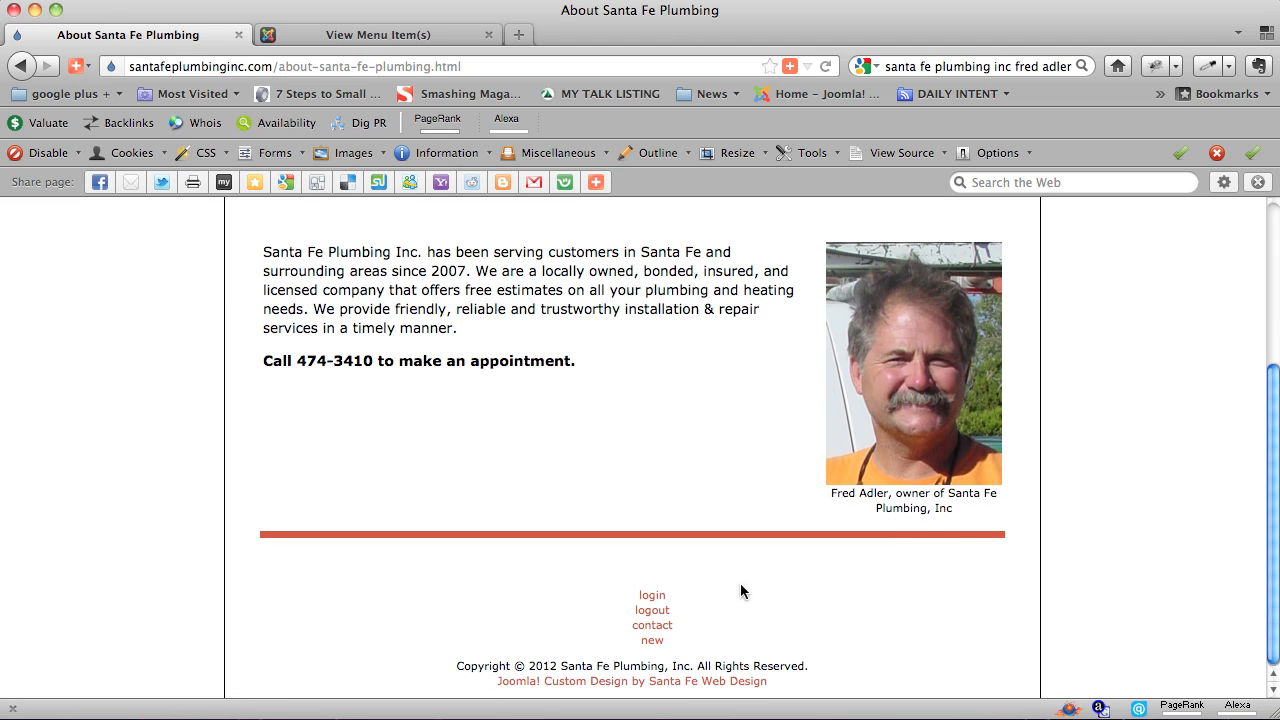
left_click(652, 641)
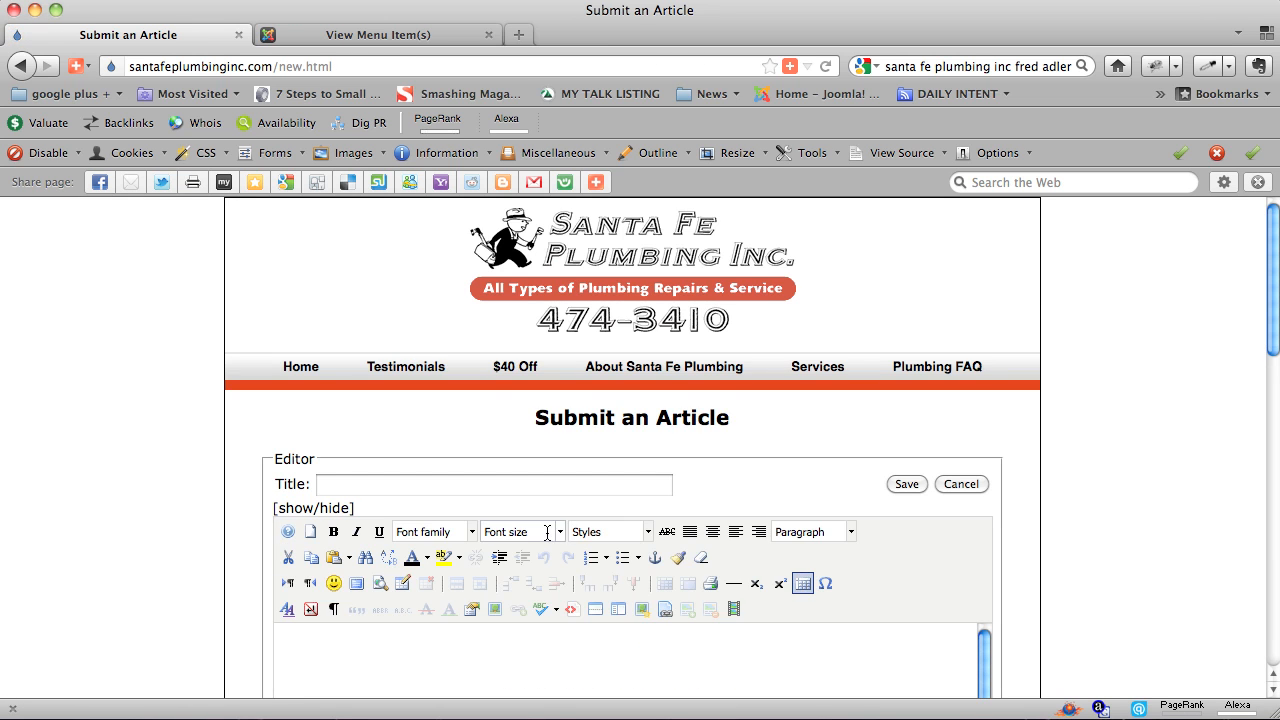
left_click(498, 481)
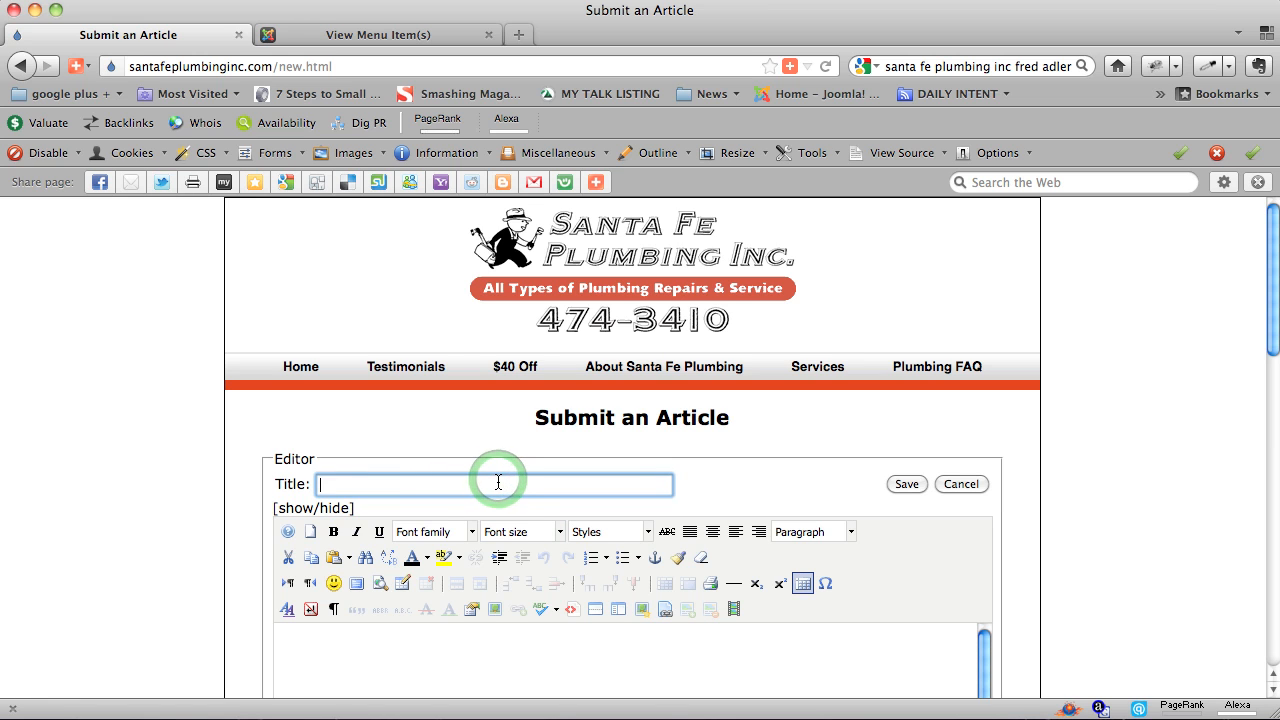
type("Questin")
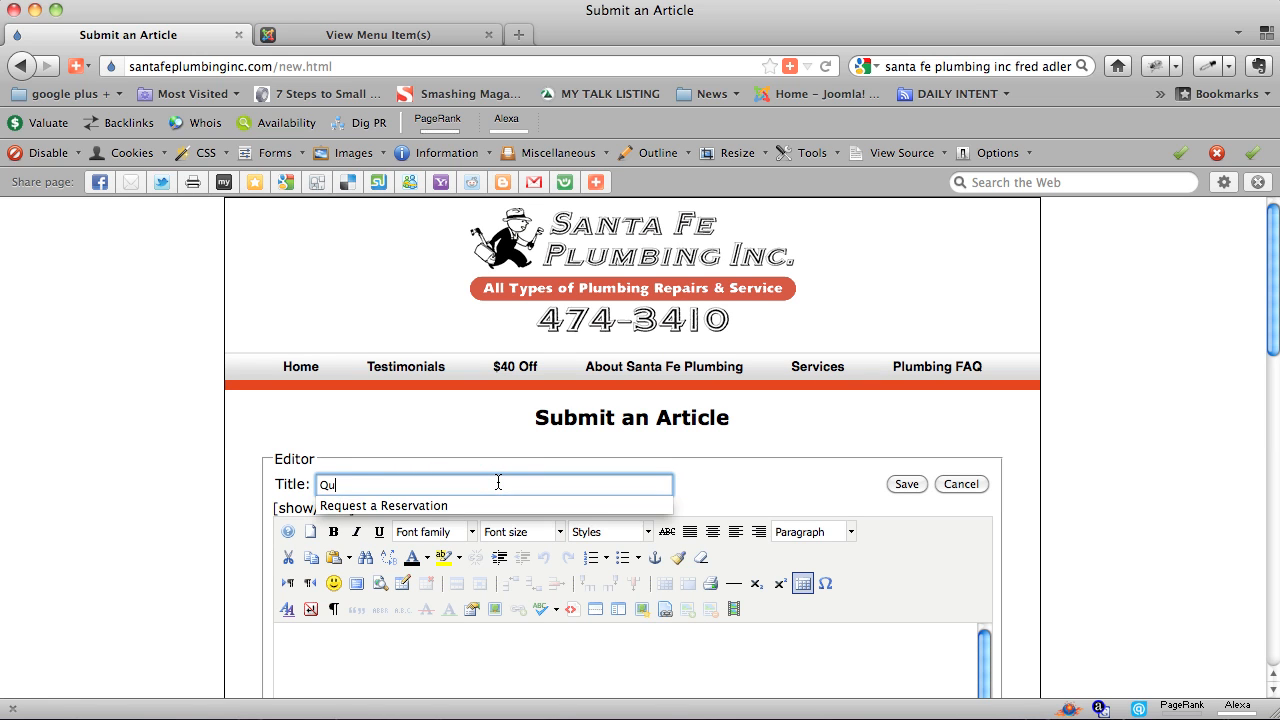
key("BackSpace")
key("BackSpace")
type("on abou tm")
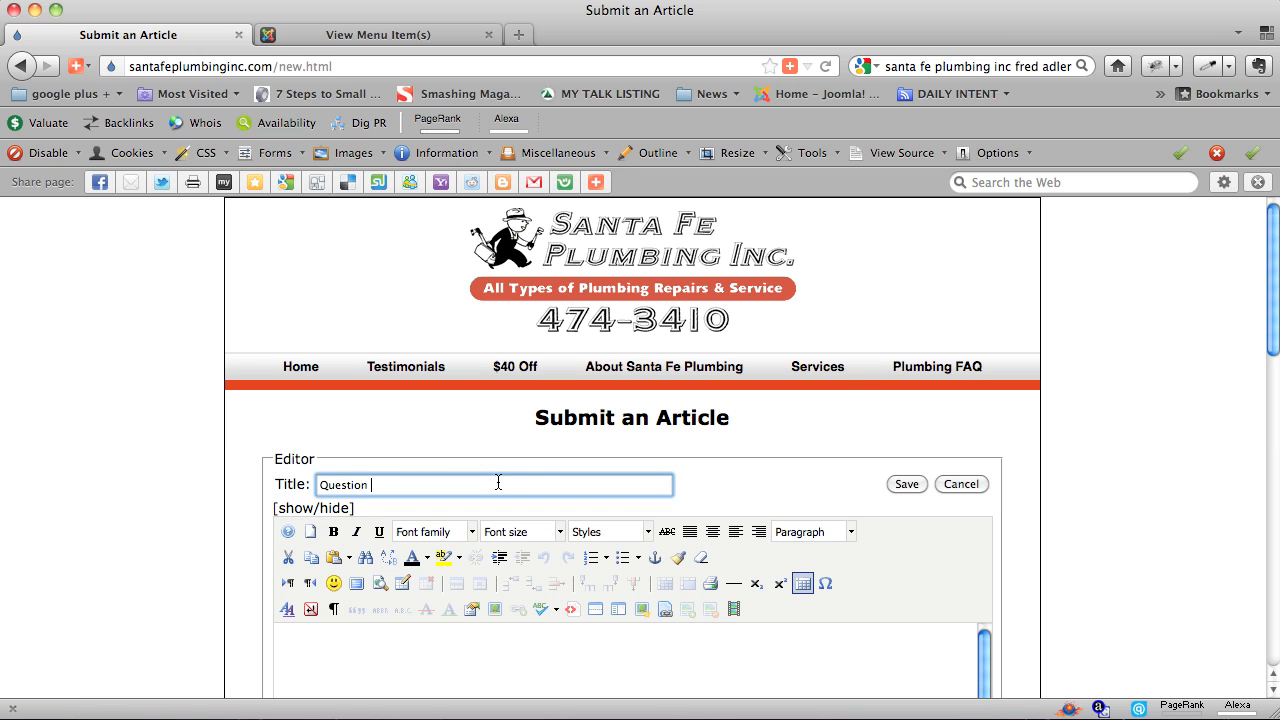
key("BackSpace")
key("BackSpace")
key("BackSpace")
type("t my hot water")
key("BackSpace")
key("BackSpace")
key("BackSpace")
key("BackSpace")
key("BackSpace")
key("BackSpace")
key("BackSpace")
key("BackSpace")
key("BackSpace")
key("BackSpace")
key("BackSpace")
key("BackSpace")
key("BackSpace")
key("BackSpace")
key("BackSpace")
key("BackSpace")
key("BackSpace")
key("BackSpace")
key("BackSpace")
key("BackSpace")
key("BackSpace")
key("BackSpace")
key("BackSpace")
key("BackSpace")
key("BackSpace")
key("BackSpace")
Step: Title the new article "How do hot water heaters work?"
type("HOw")
key("BackSpace")
key("BackSpace")
key("BackSpace")
type("ow do ")
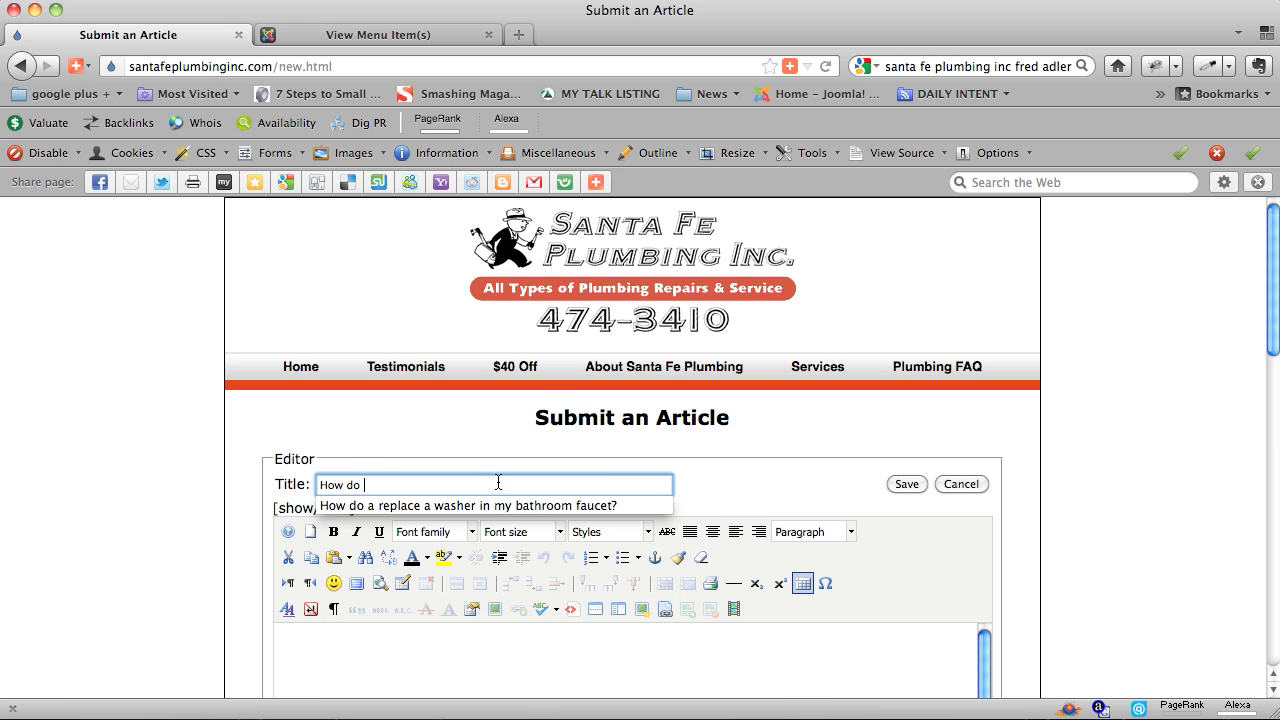
type("hot water ")
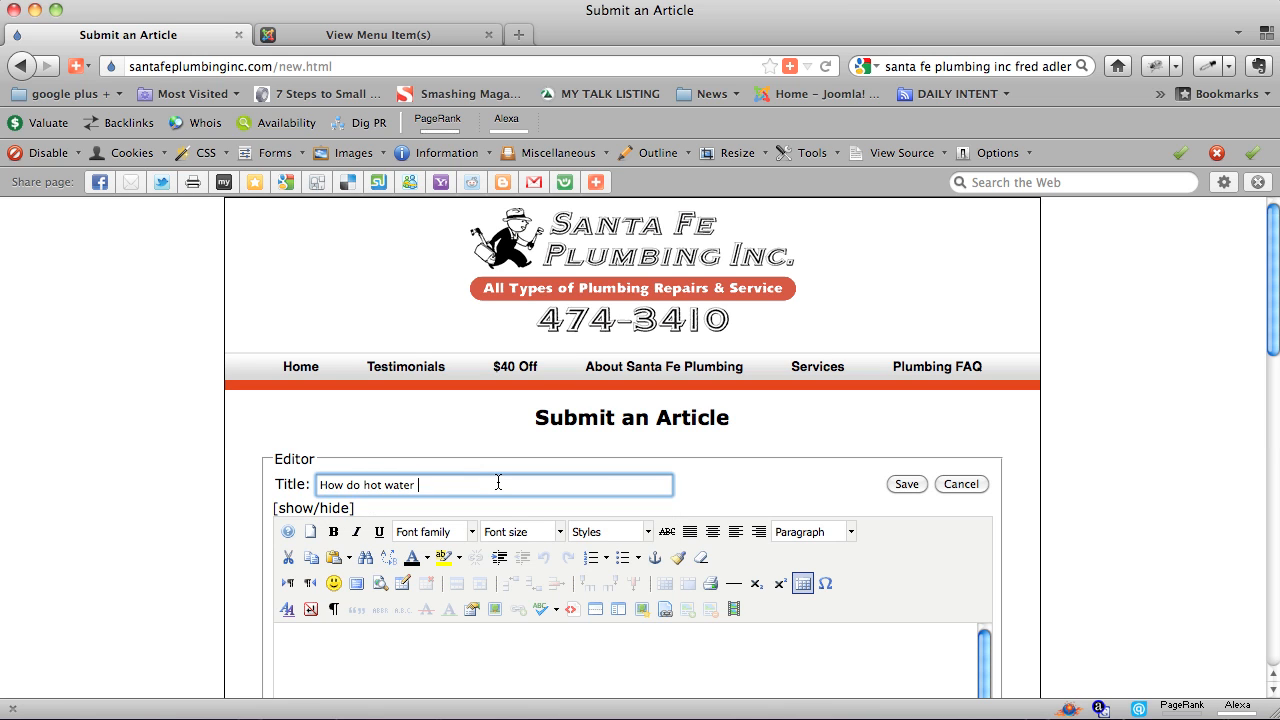
type("heaters work?")
left_click(537, 657)
left_click_drag(508, 486, 303, 492)
Step: Enter "answer" as the article's body text
scroll(395, 435, "down", 5)
left_click(400, 429)
type("ah")
key("BackSpace")
type("nswer")
Step: Assign the article to the Plumbing FAQ section and the Plumbing FAQ category
scroll(398, 451, "down", 1)
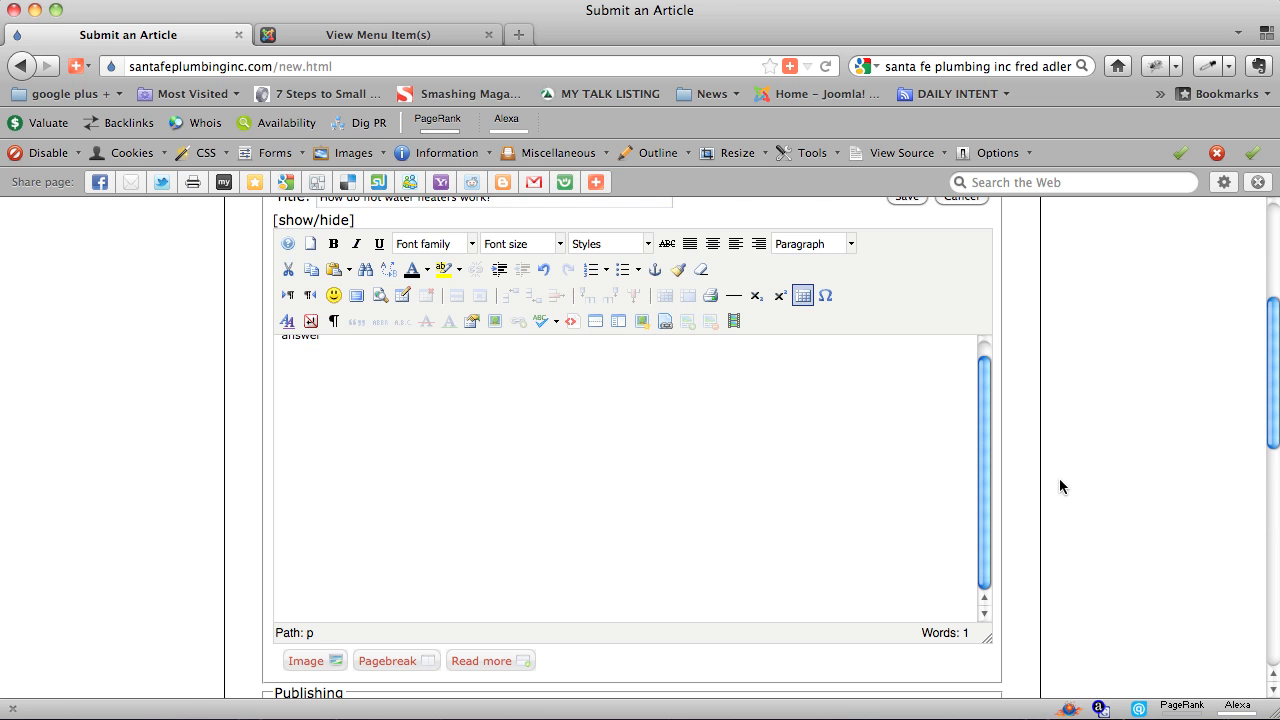
scroll(1067, 481, "down", 6)
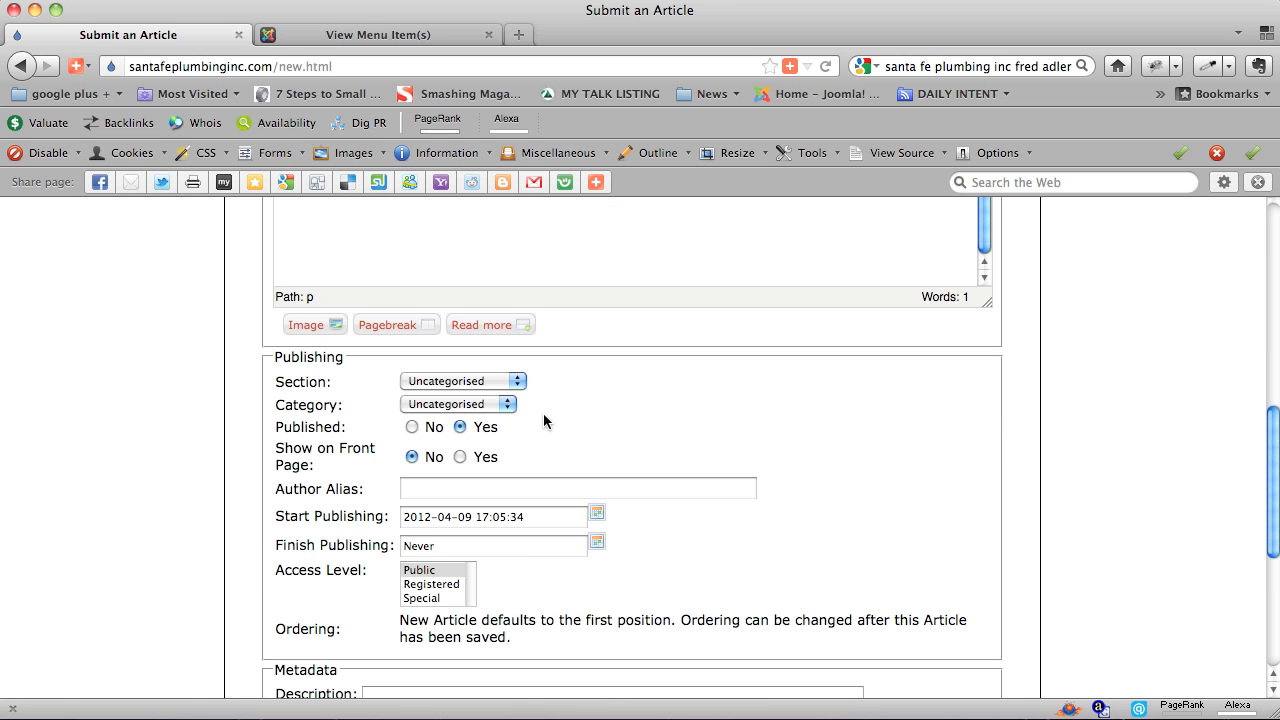
left_click(506, 383)
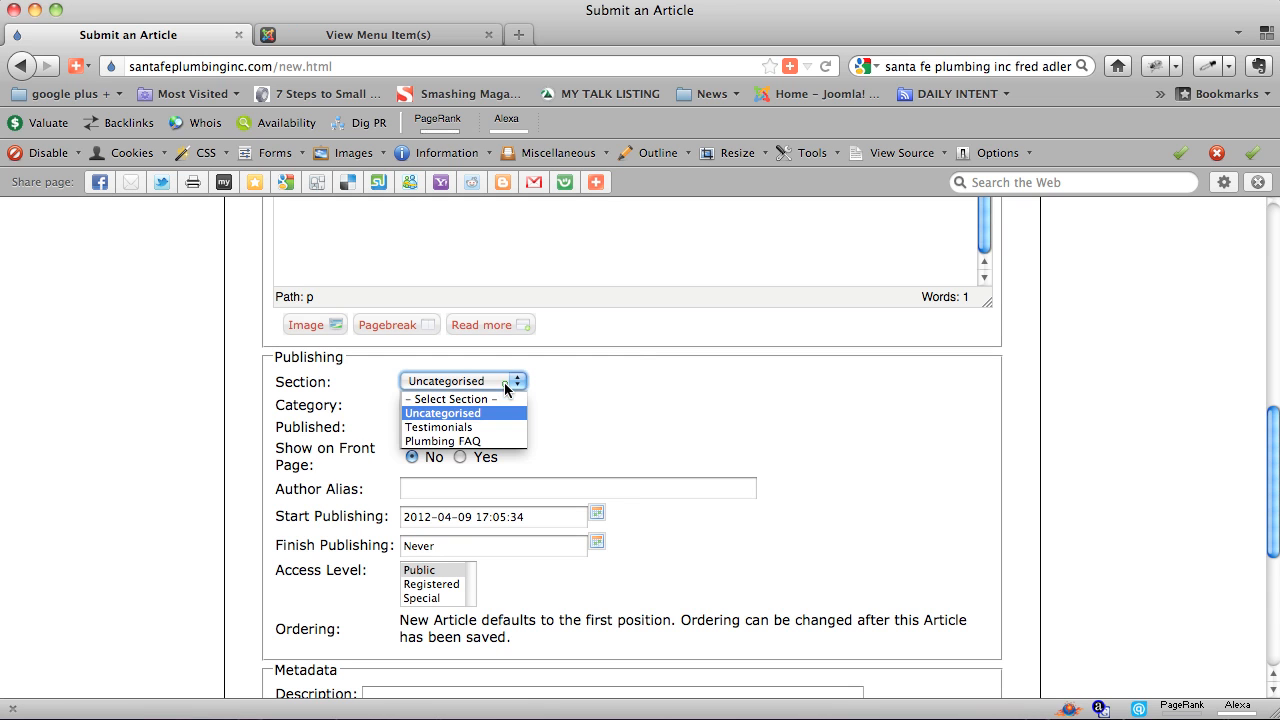
left_click(495, 441)
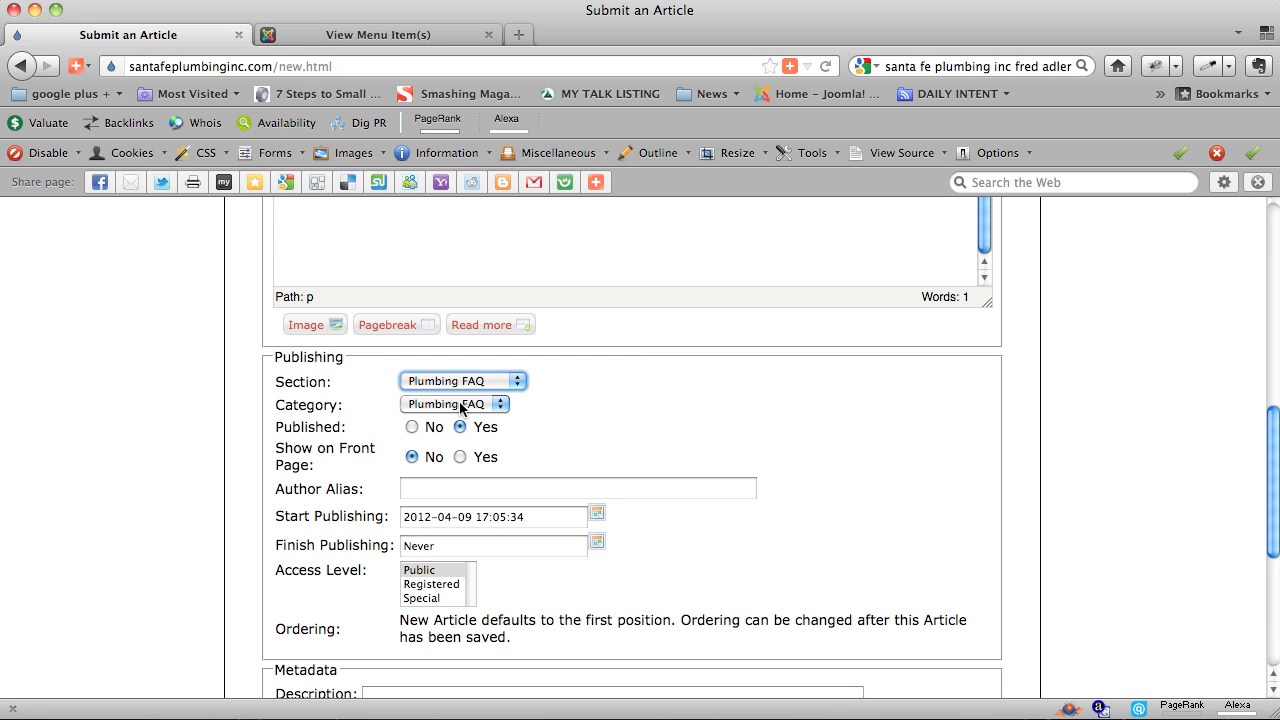
left_click(462, 405)
left_click(550, 403)
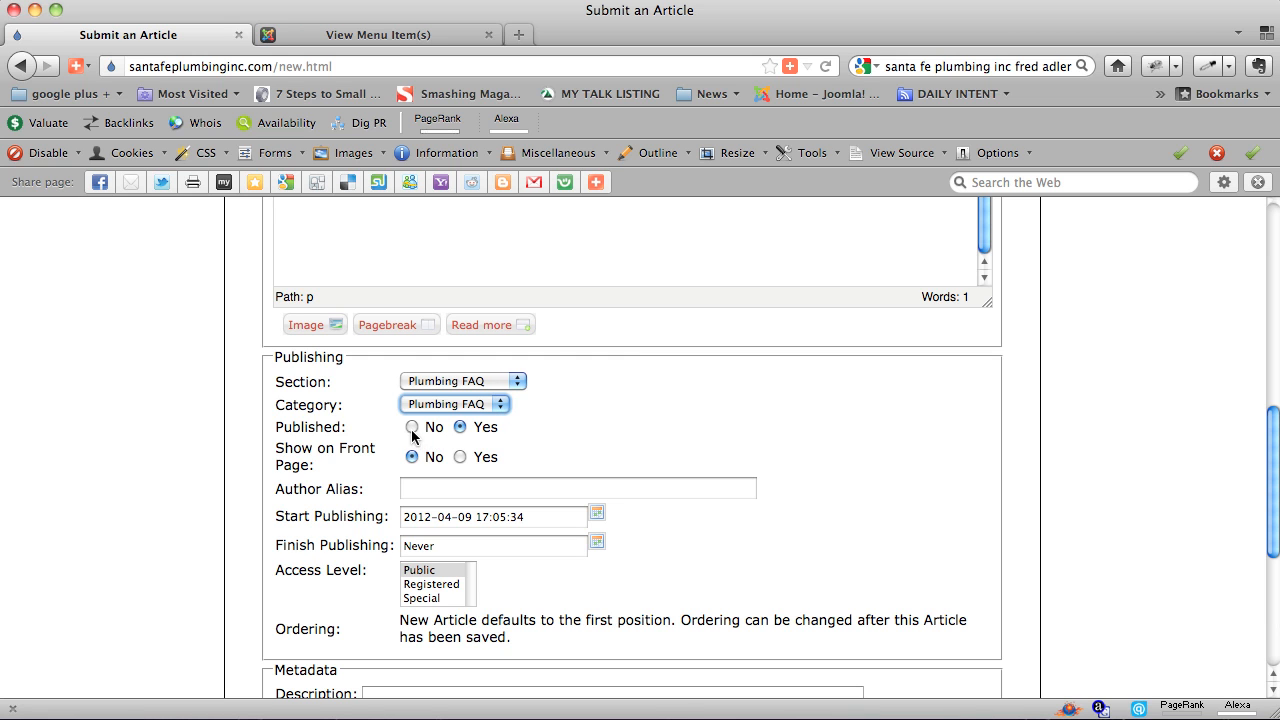
left_click(324, 427)
double_click(324, 427)
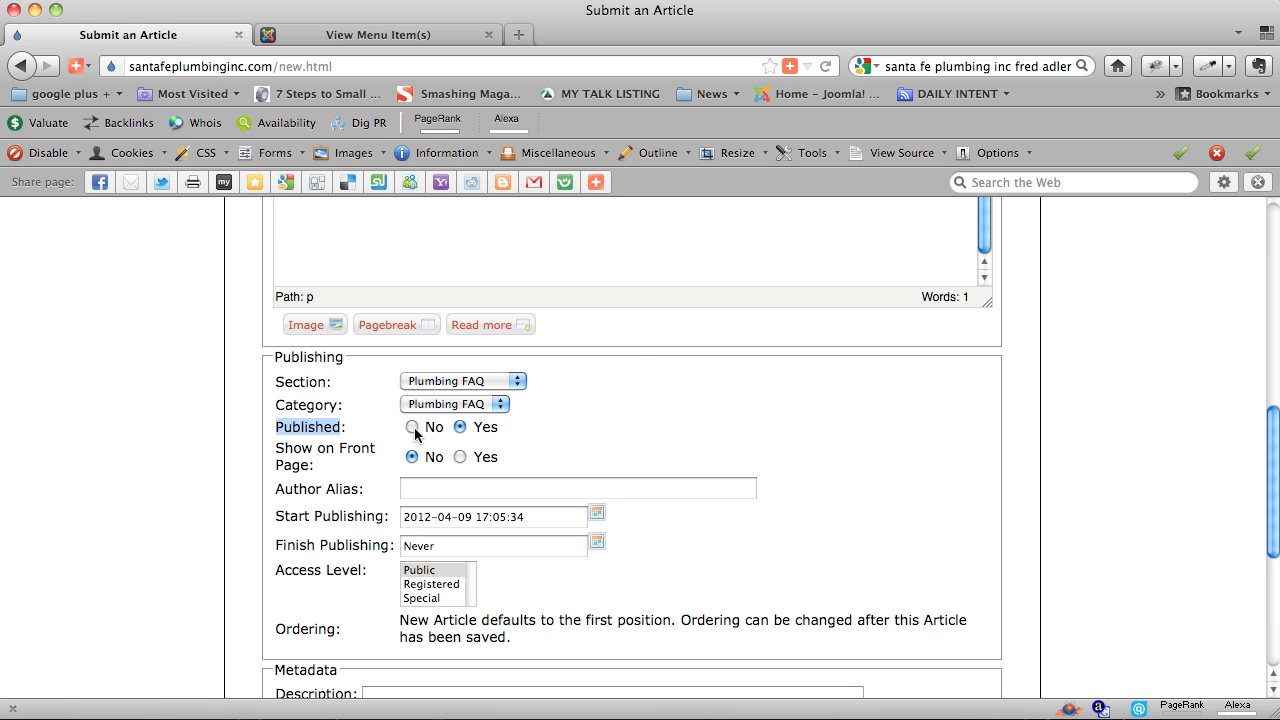
Step: Set the metadata description to "blah de blah this is the answer" and the keywords to "hot water heater"
scroll(556, 450, "down", 3)
scroll(556, 444, "up", 10)
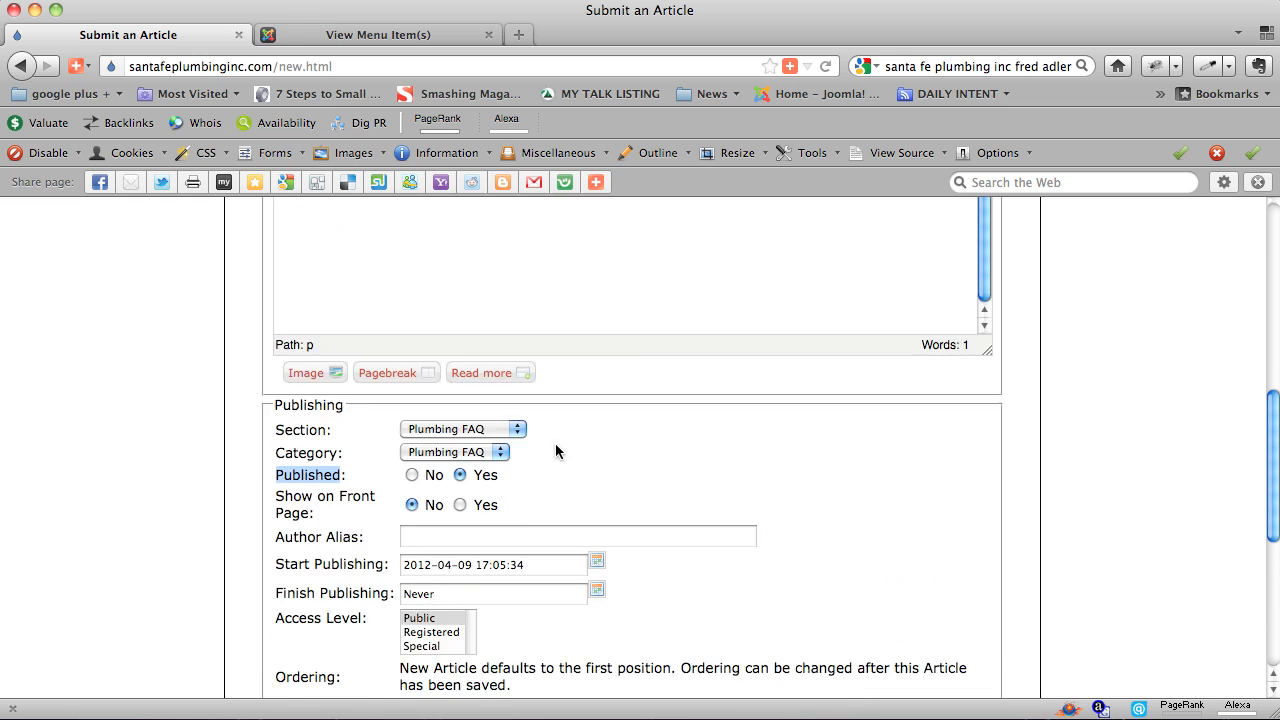
left_click_drag(493, 358, 271, 232)
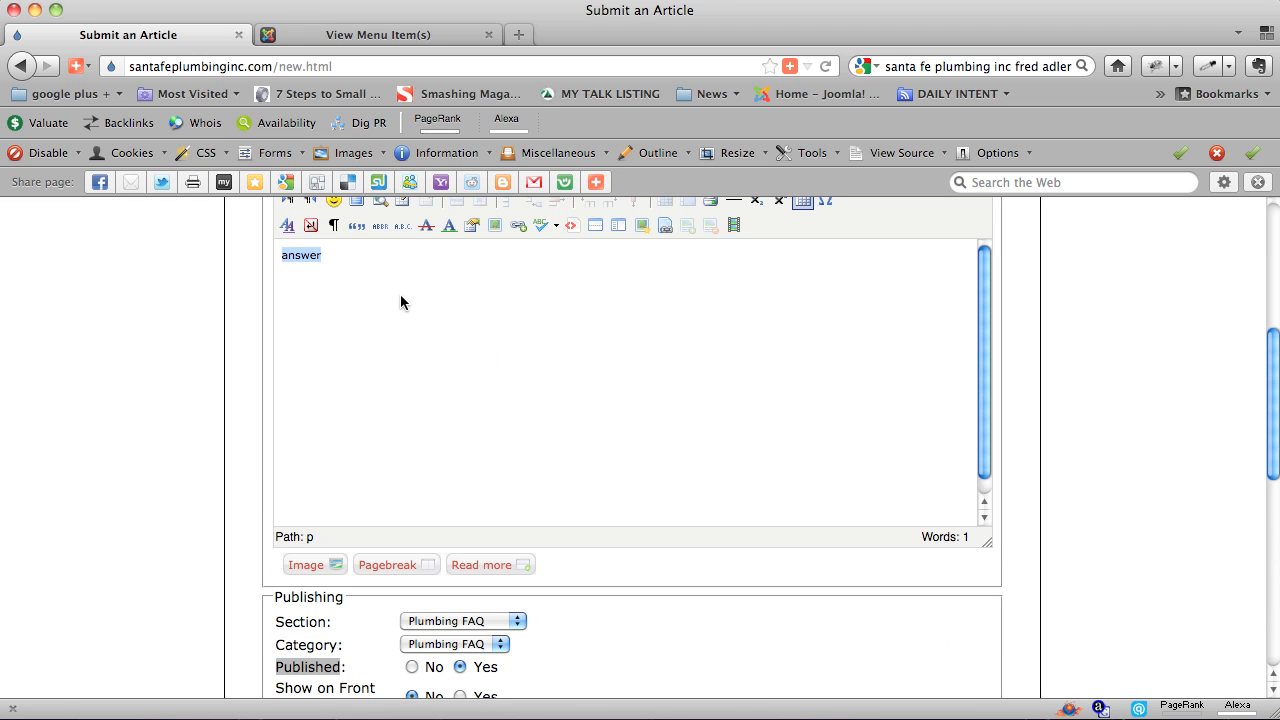
scroll(546, 550, "down", 10)
left_click(543, 463)
type("blah de blah this is the answer")
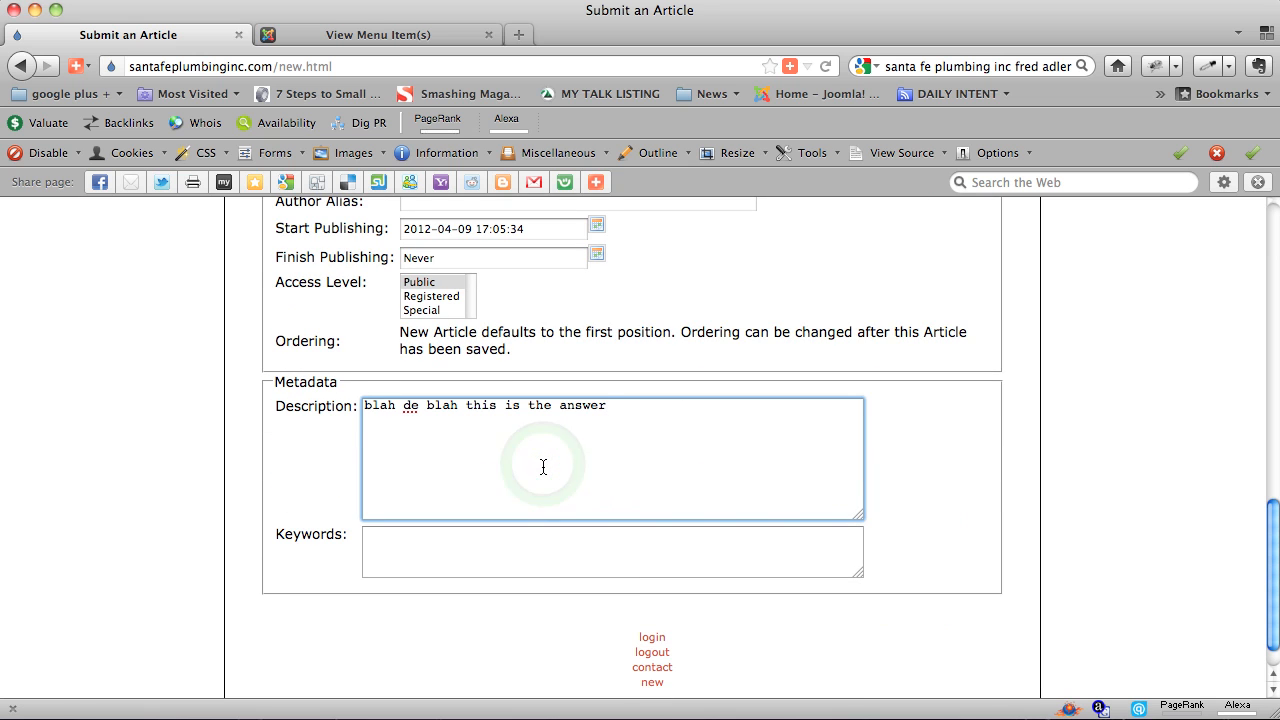
left_click(466, 537)
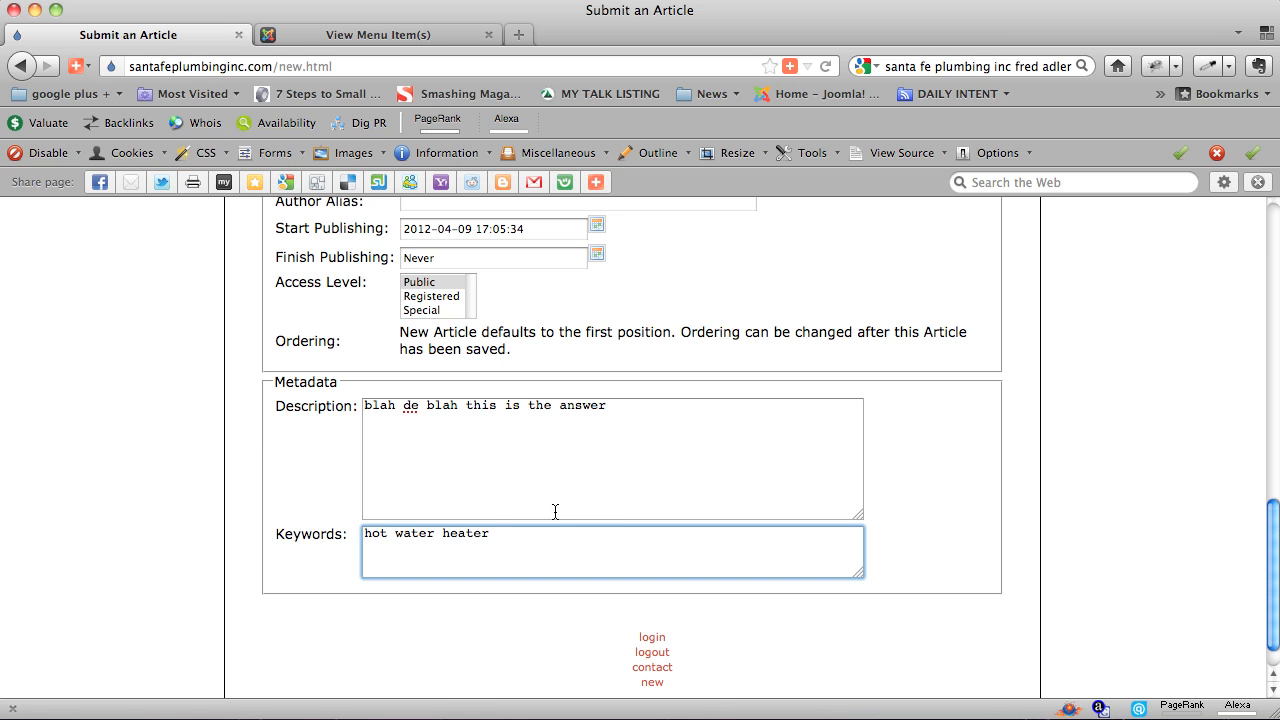
Step: Save the new article about hot water heaters
scroll(578, 502, "up", 3)
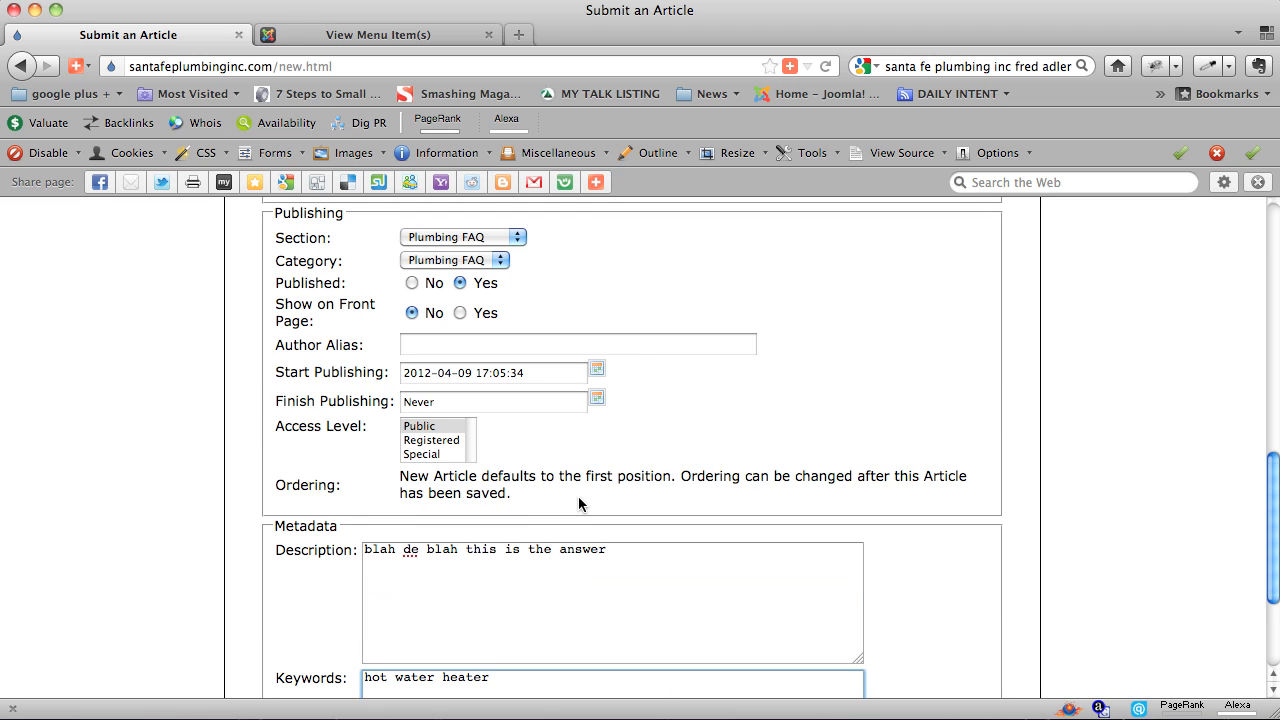
scroll(578, 503, "up", 17)
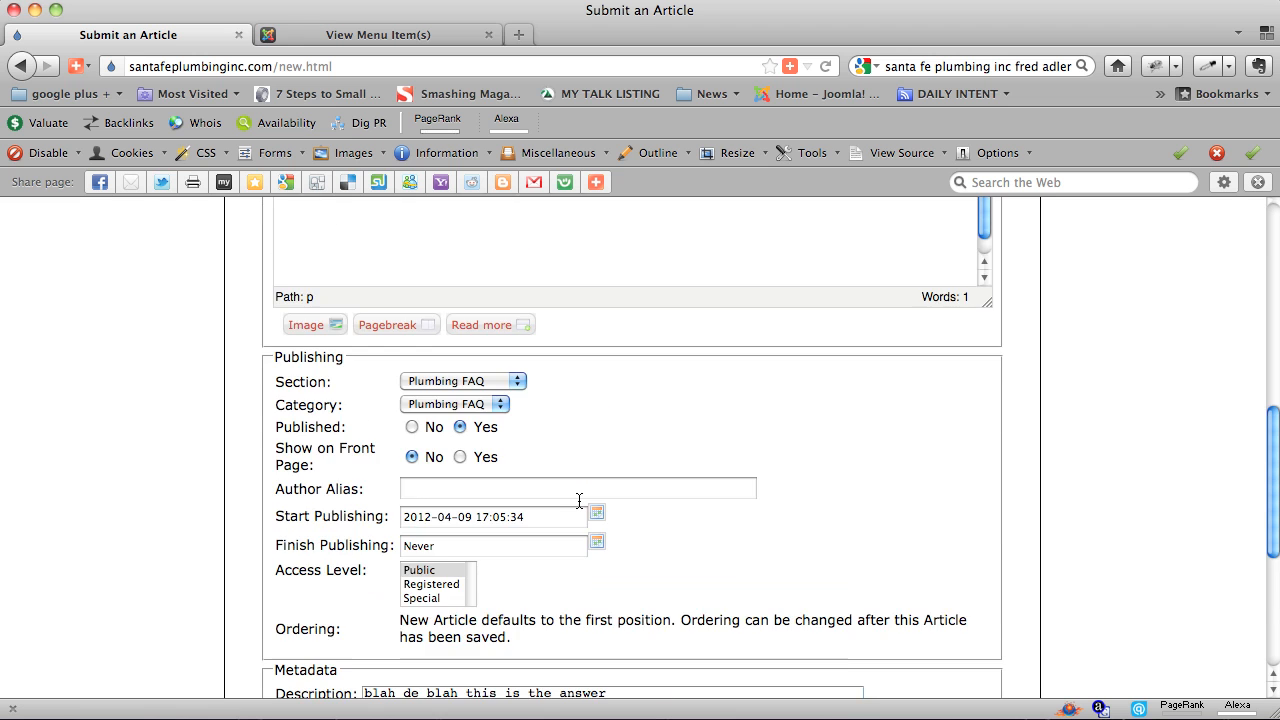
scroll(578, 503, "up", 1)
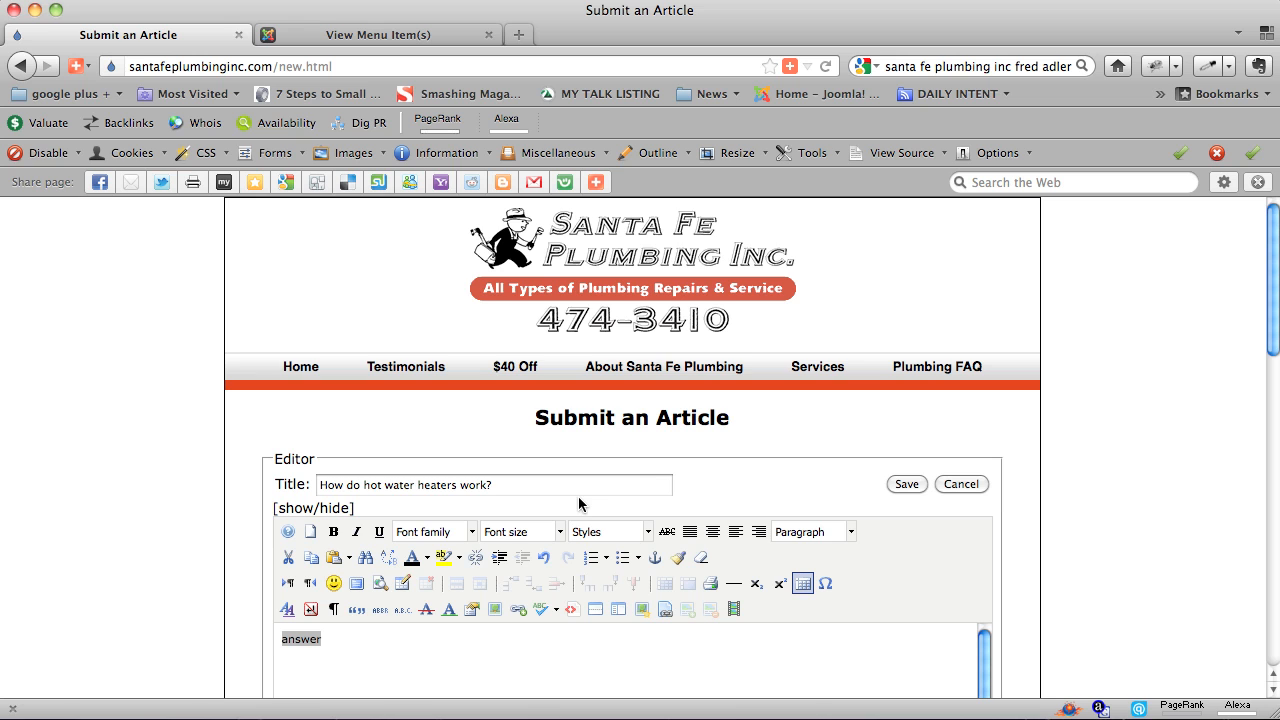
left_click(906, 484)
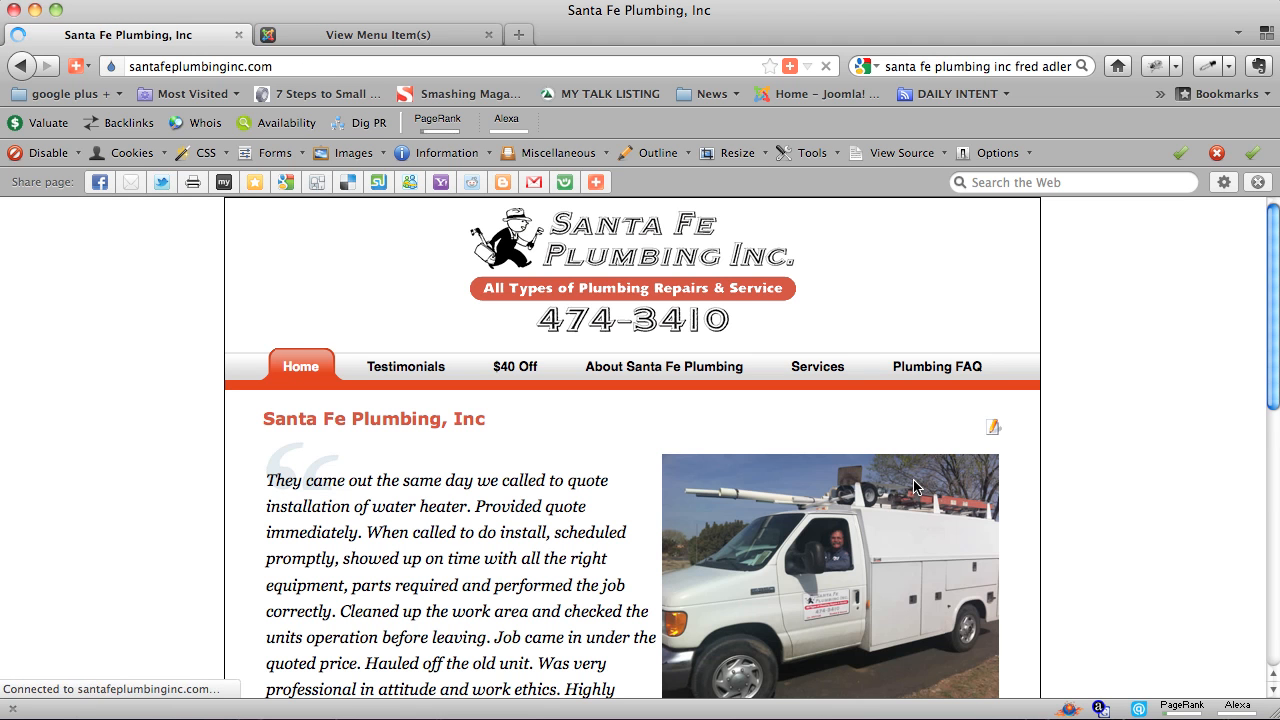
Step: Open the Plumbing FAQ page and check the new hot water heater article and the bathroom faucet article
left_click(930, 370)
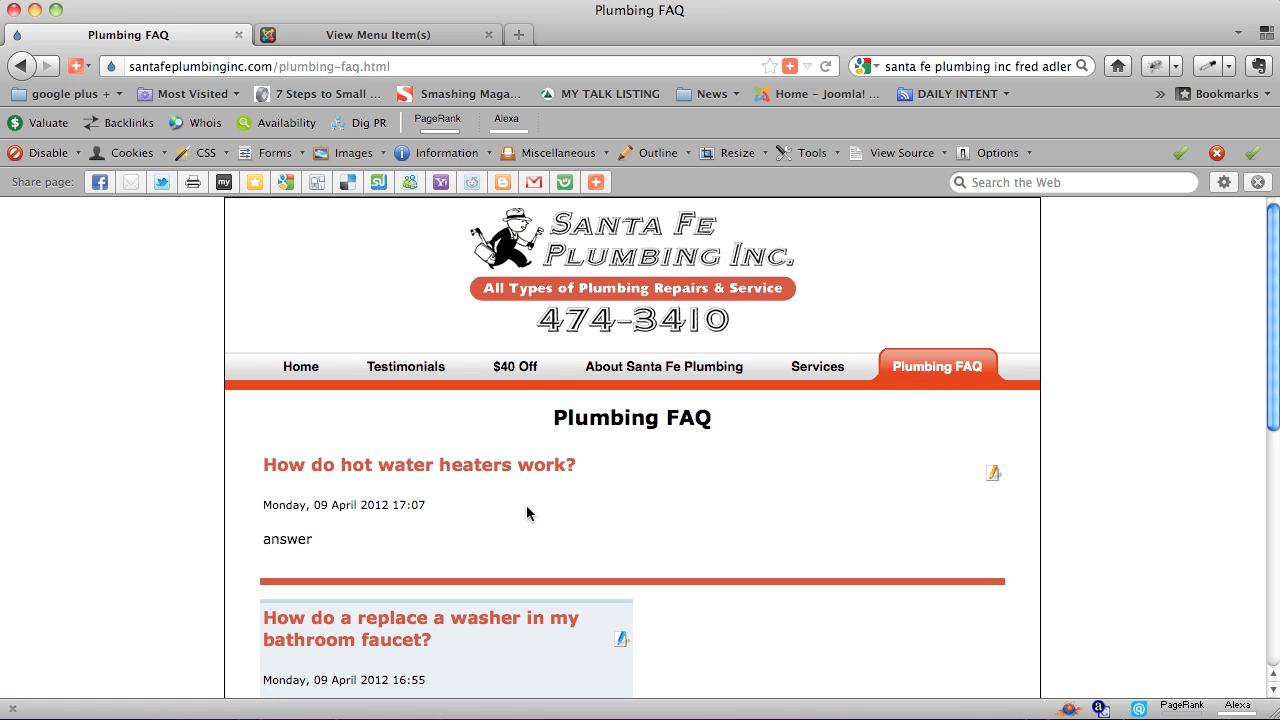
left_click_drag(512, 506, 263, 466)
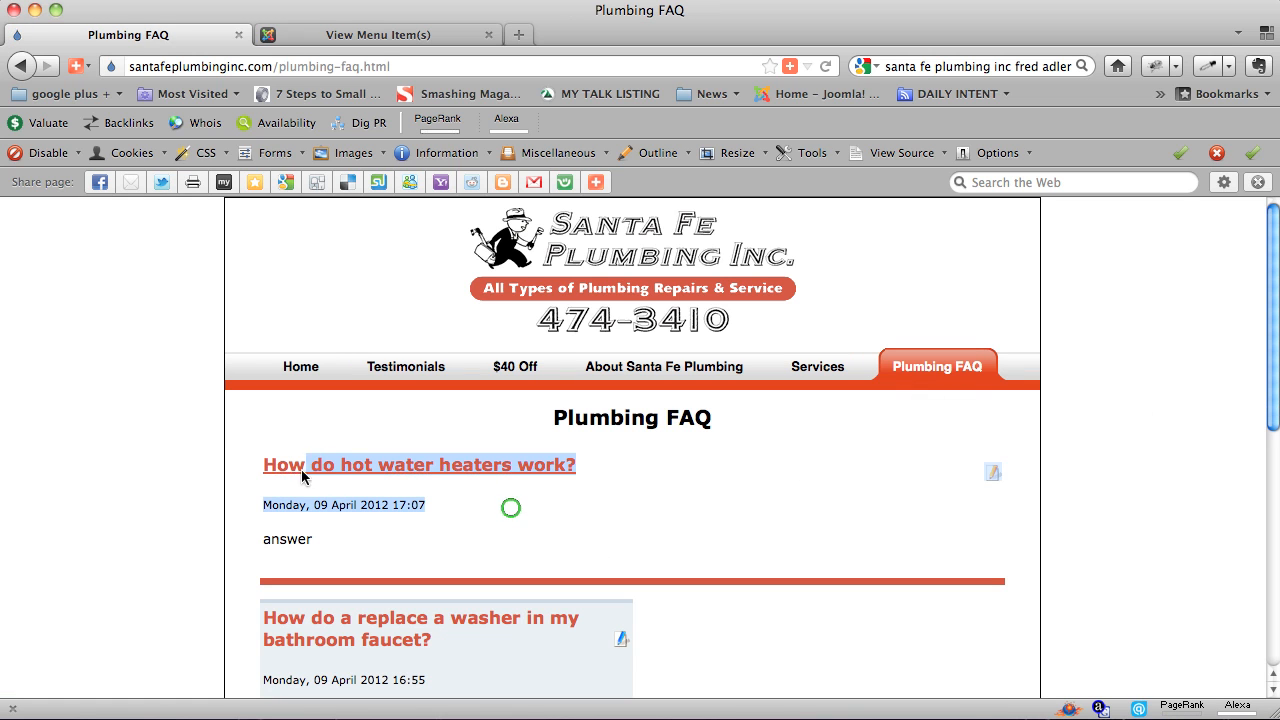
double_click(329, 547)
scroll(340, 550, "down", 3)
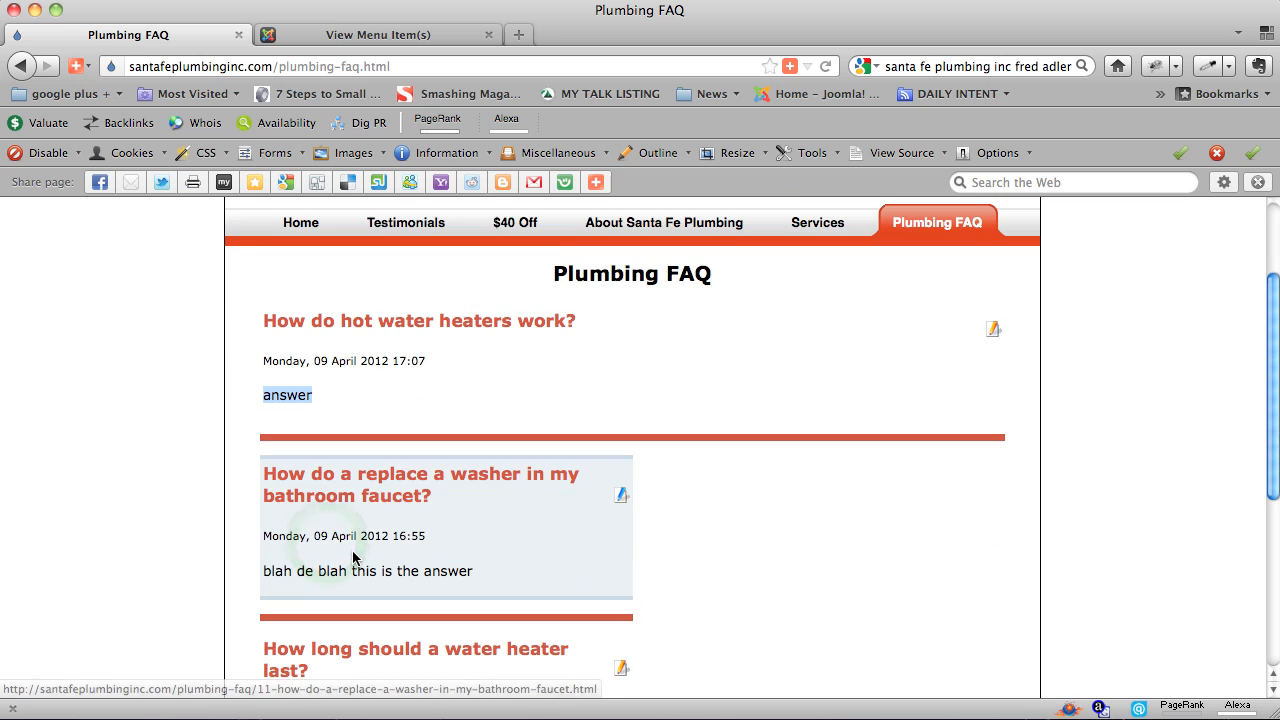
left_click_drag(449, 506, 263, 477)
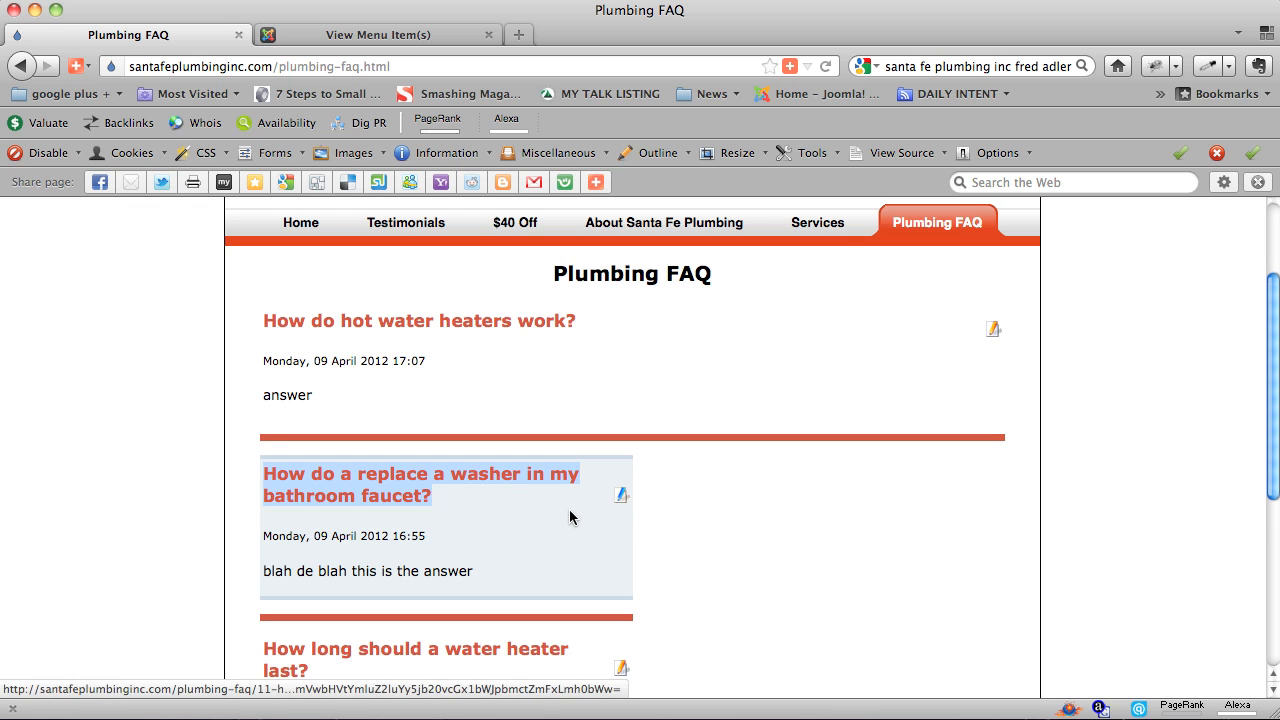
left_click(683, 536)
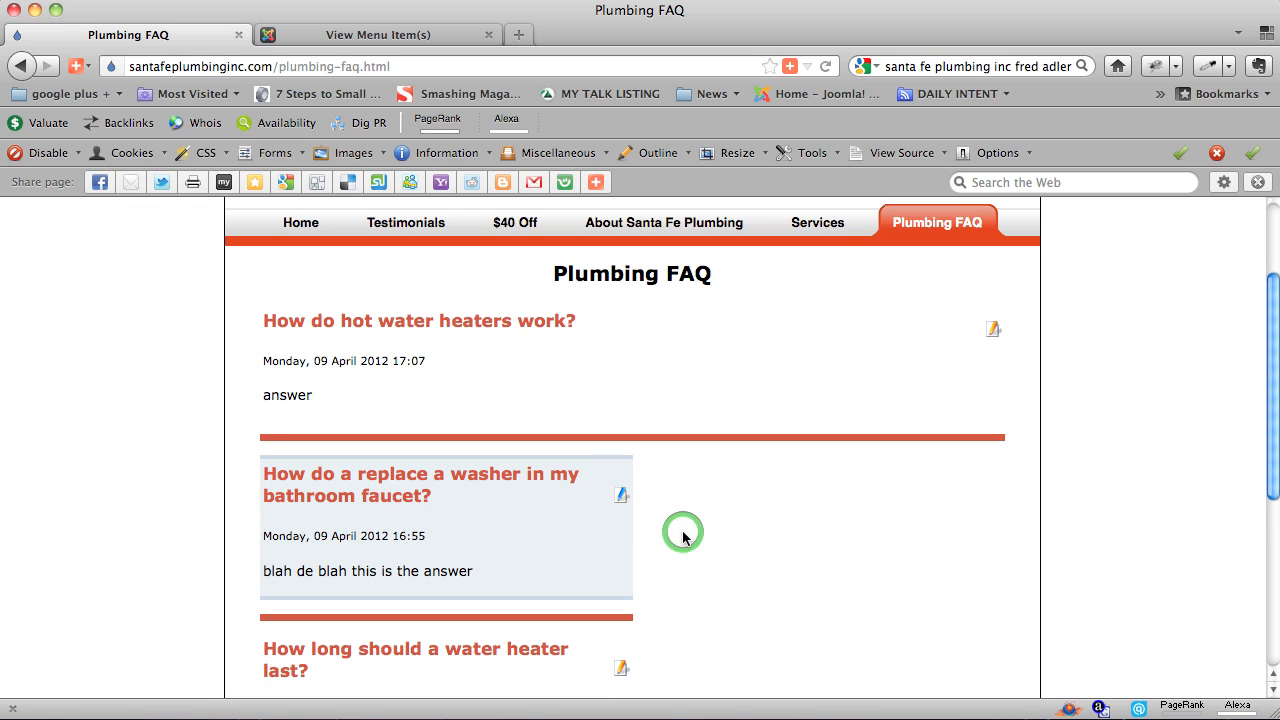
Step: Set the "How do a replace a washer in my bathroom faucet?" article's Published option to Yes and save it
left_click(621, 500)
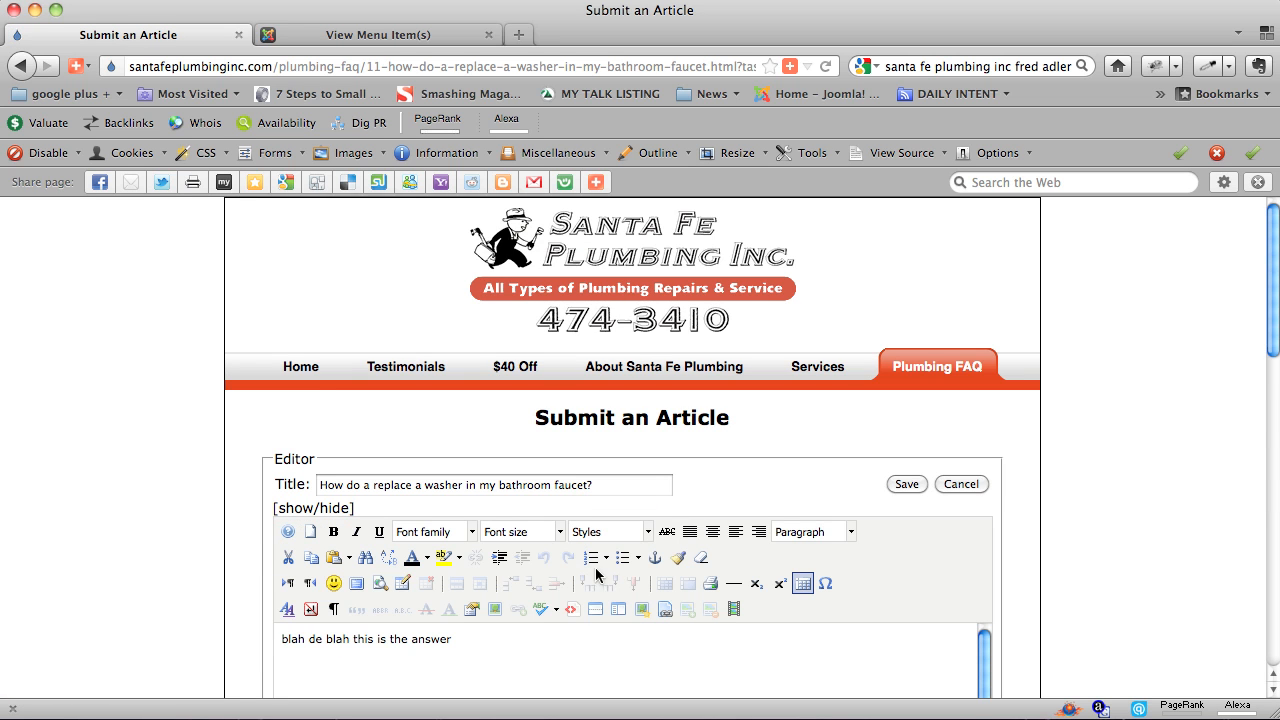
scroll(572, 636, "down", 1)
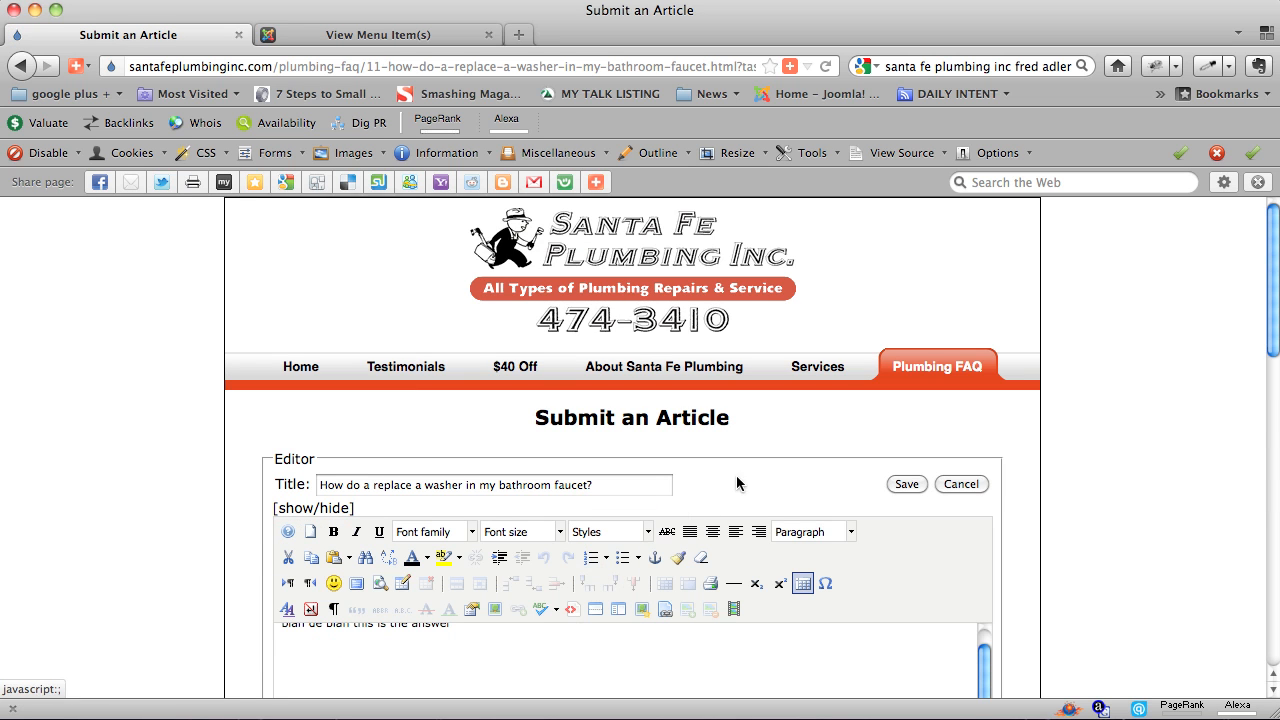
scroll(740, 475, "down", 10)
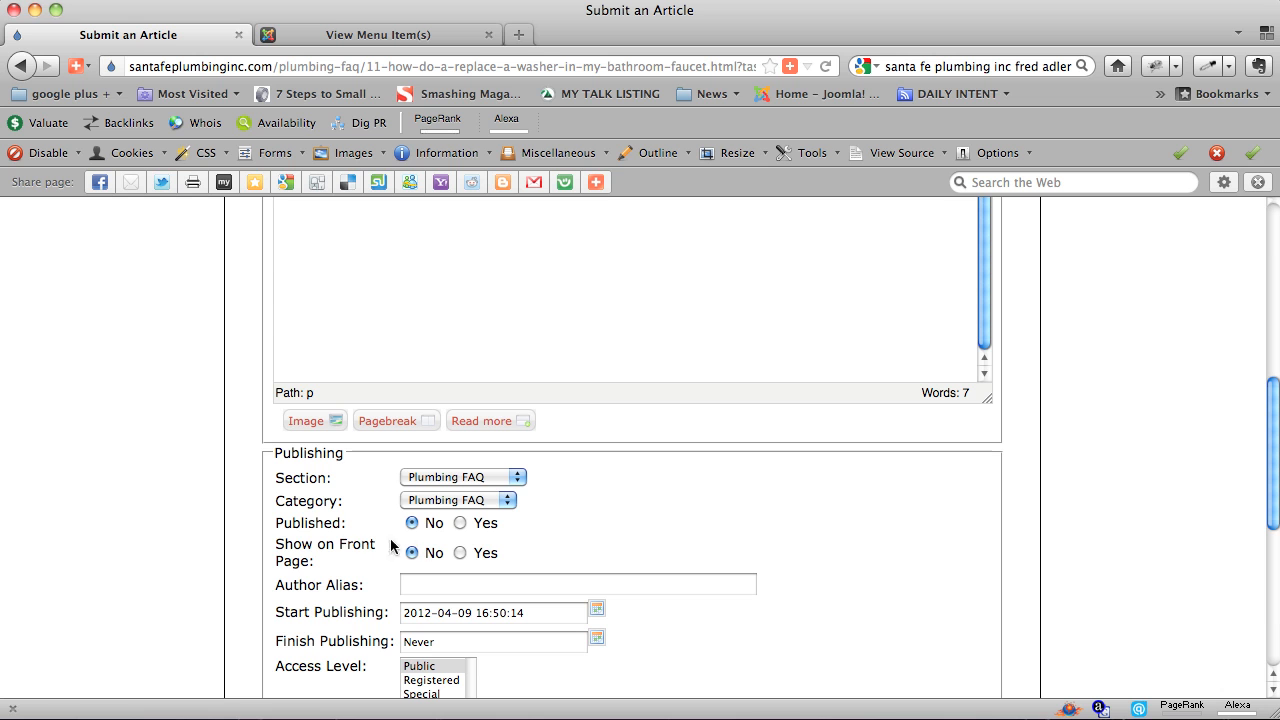
double_click(352, 523)
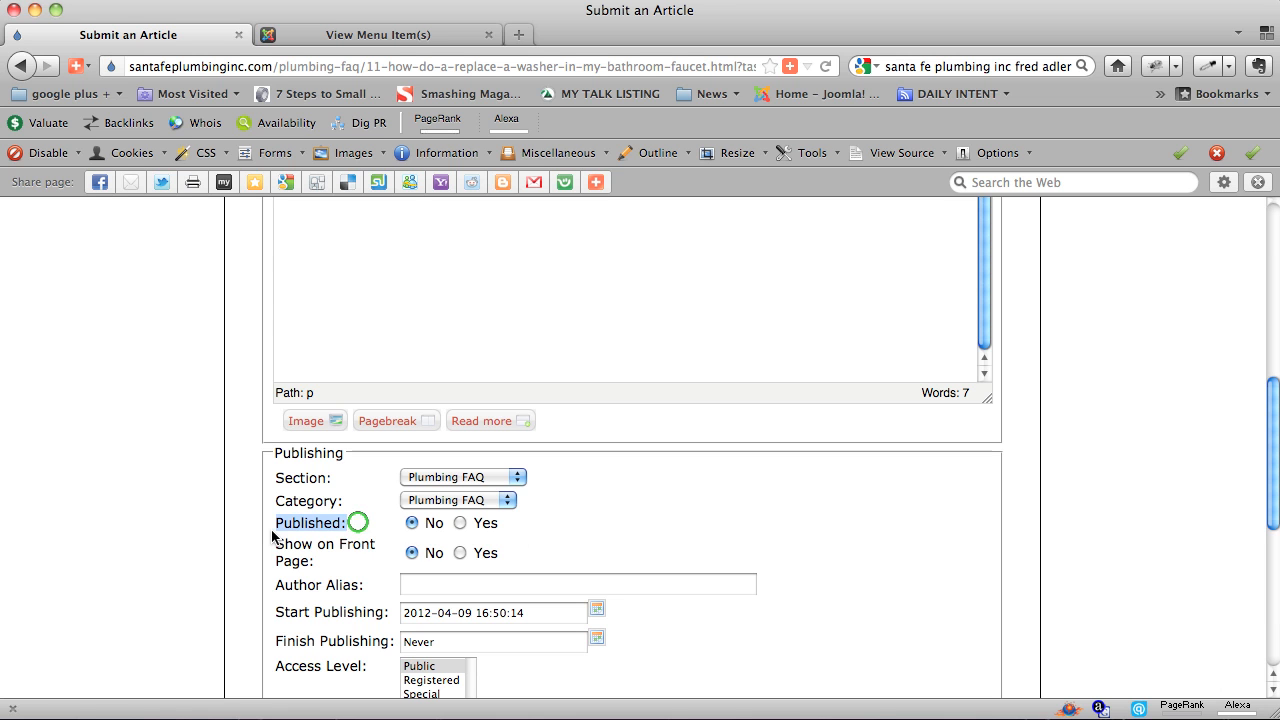
left_click(460, 523)
scroll(613, 388, "up", 5)
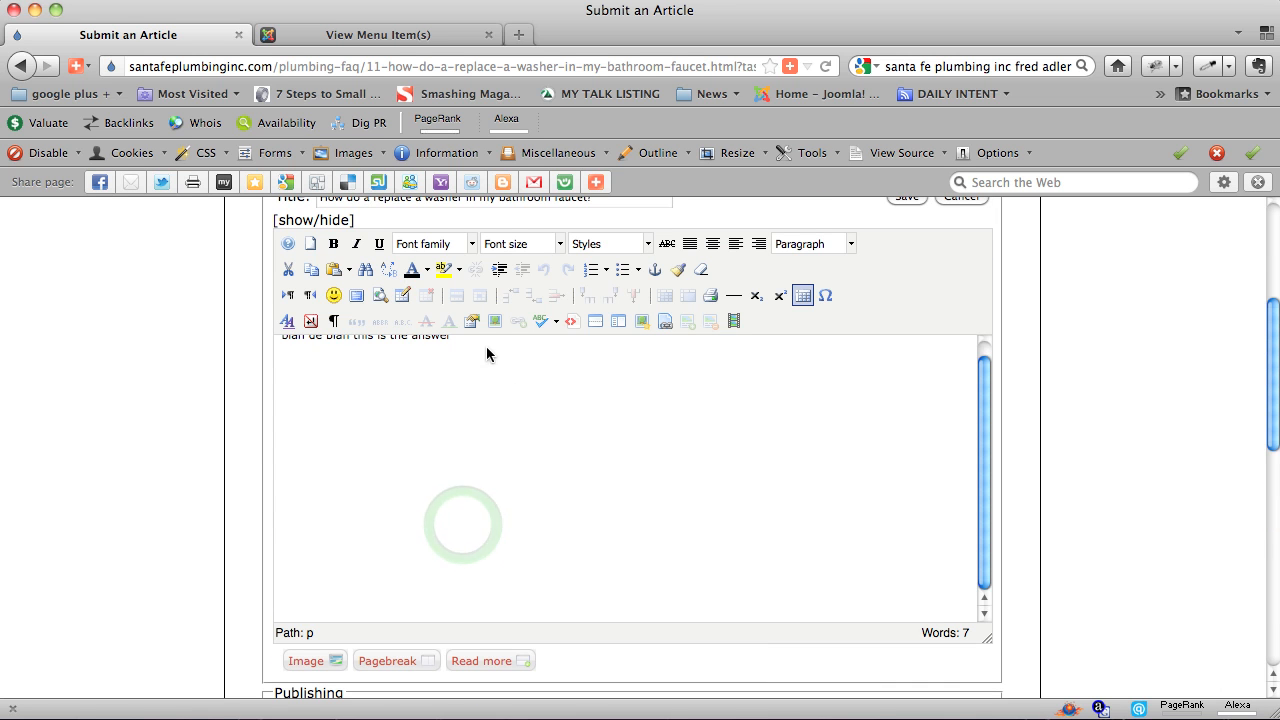
left_click_drag(455, 353, 260, 349)
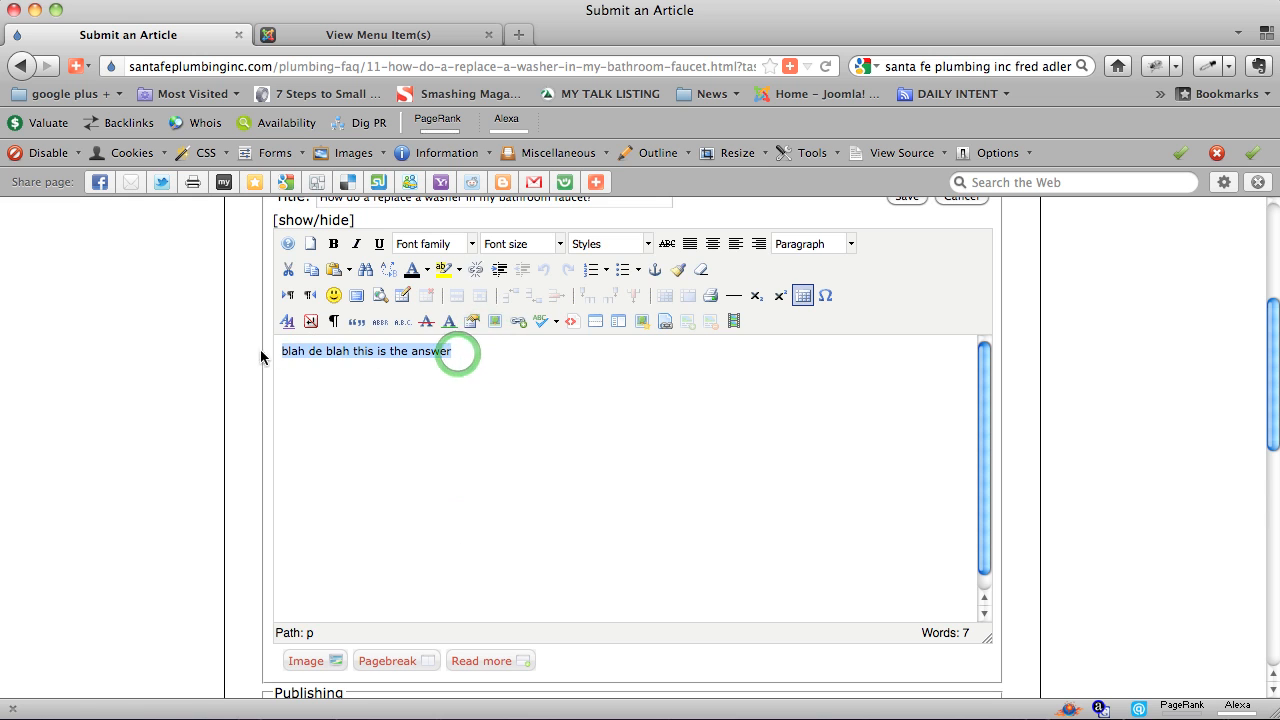
scroll(665, 415, "up", 3)
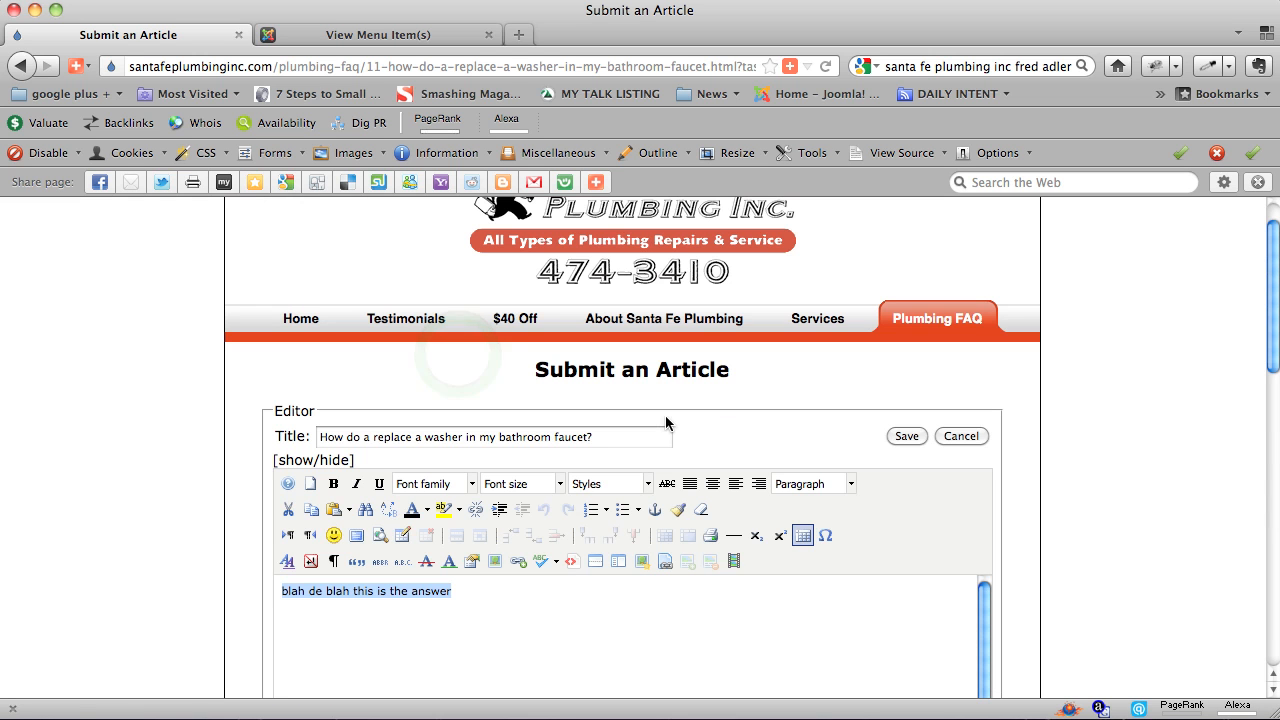
left_click(915, 434)
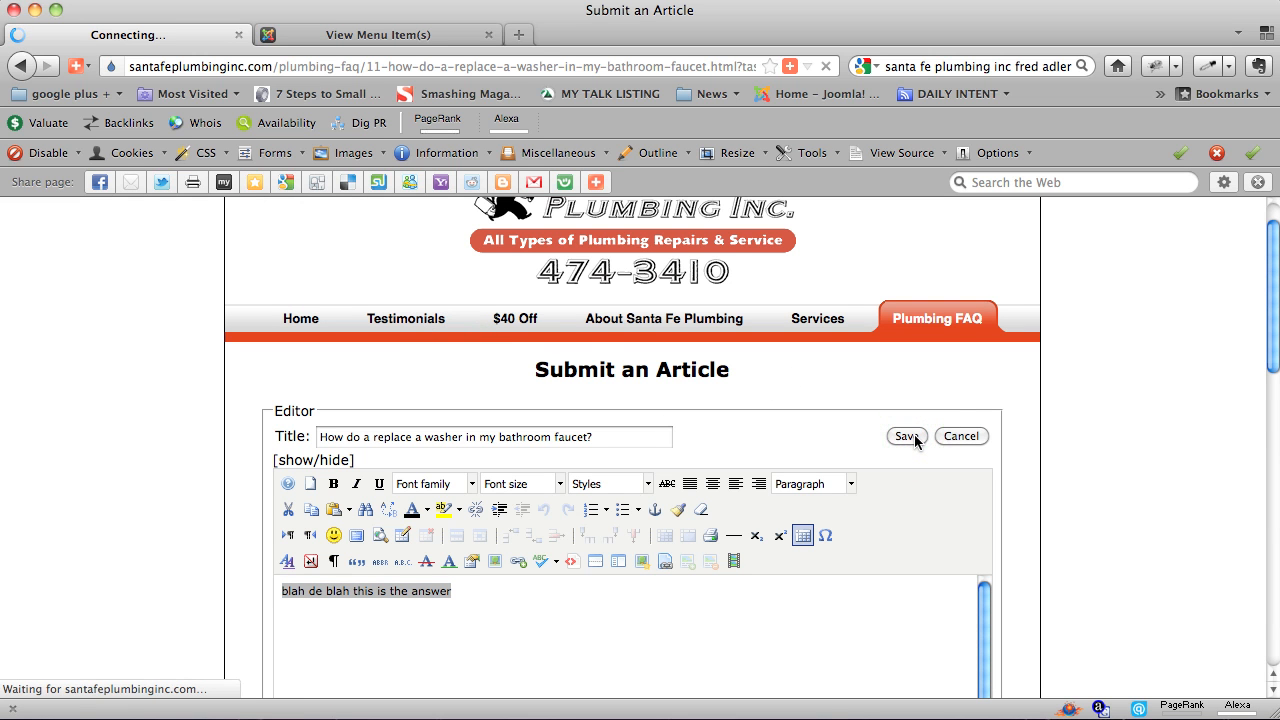
Step: Review the articles listed on the Plumbing FAQ page, down to the water heater lifespan answer
scroll(905, 445, "down", 5)
scroll(900, 451, "down", 3)
scroll(900, 445, "up", 10)
scroll(900, 445, "down", 7)
scroll(870, 455, "down", 1)
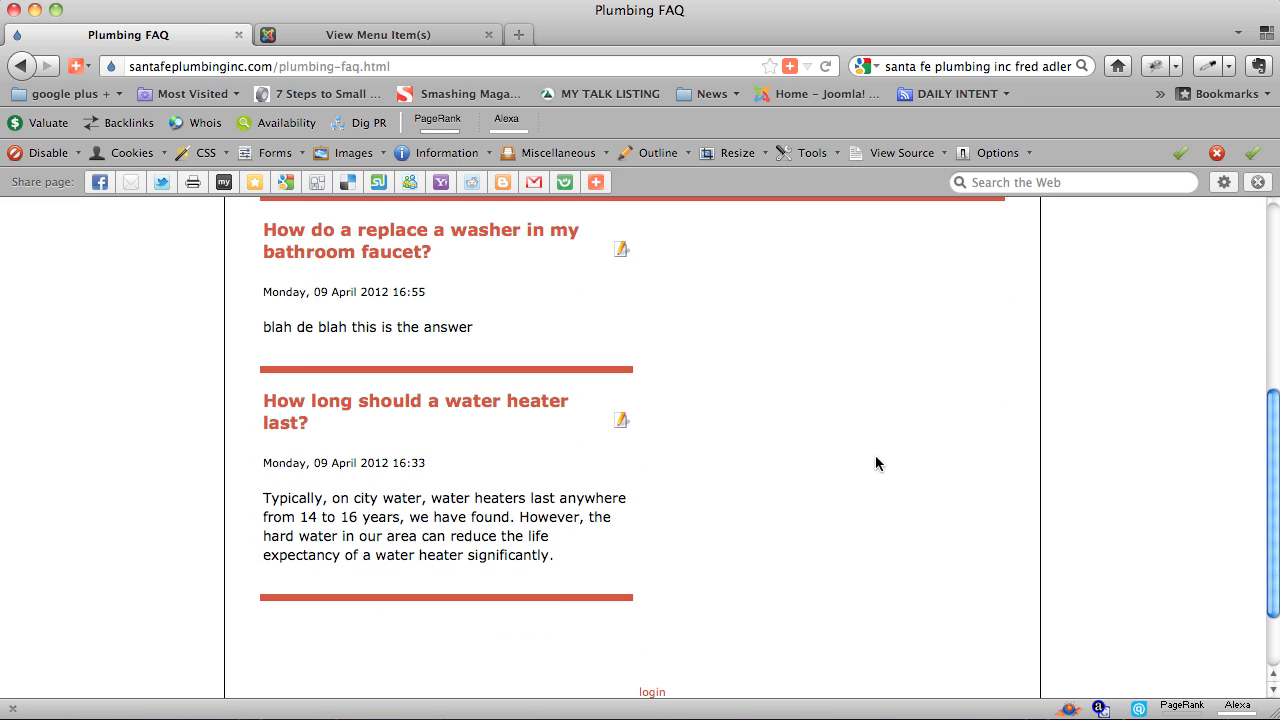
left_click(608, 568)
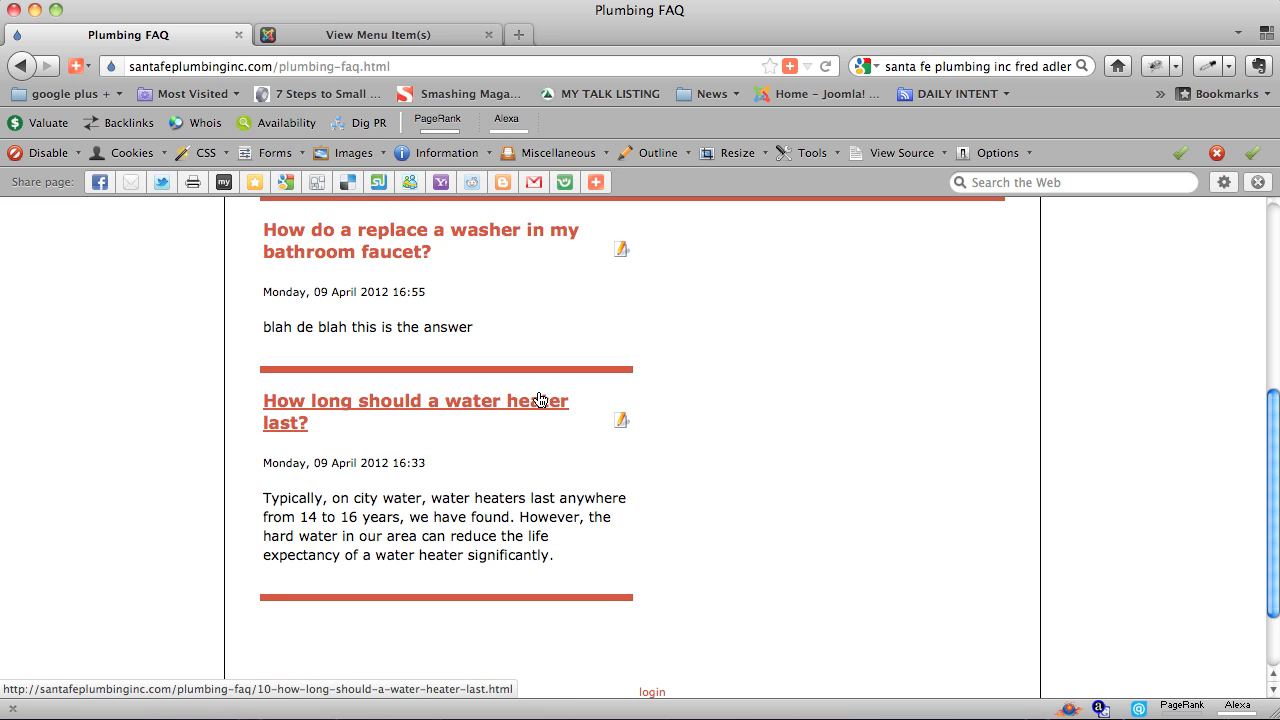
Step: Switch to the Joomla administrator and try to open the Main Menu's items
left_click(412, 36)
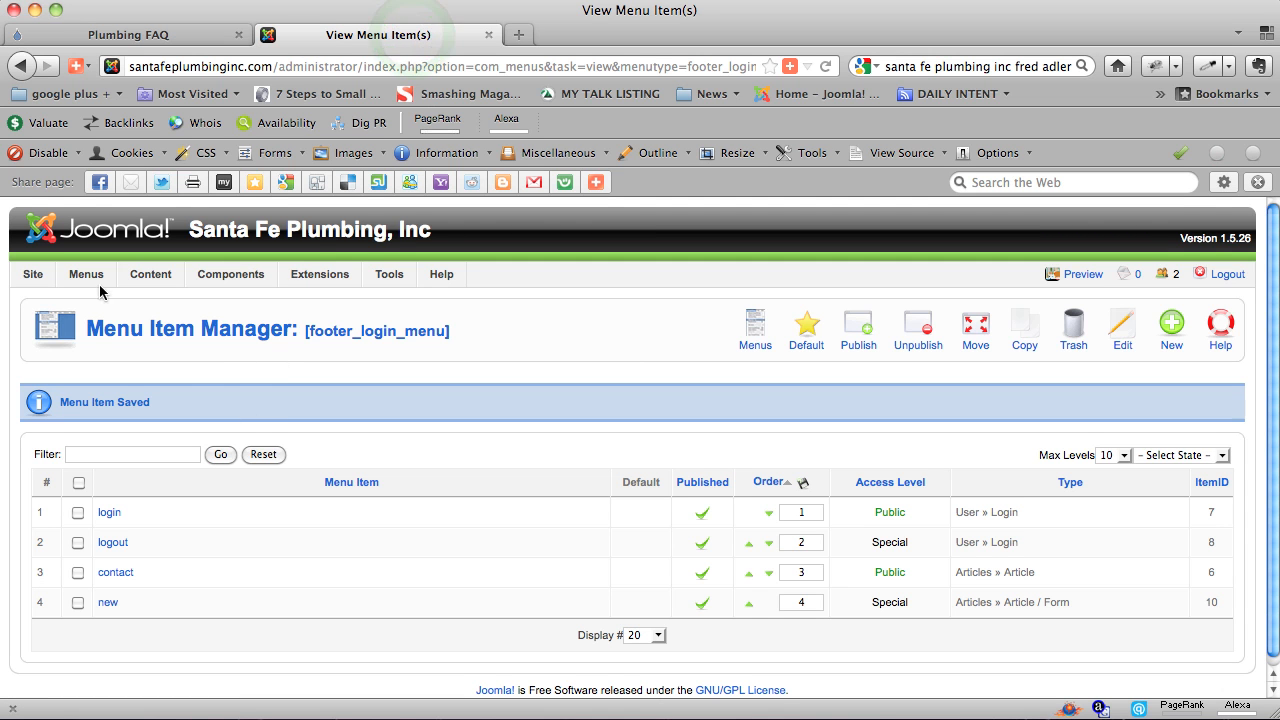
mouse_move(95, 280)
left_click_drag(213, 67, 791, 67)
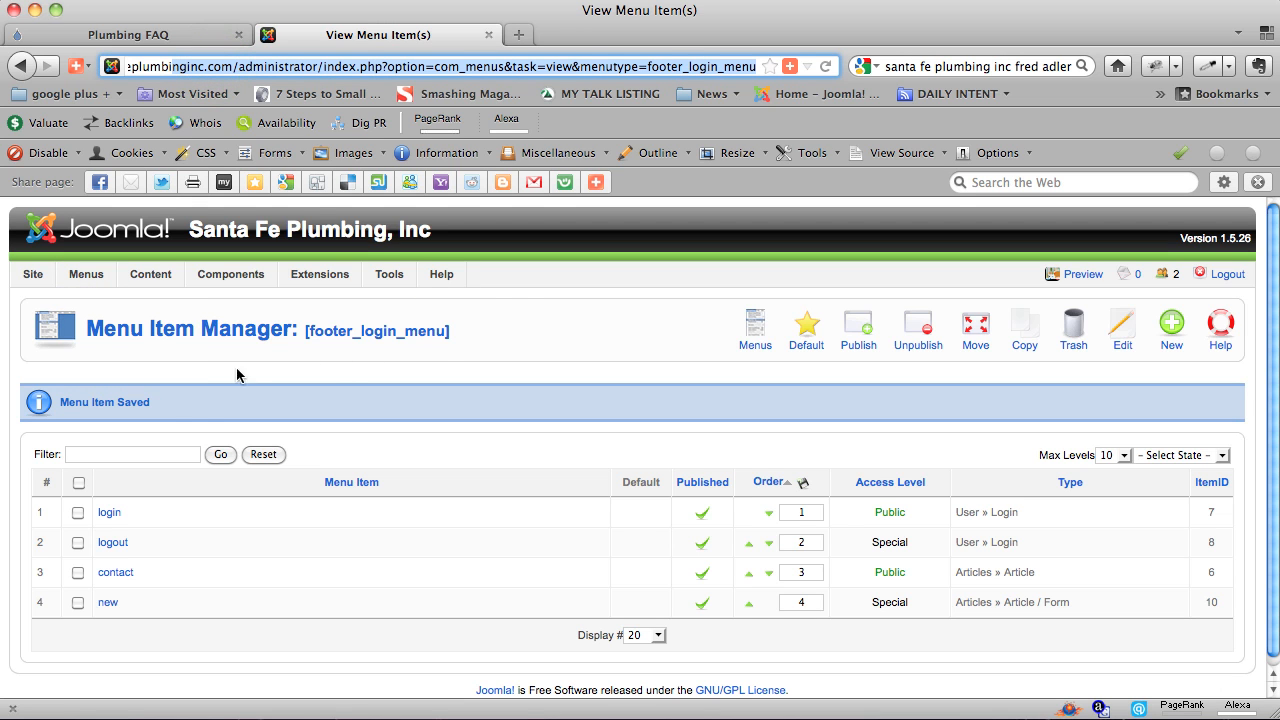
mouse_move(88, 277)
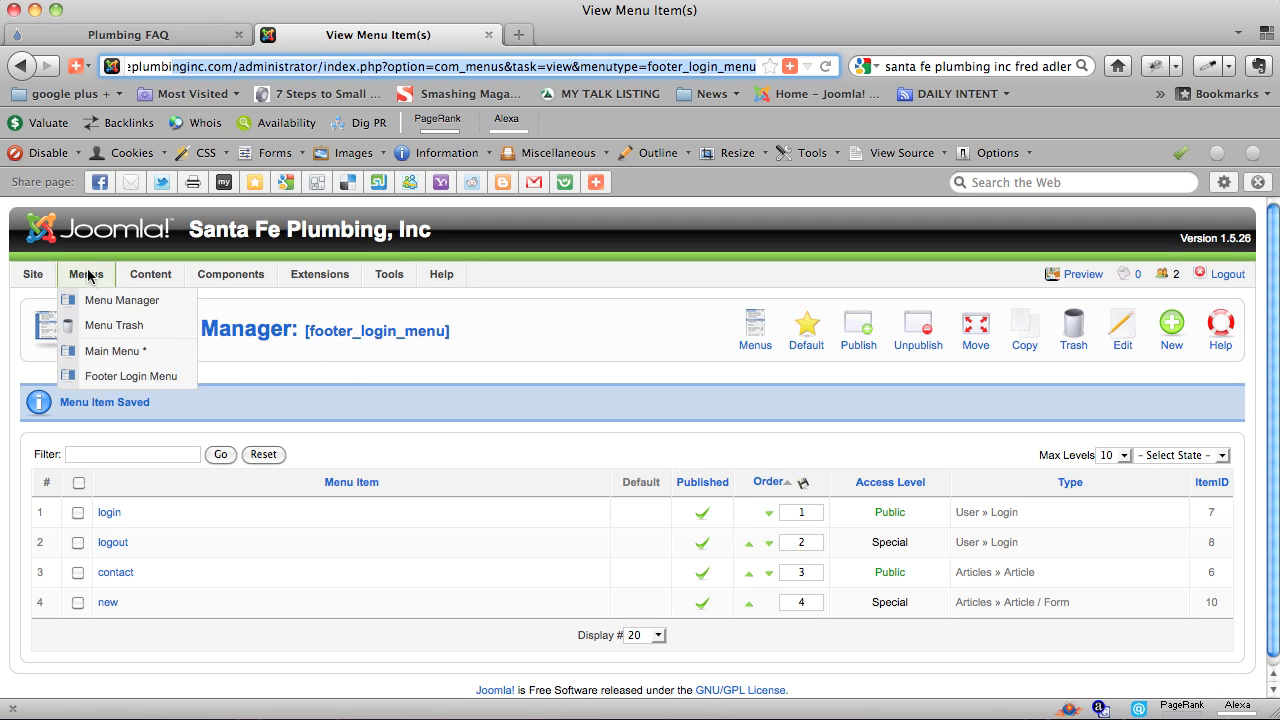
left_click(107, 353)
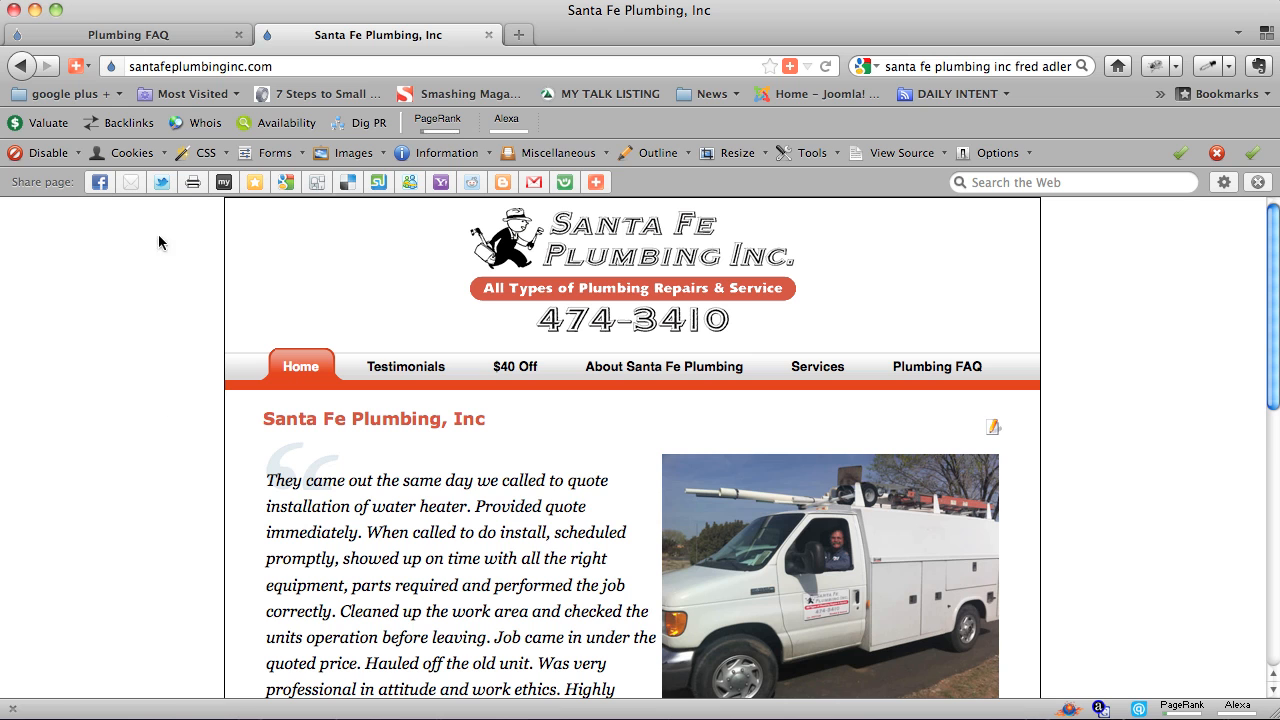
left_click(289, 64)
left_click(290, 66)
type("/")
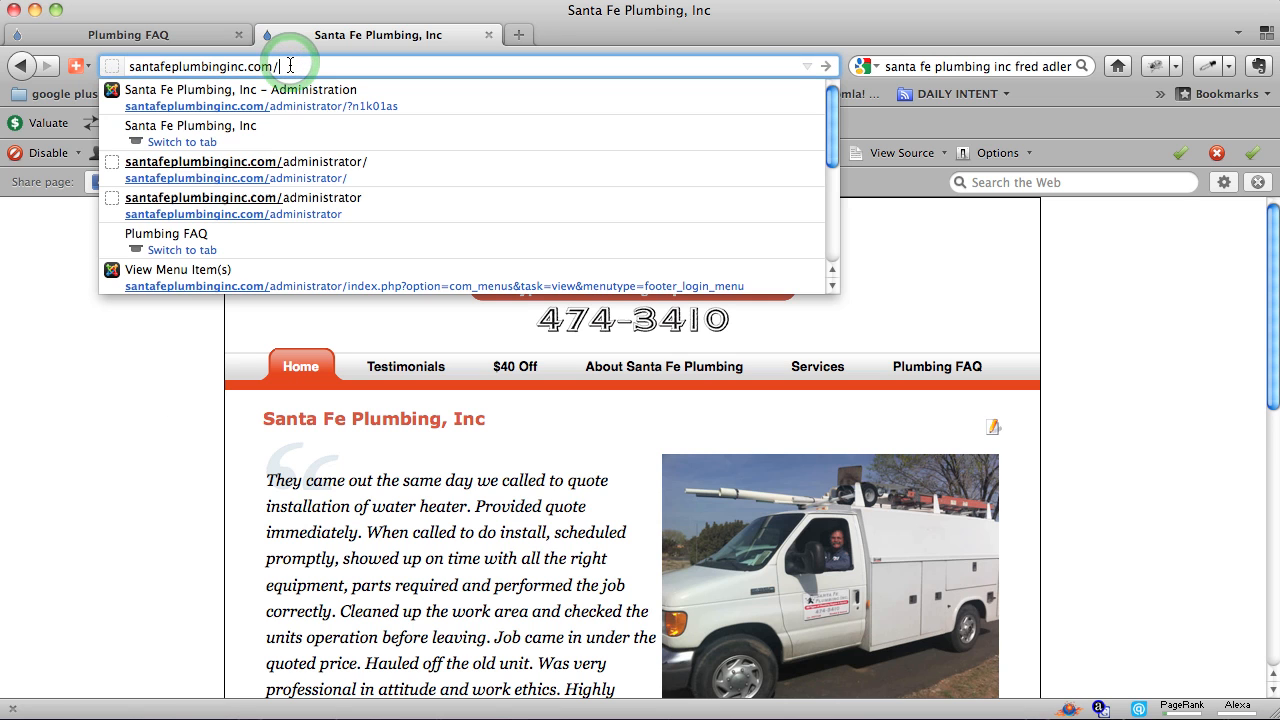
left_click(91, 422)
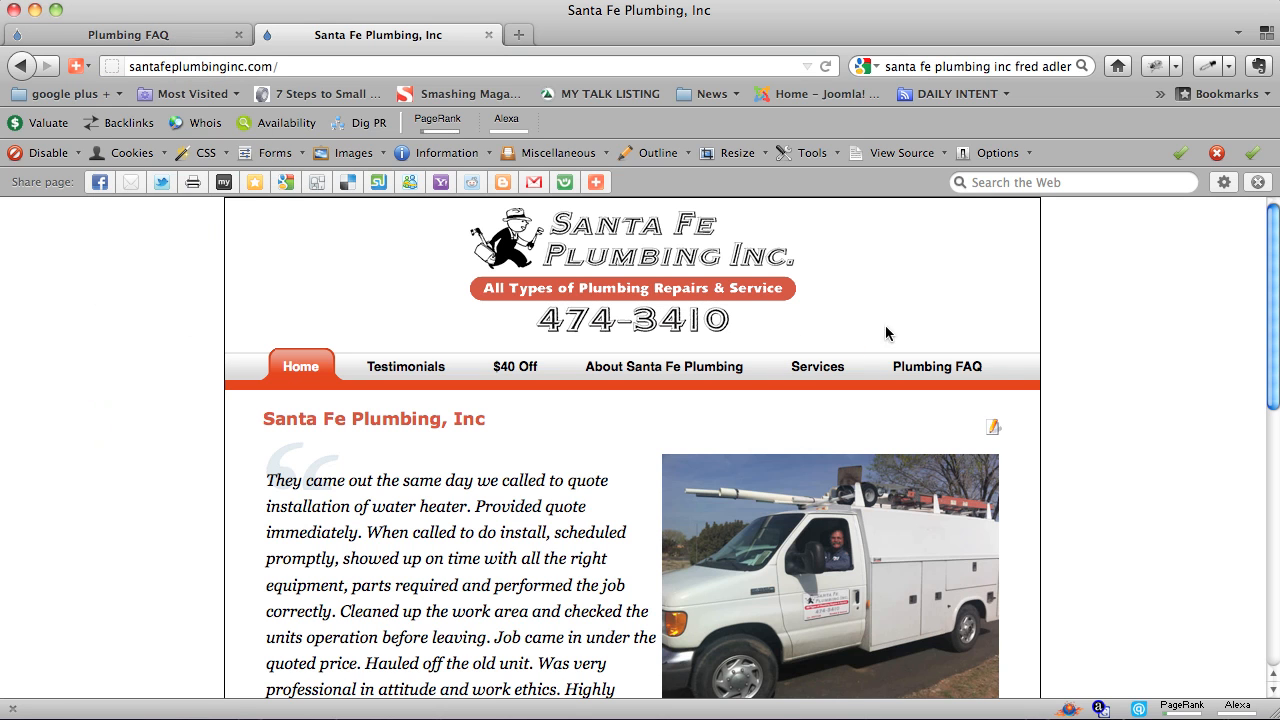
Step: Open the Plumbing FAQ page and capture a screenshot of the area beside the bathroom faucet article
left_click(934, 368)
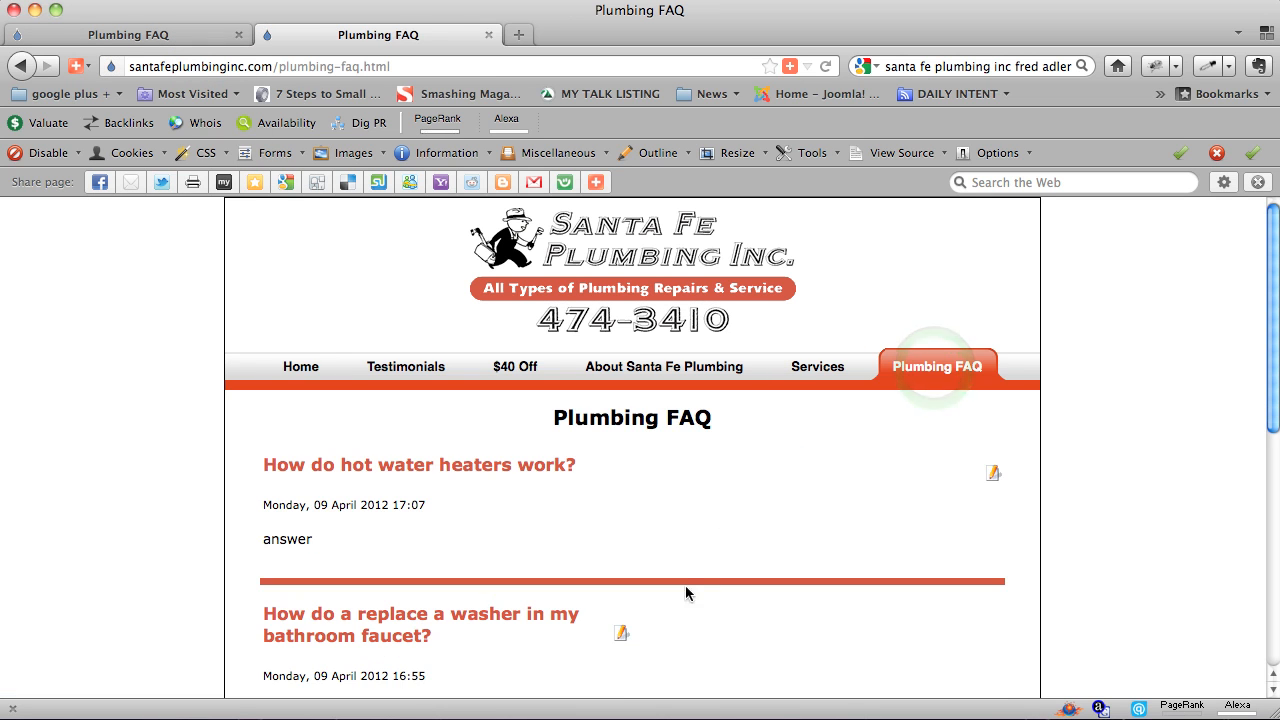
scroll(710, 578, "down", 5)
scroll(711, 576, "up", 3)
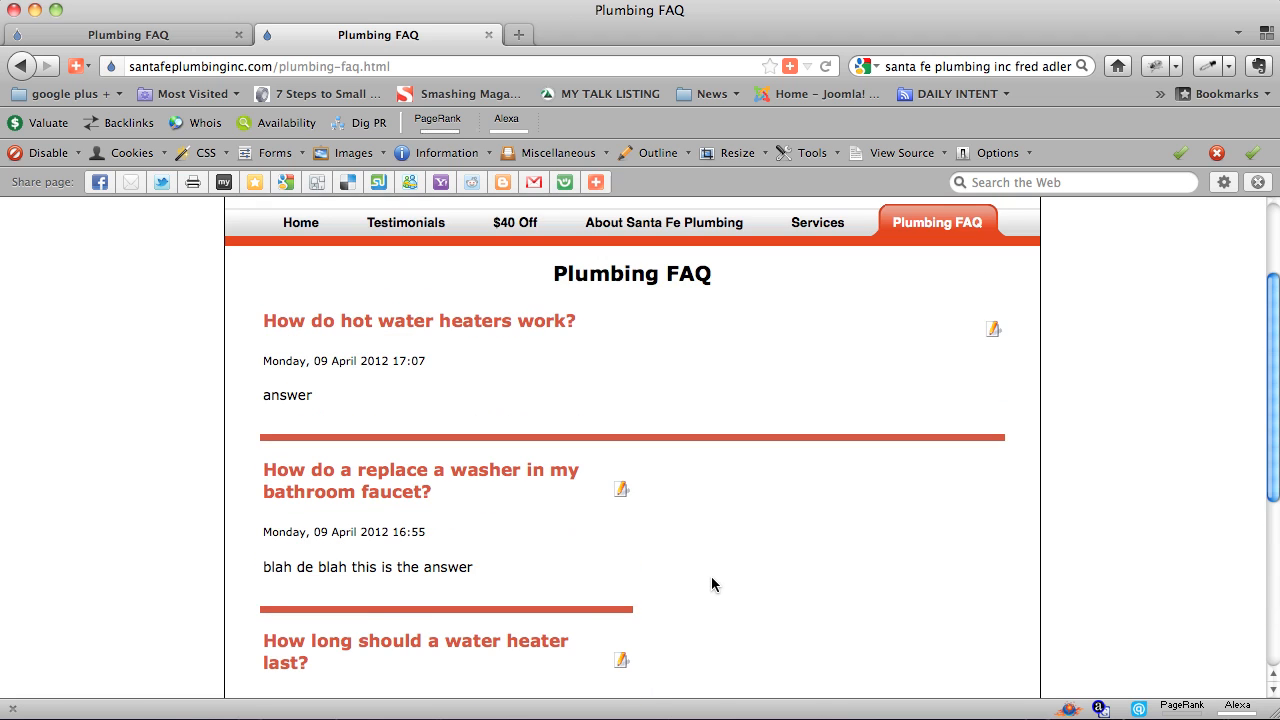
key("super+shift+4")
left_click_drag(656, 464, 974, 634)
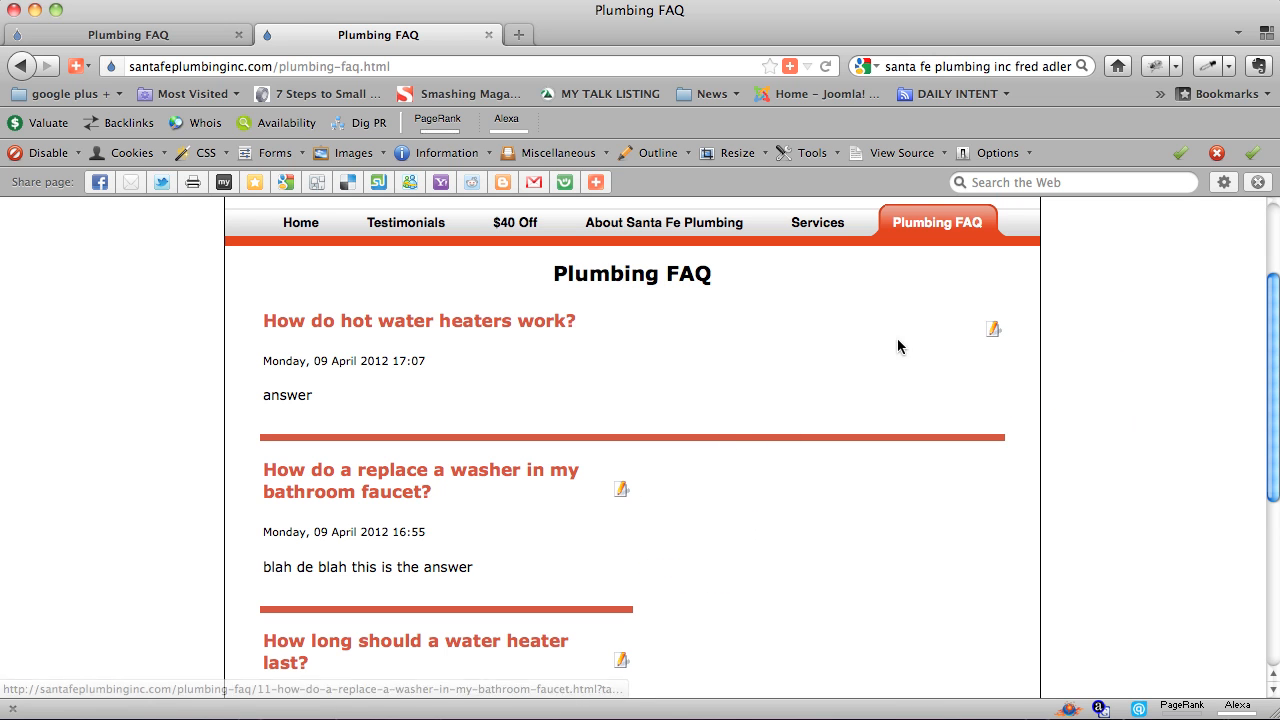
Step: Set the "How do hot water heaters work?" article's Published option to No and save it
left_click(991, 334)
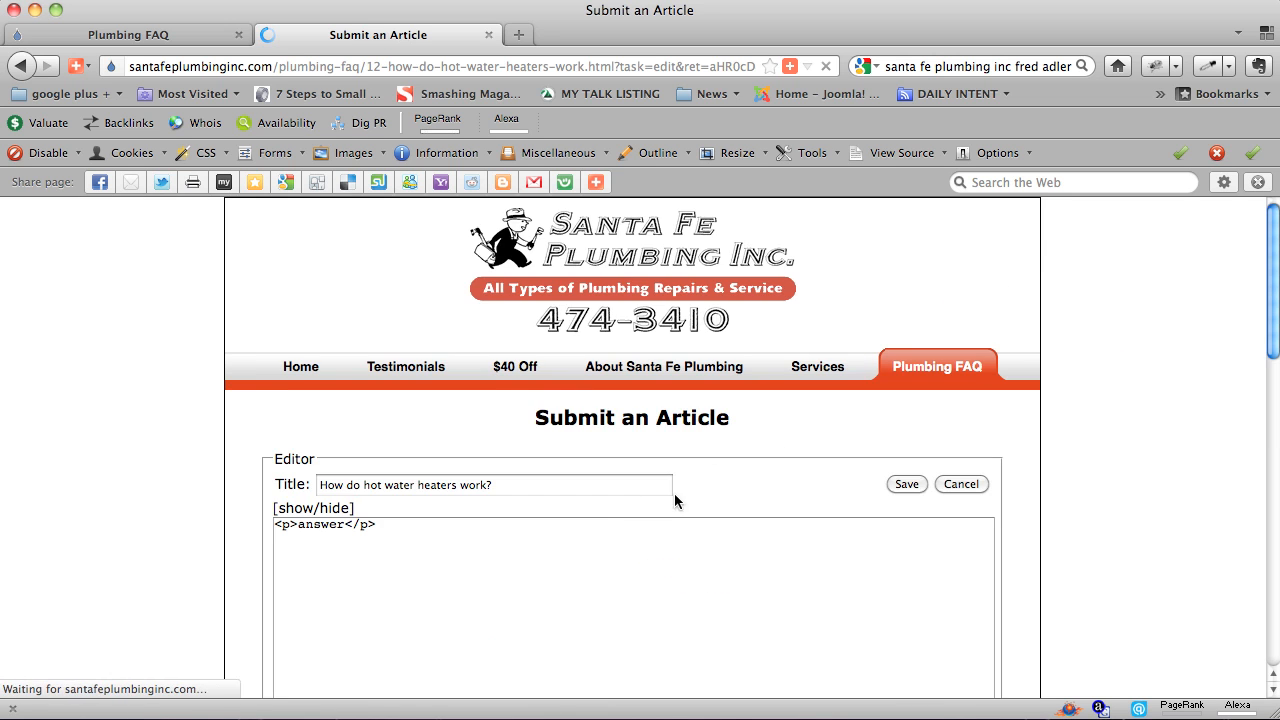
scroll(592, 496, "down", 8)
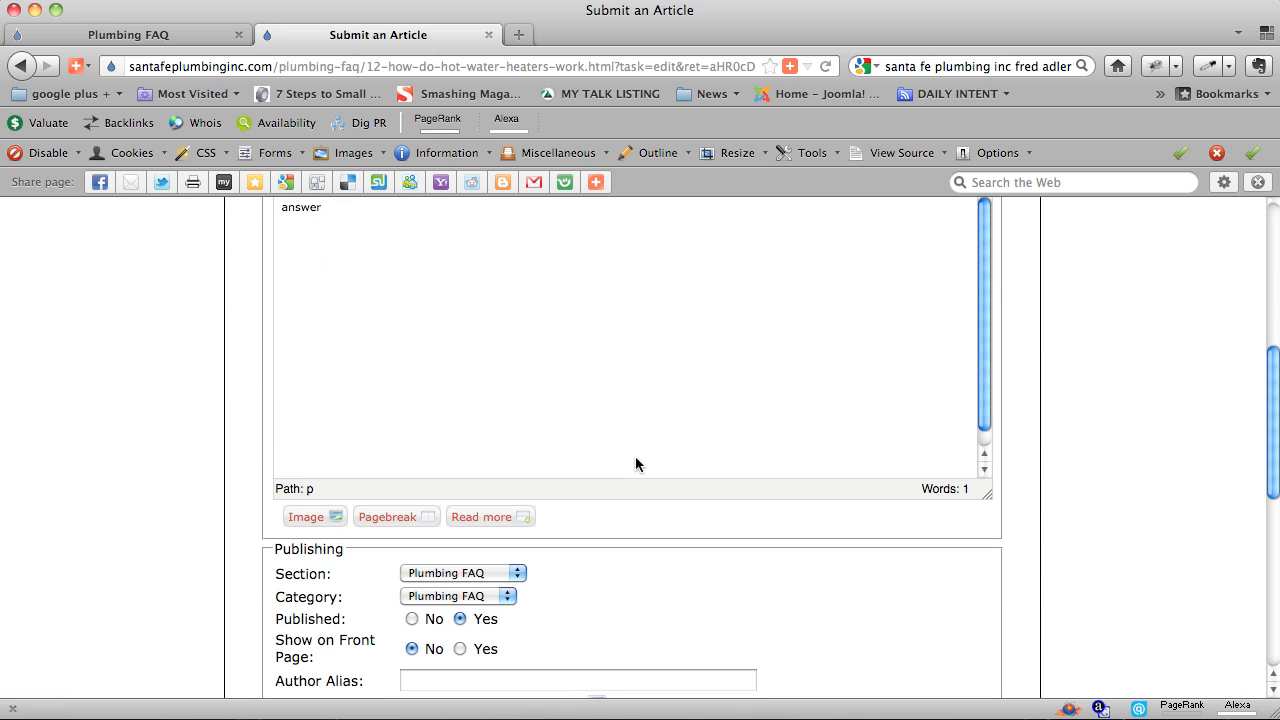
left_click(412, 619)
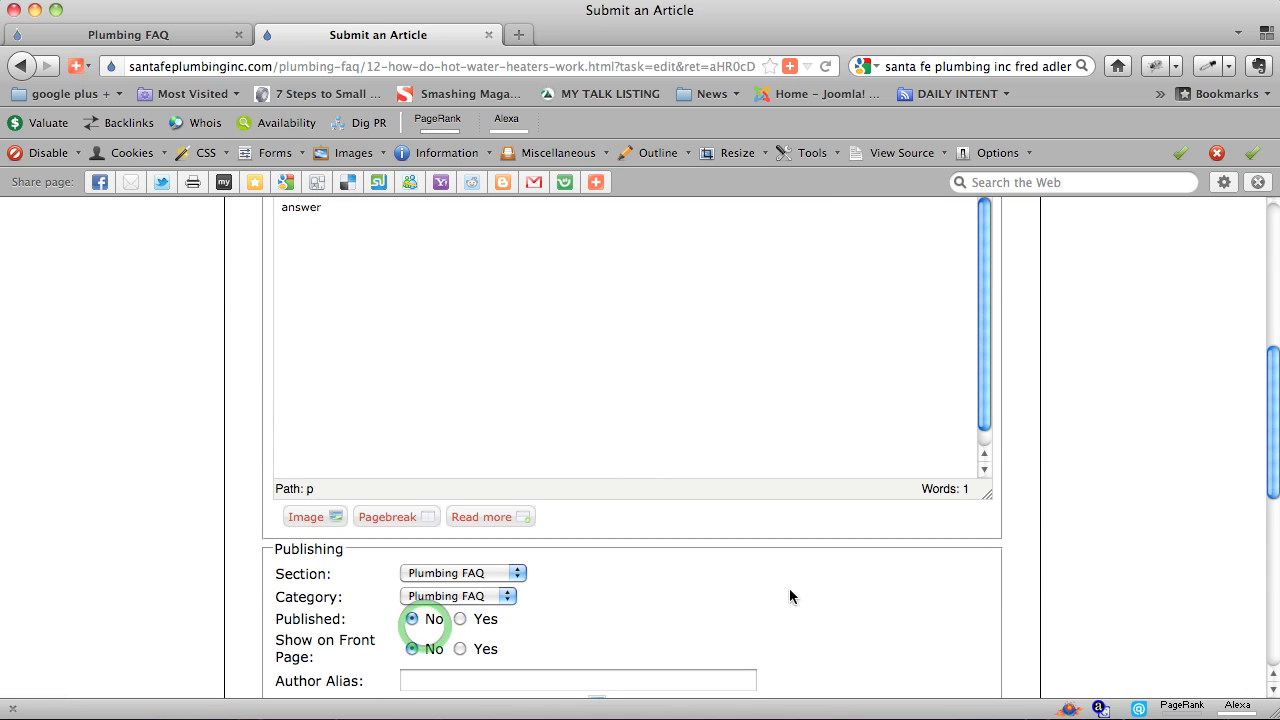
scroll(1138, 531, "up", 8)
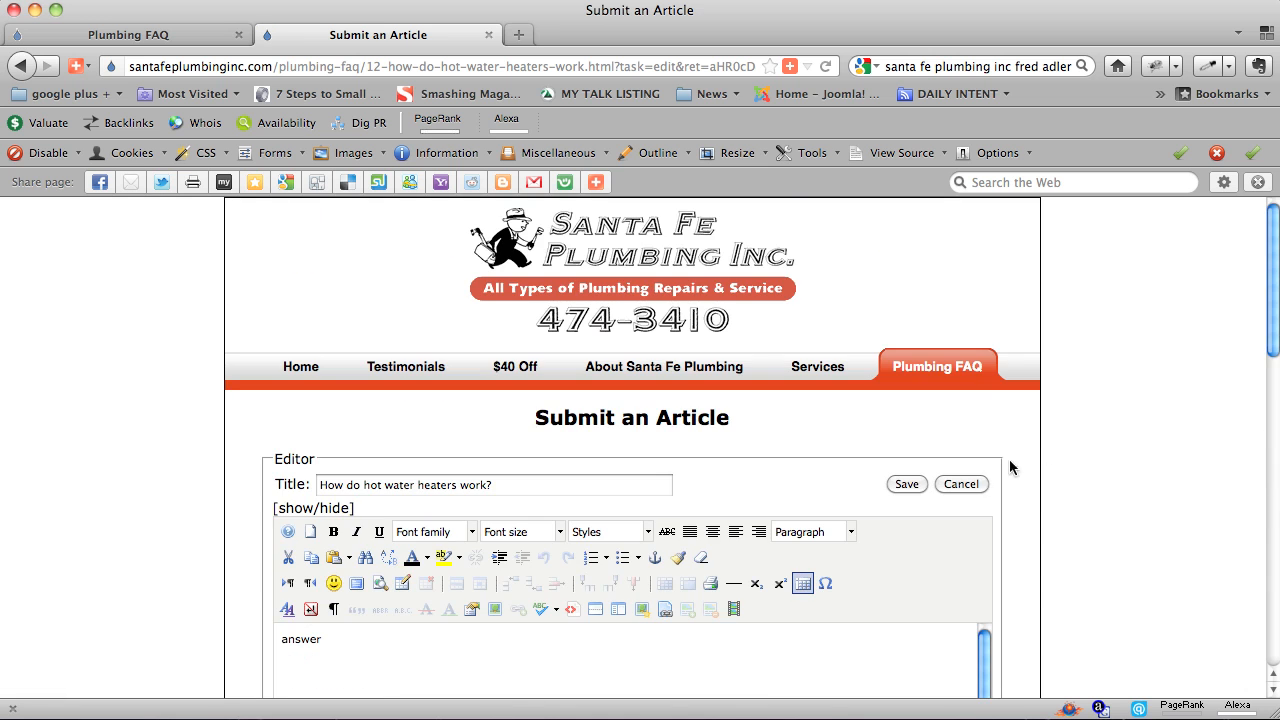
left_click(910, 484)
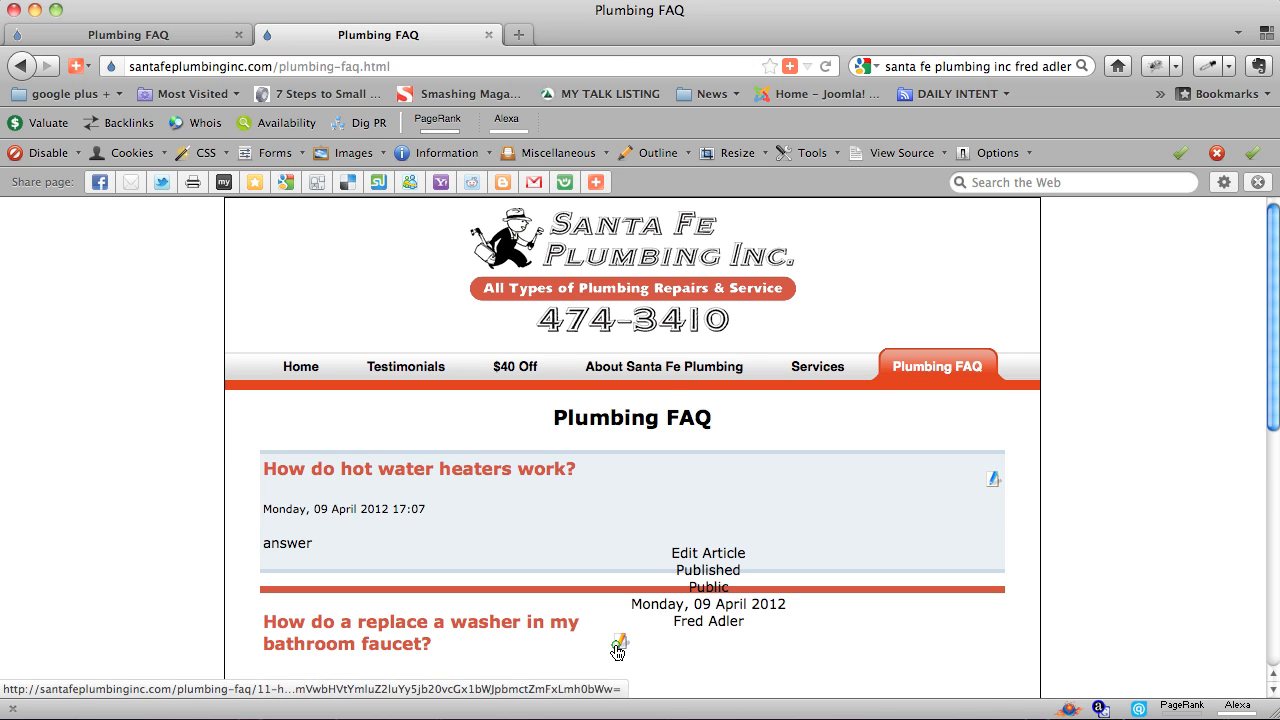
Step: Unpublish the "How do a replace a washer in my bathroom faucet?" article and save it
left_click(618, 642)
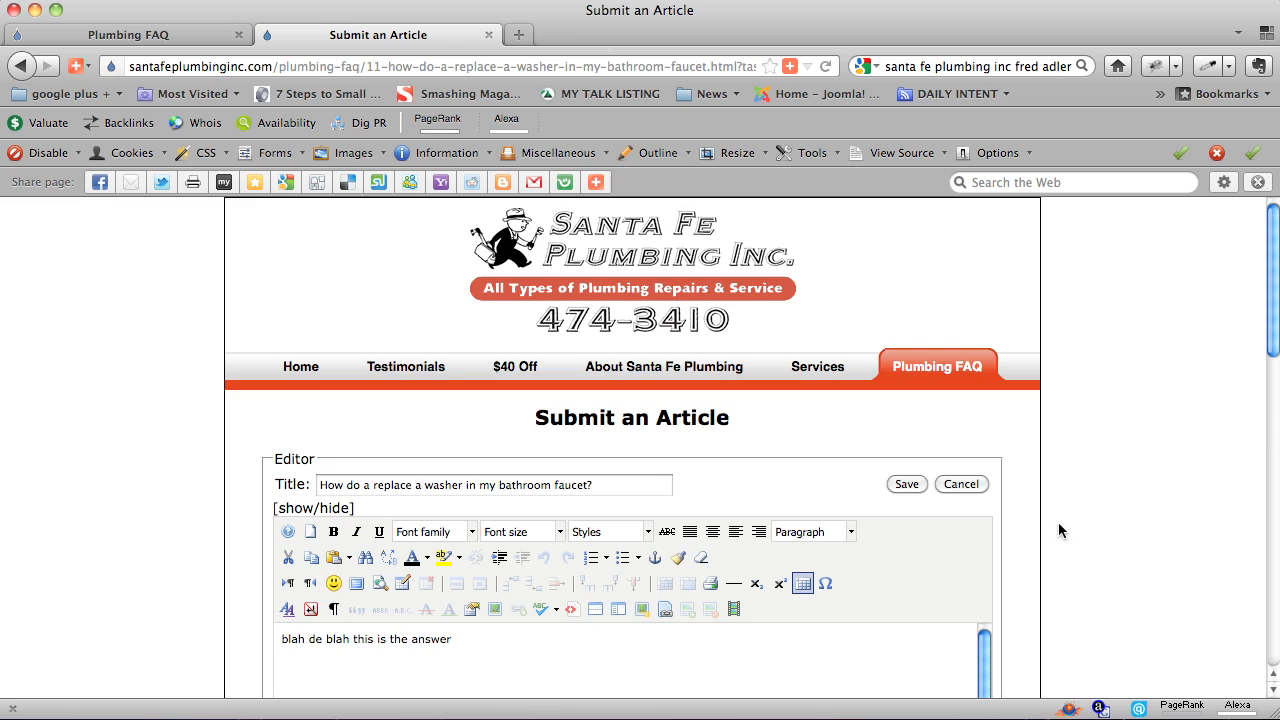
scroll(1061, 531, "down", 5)
scroll(1061, 531, "down", 3)
left_click(411, 571)
scroll(1203, 453, "up", 7)
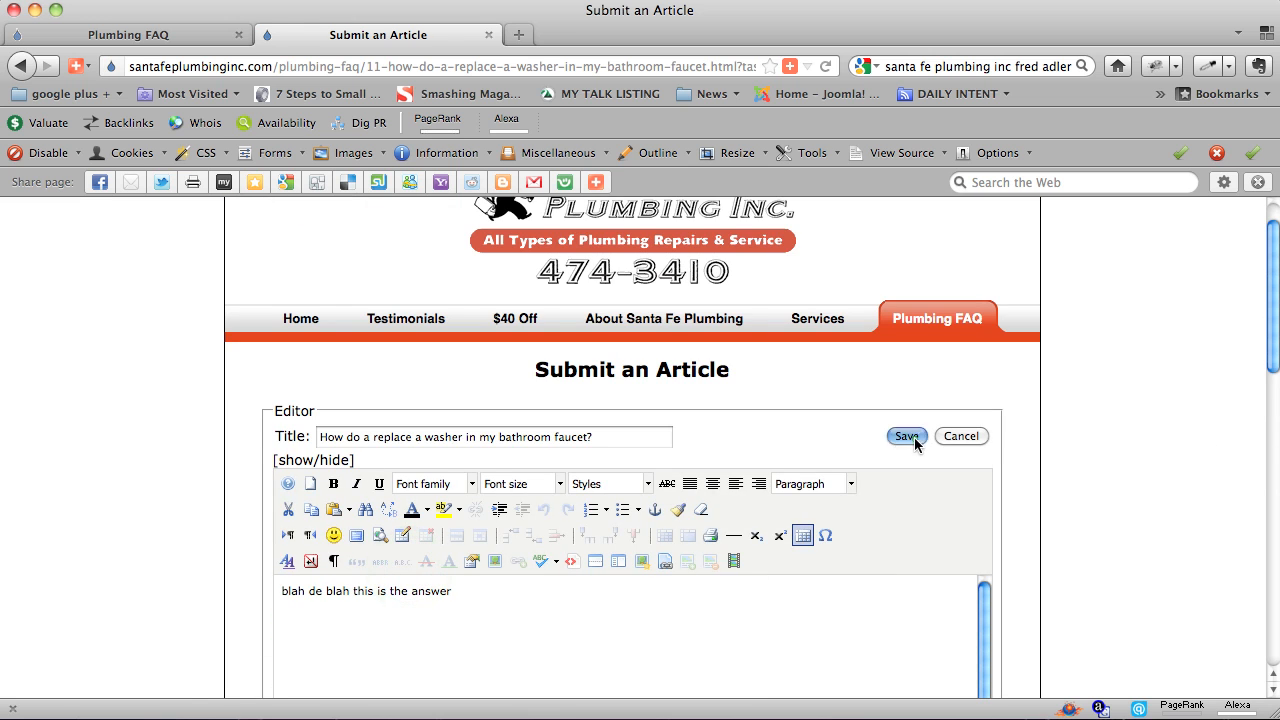
left_click(906, 436)
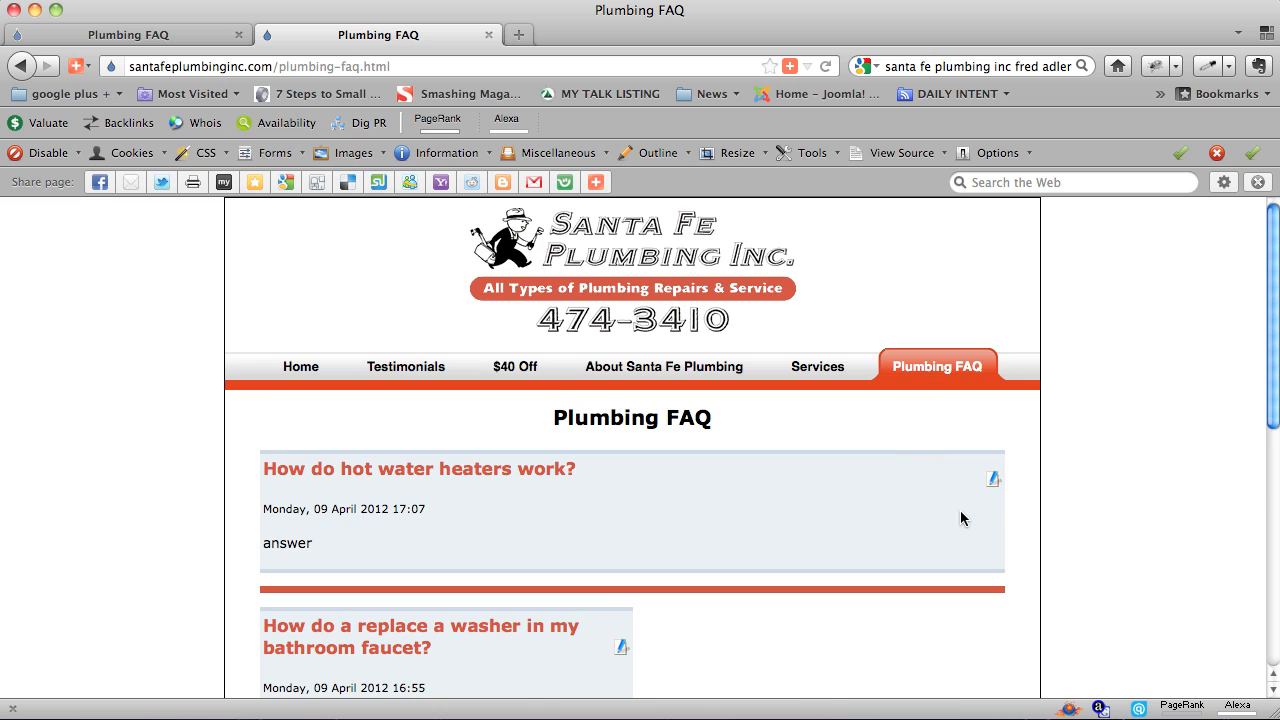
Step: Check the publishing status of the articles on the Plumbing FAQ page and view the footer links
scroll(960, 518, "down", 5)
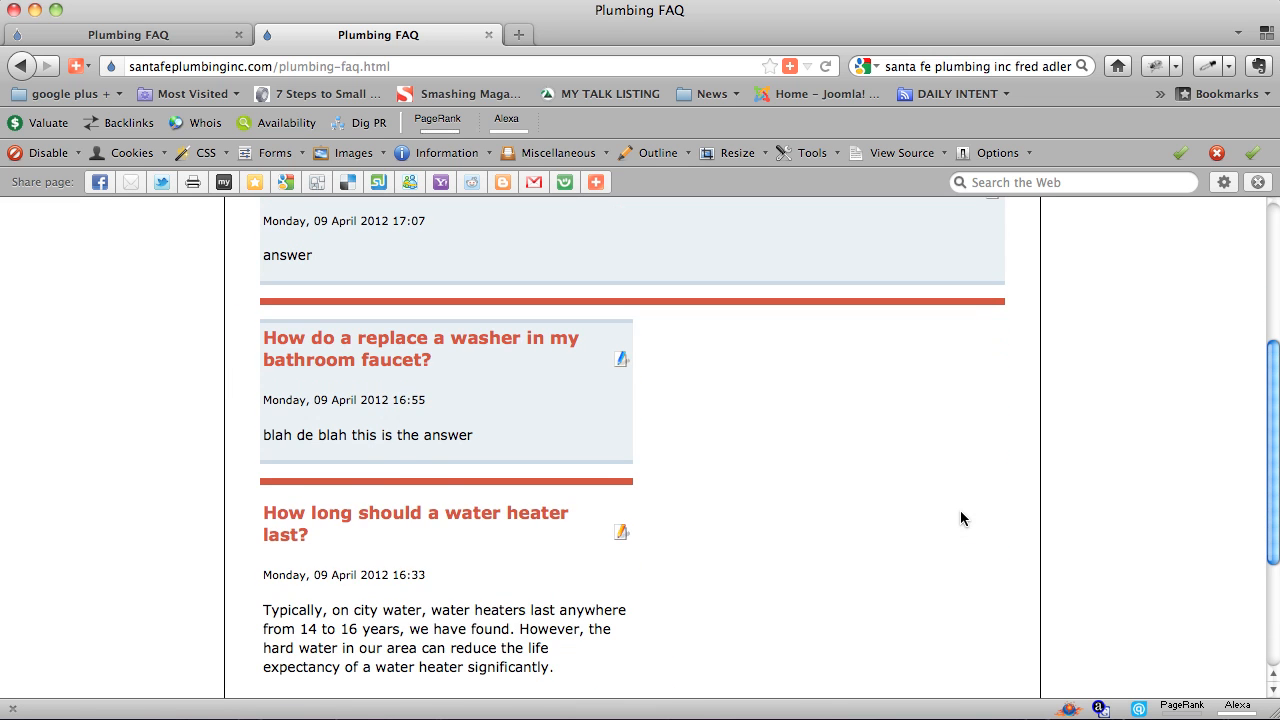
scroll(960, 518, "up", 1)
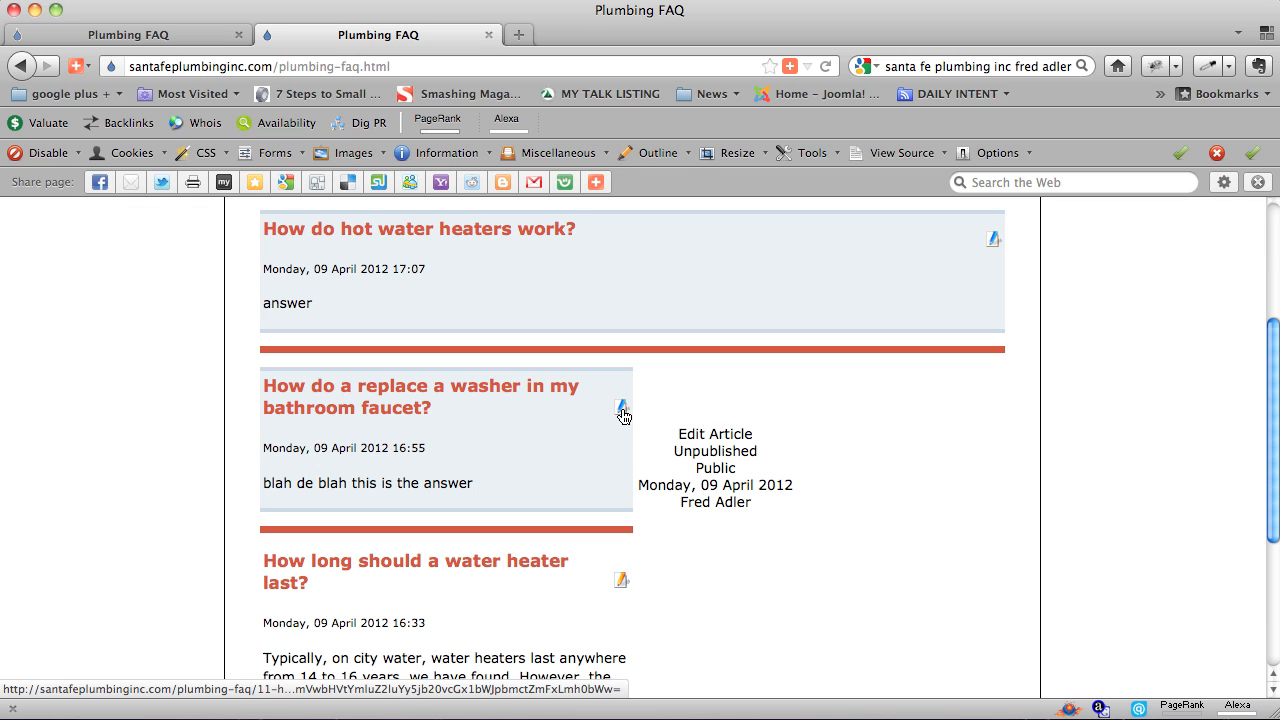
scroll(709, 483, "down", 5)
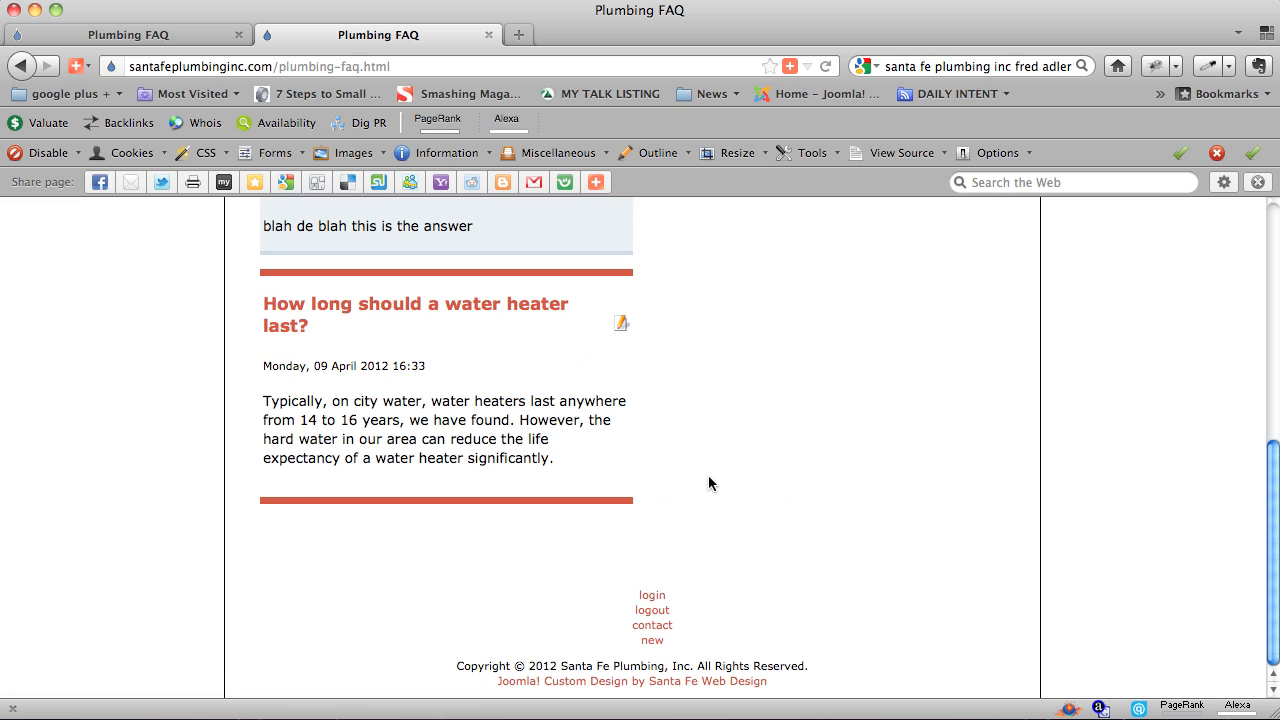
Step: Start a new article titled "This plumber rocks!" with the body text "testimonial"
left_click(652, 641)
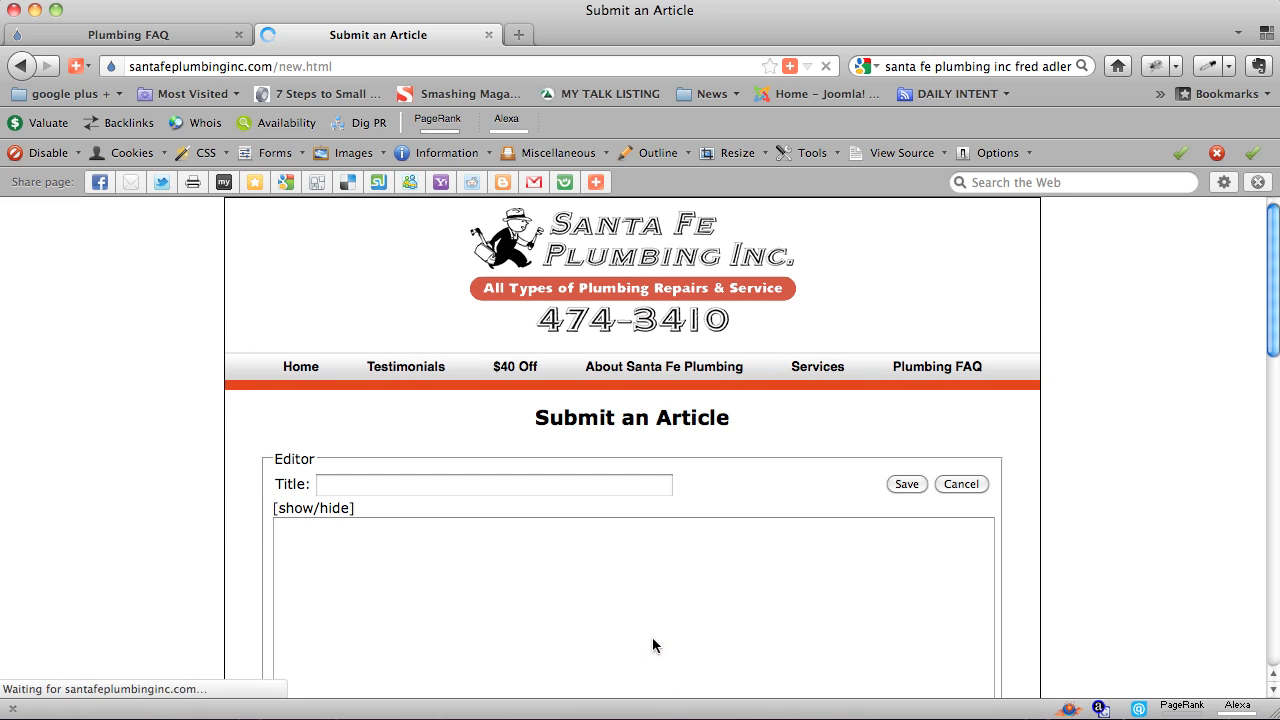
left_click(421, 481)
type("Thie")
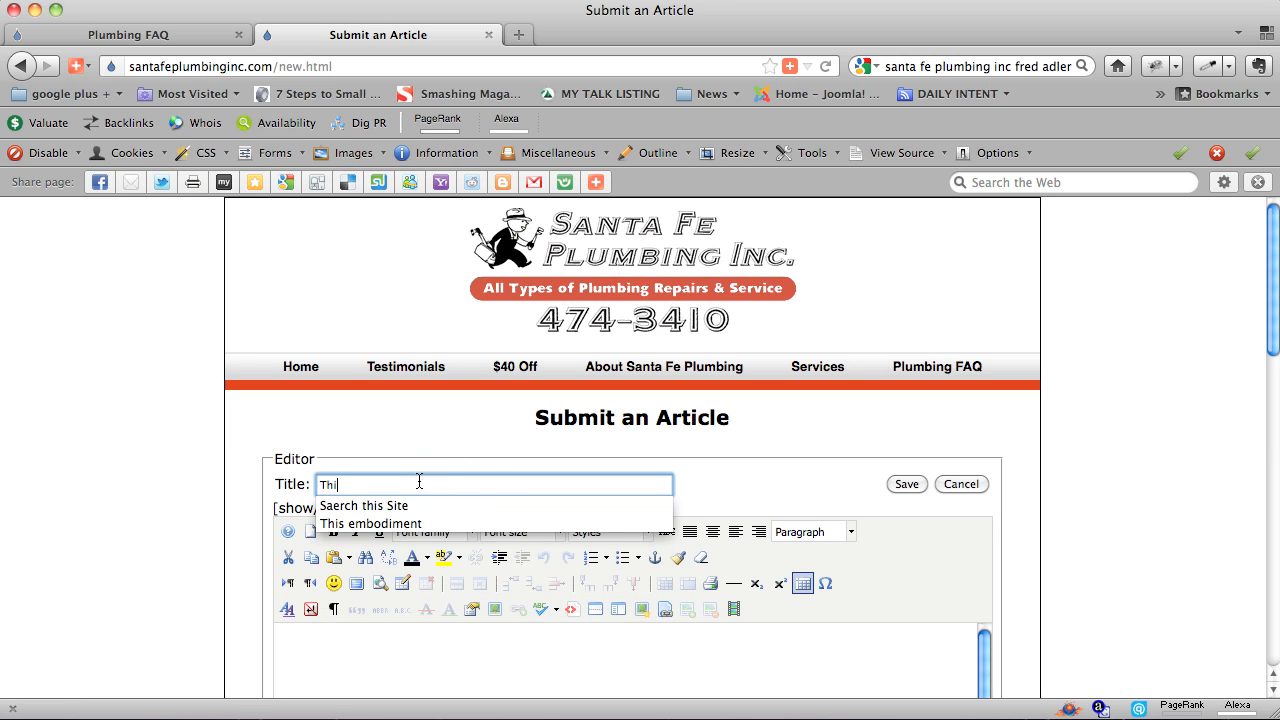
key("BackSpace")
type("s plumber rocks")
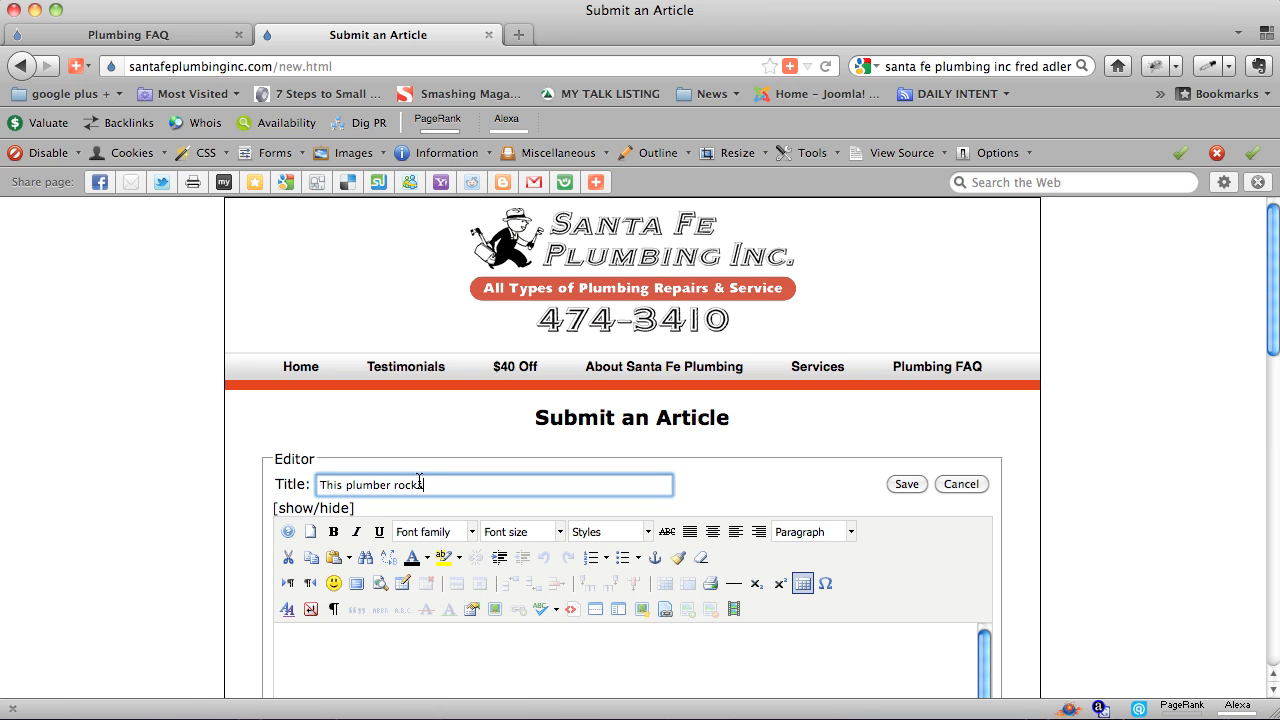
left_click(434, 640)
type("testimonial")
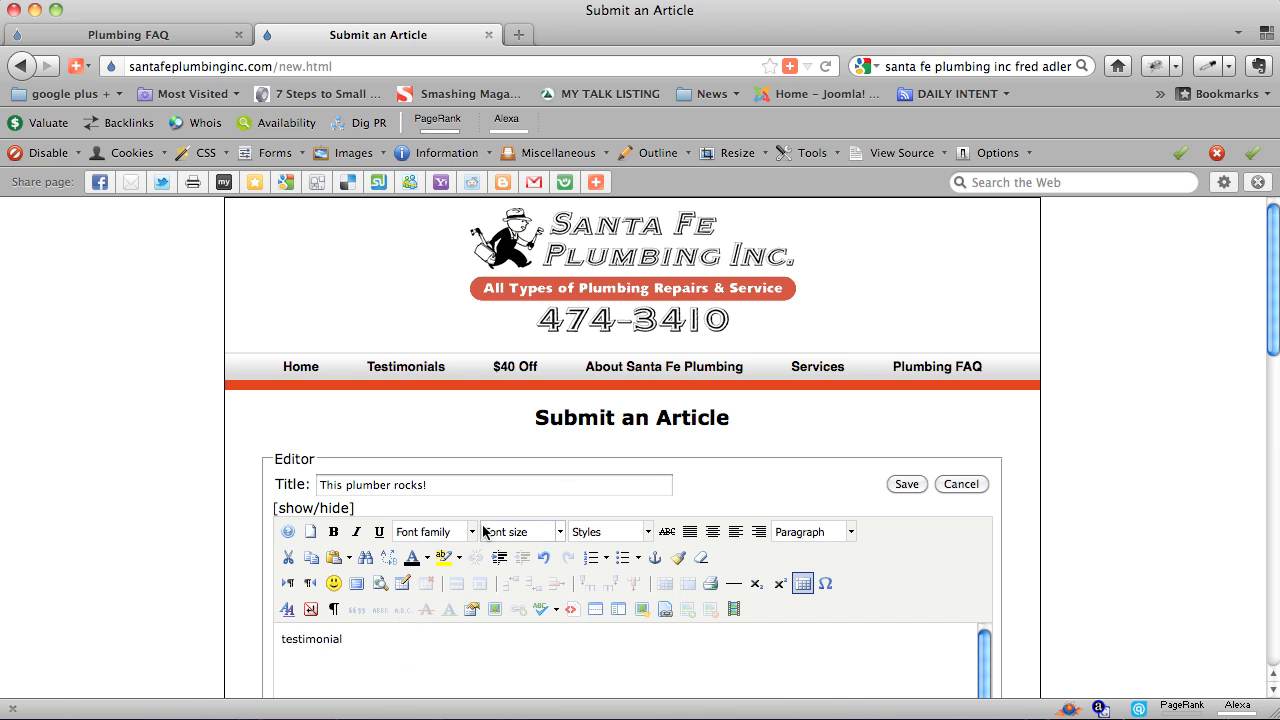
left_click_drag(438, 488, 305, 474)
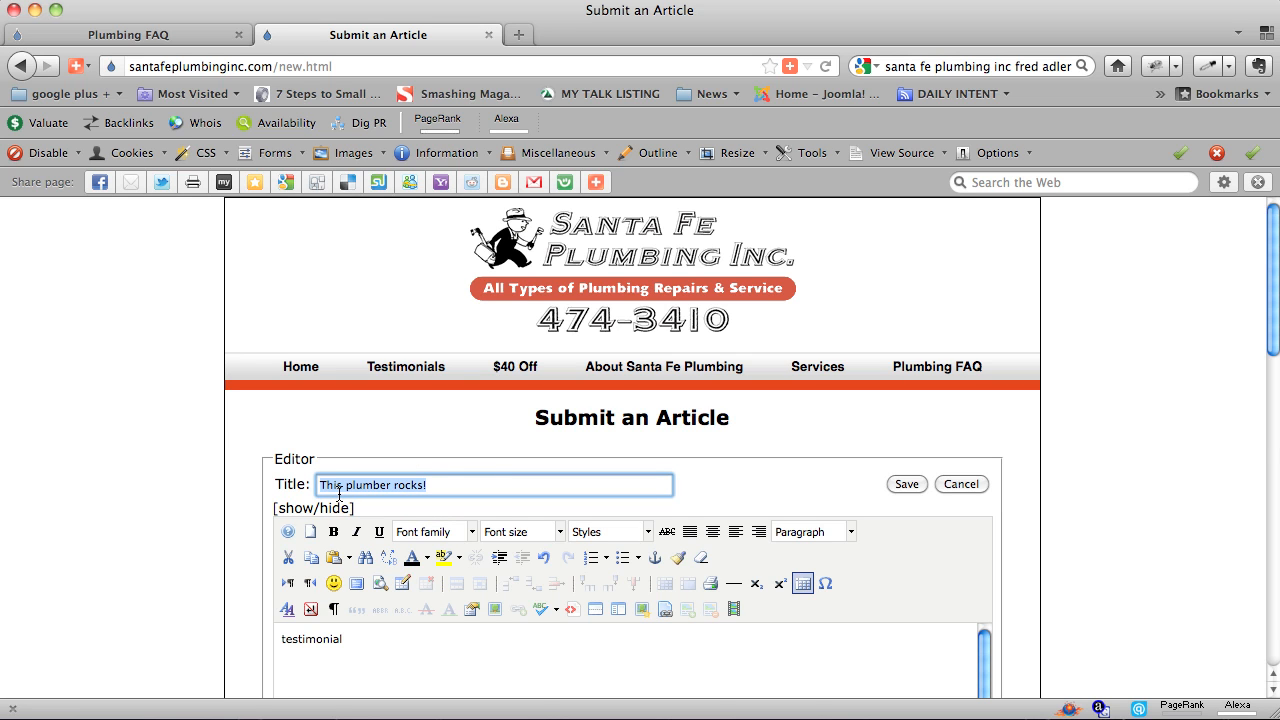
left_click_drag(364, 636, 281, 638)
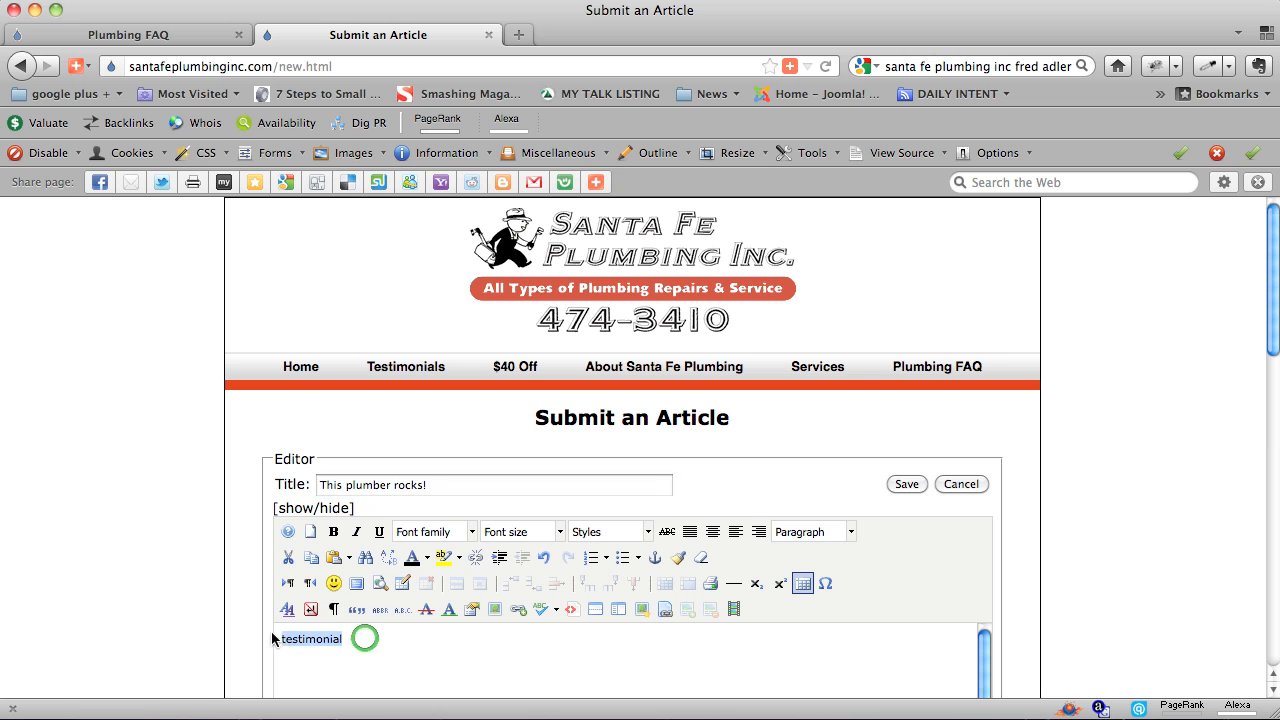
Step: Assign the new article to the Testimonials section and Testimonials category, and save it
scroll(770, 549, "down", 10)
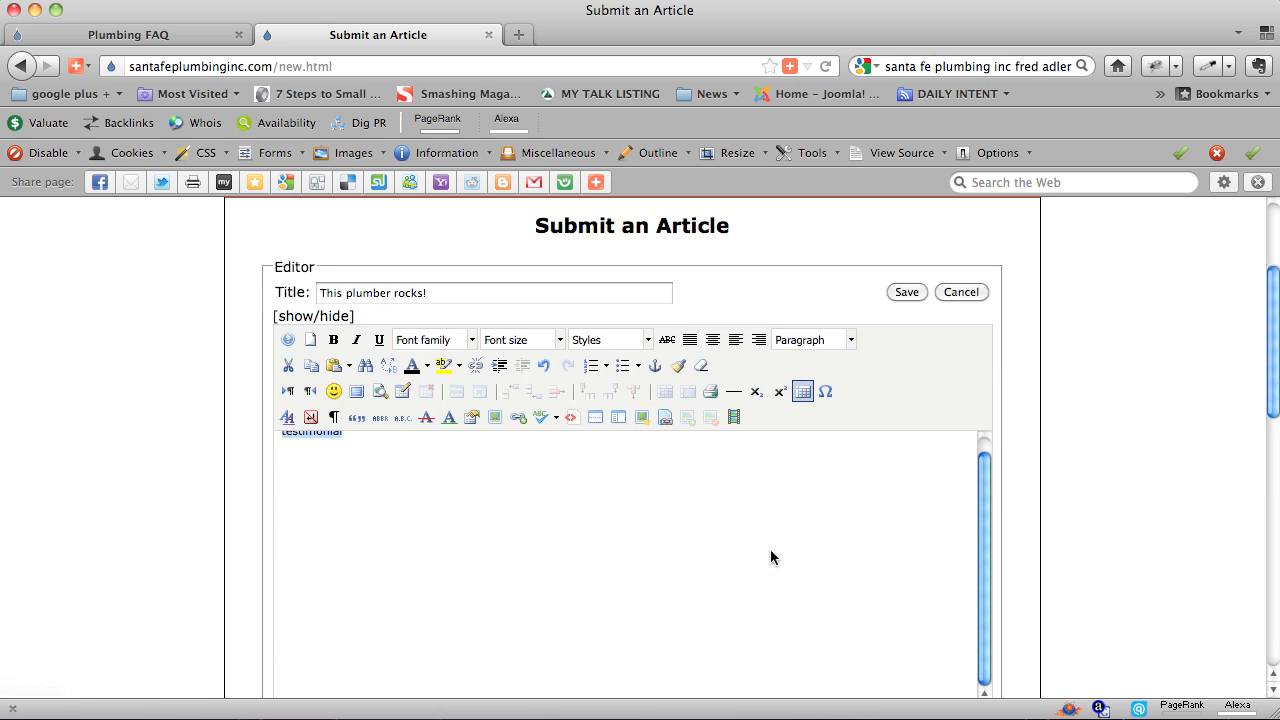
left_click(462, 525)
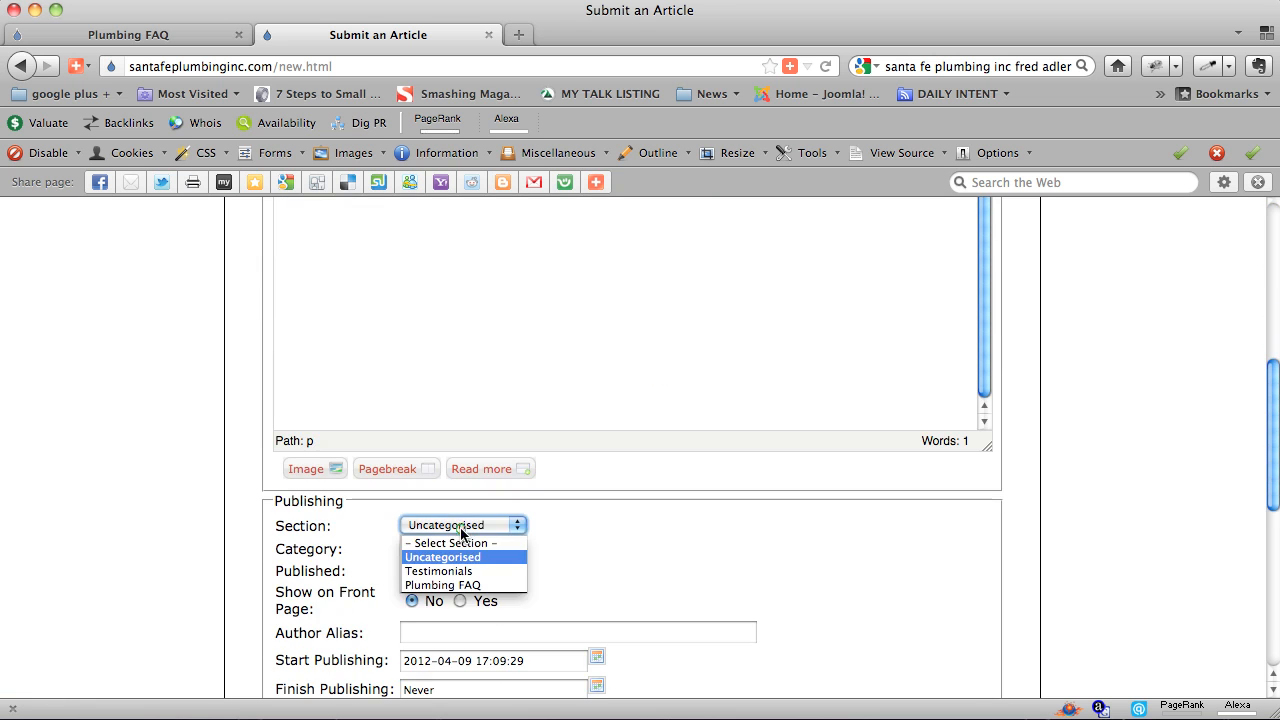
left_click(460, 569)
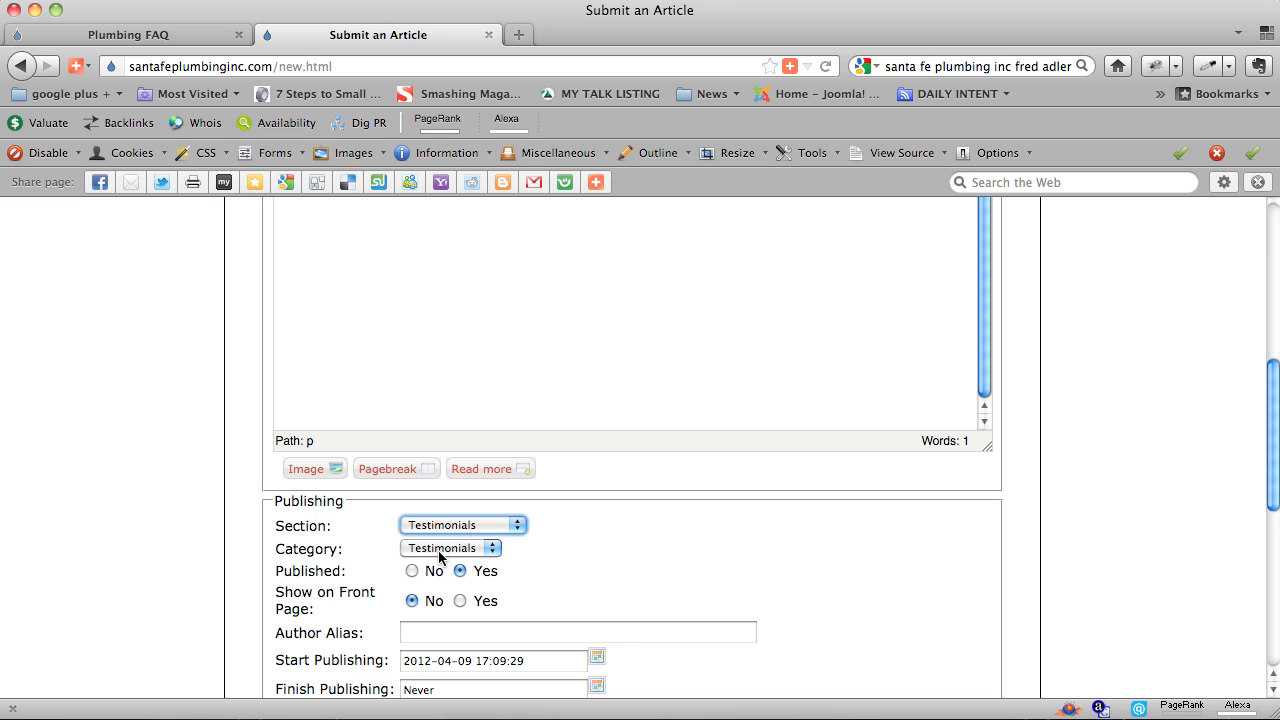
left_click(438, 550)
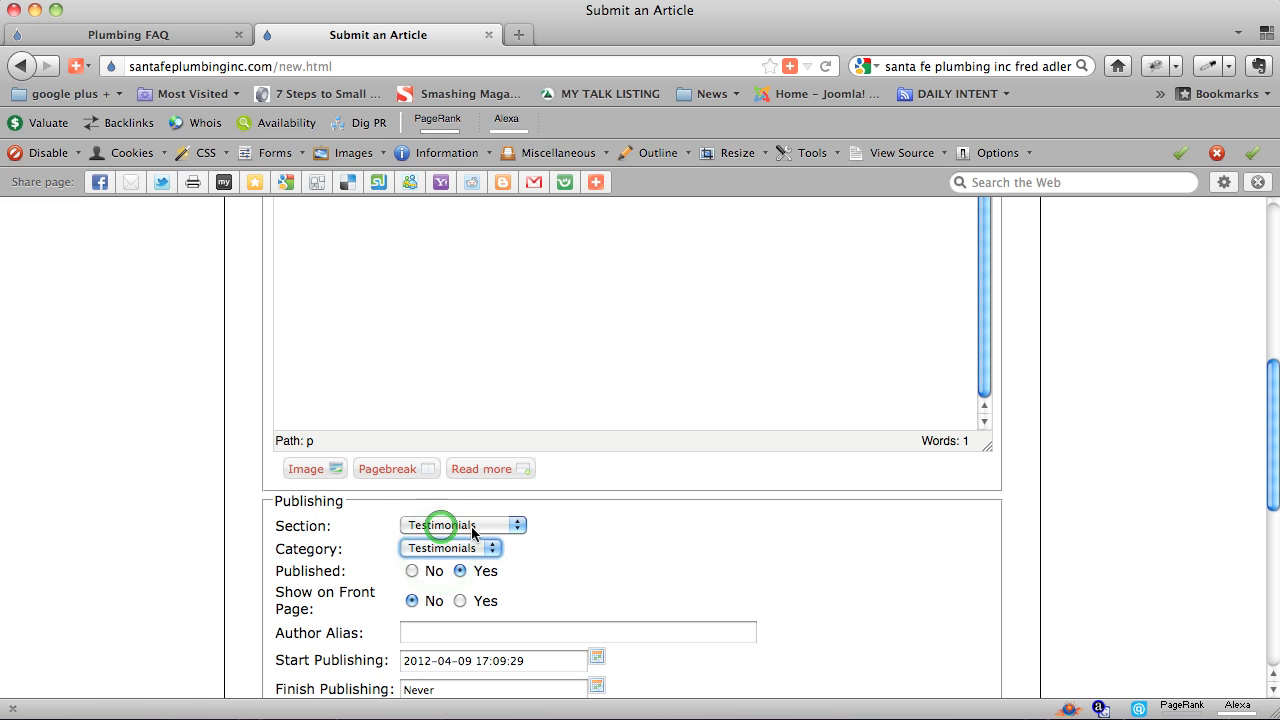
scroll(622, 555, "up", 5)
scroll(622, 559, "up", 3)
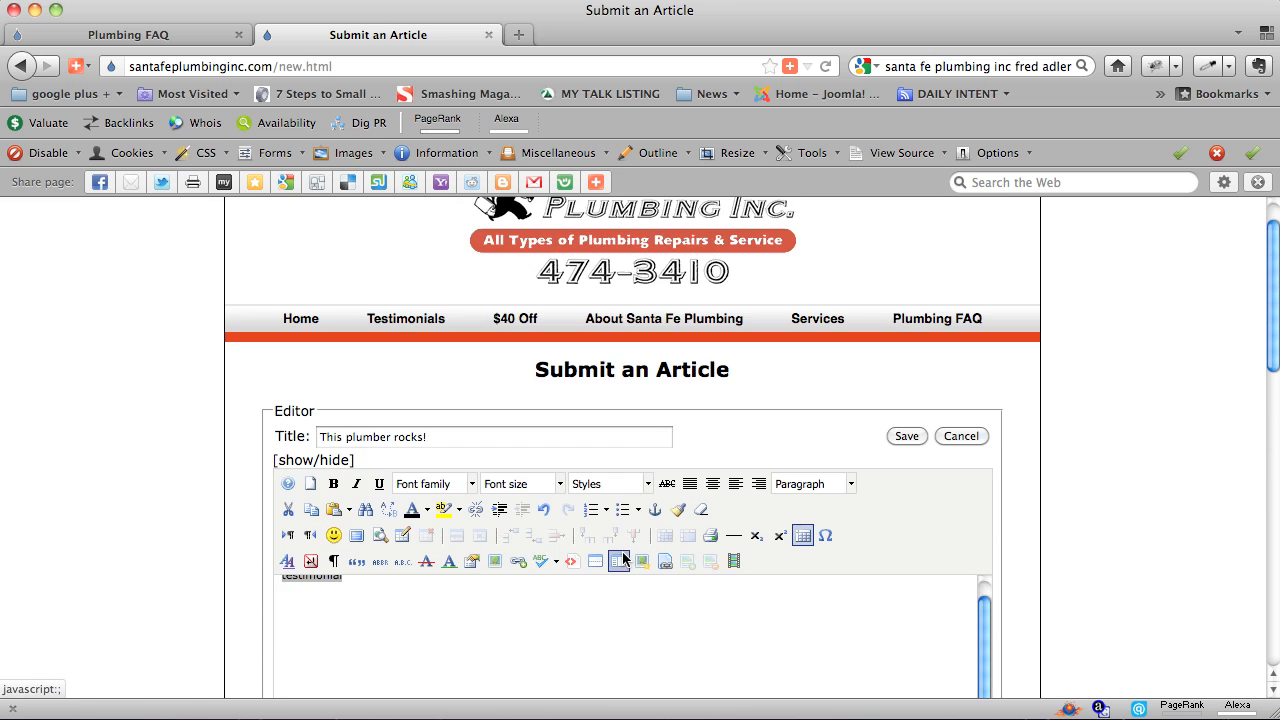
left_click(900, 440)
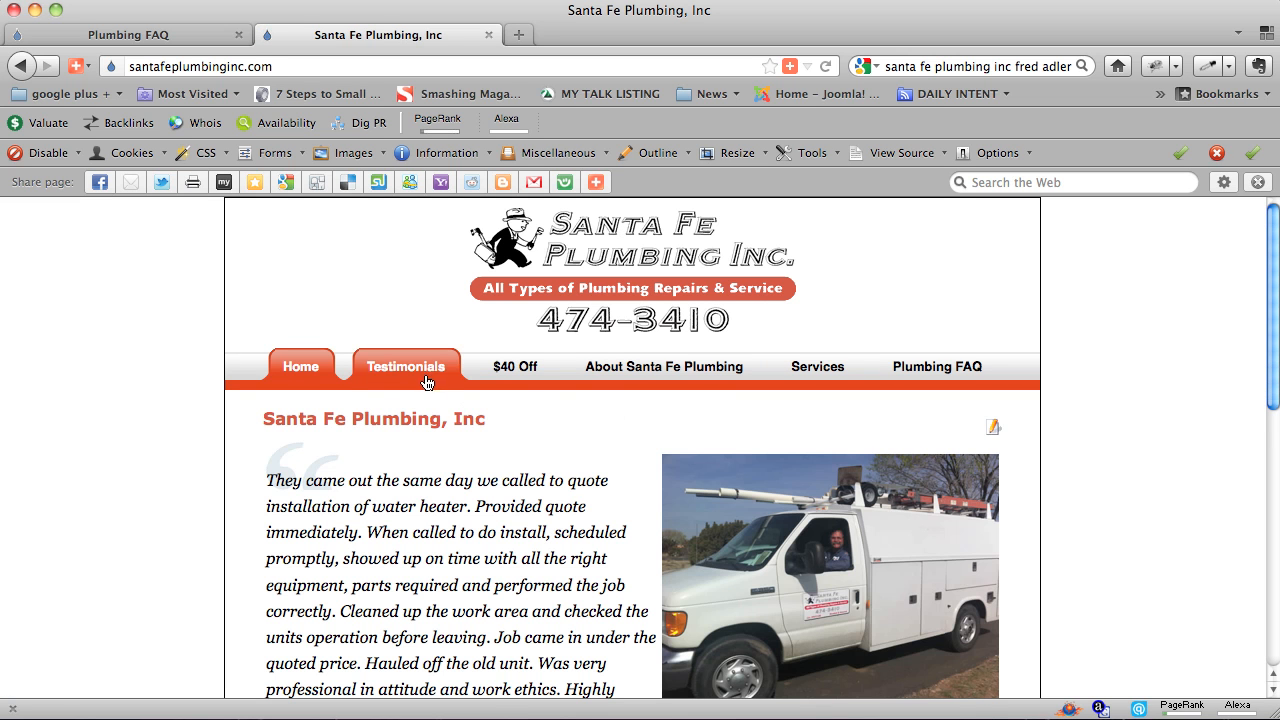
Step: Unpublish the "This plumber rocks!" article from the Testimonials page and save it
left_click(424, 373)
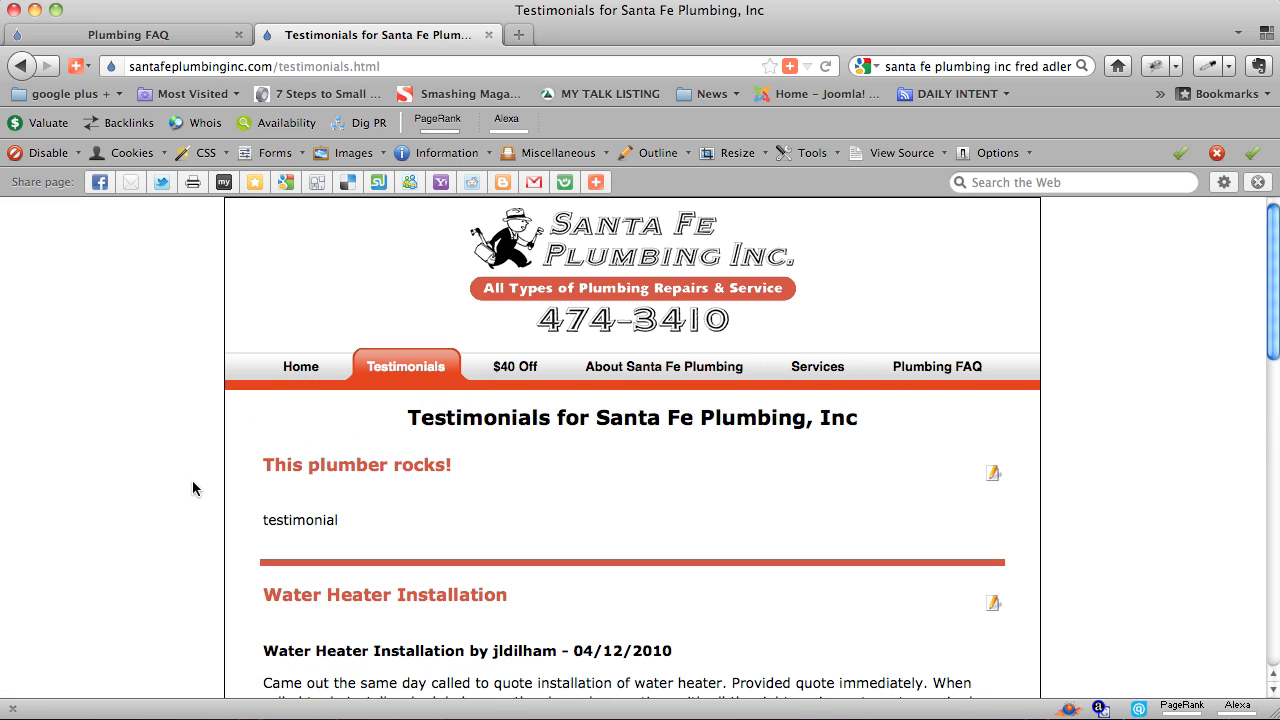
left_click_drag(377, 522, 249, 458)
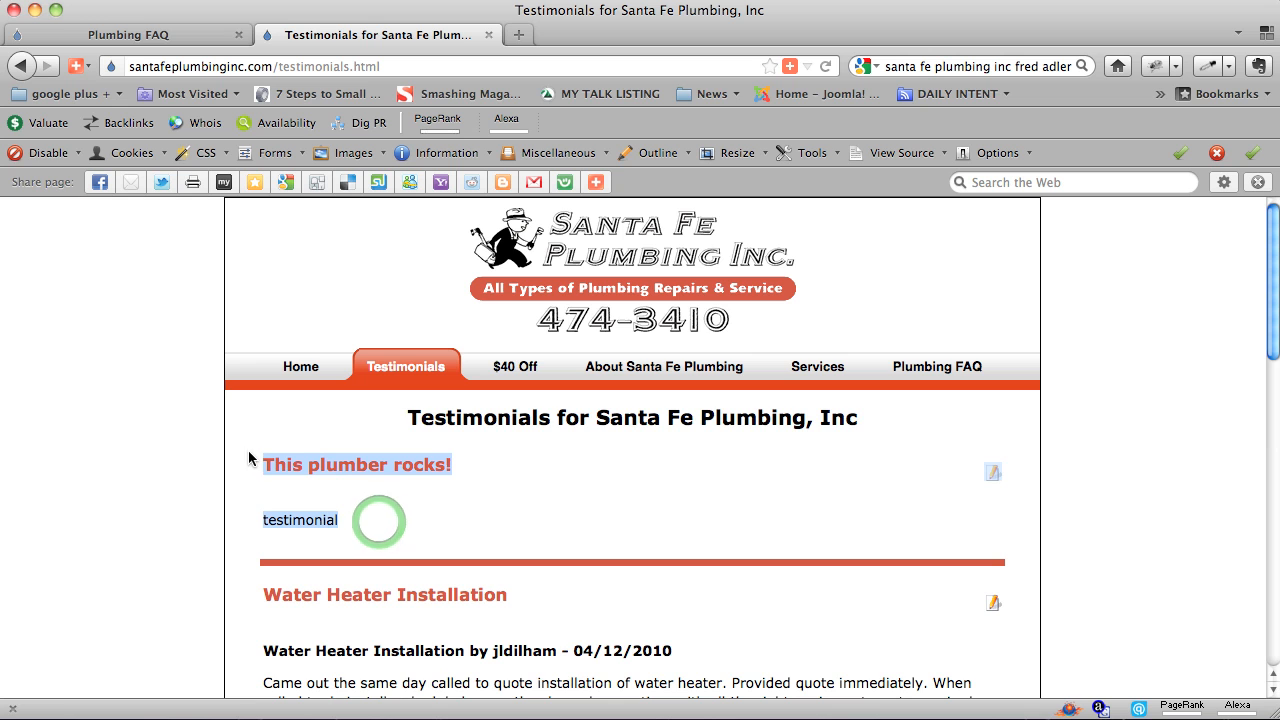
left_click(993, 473)
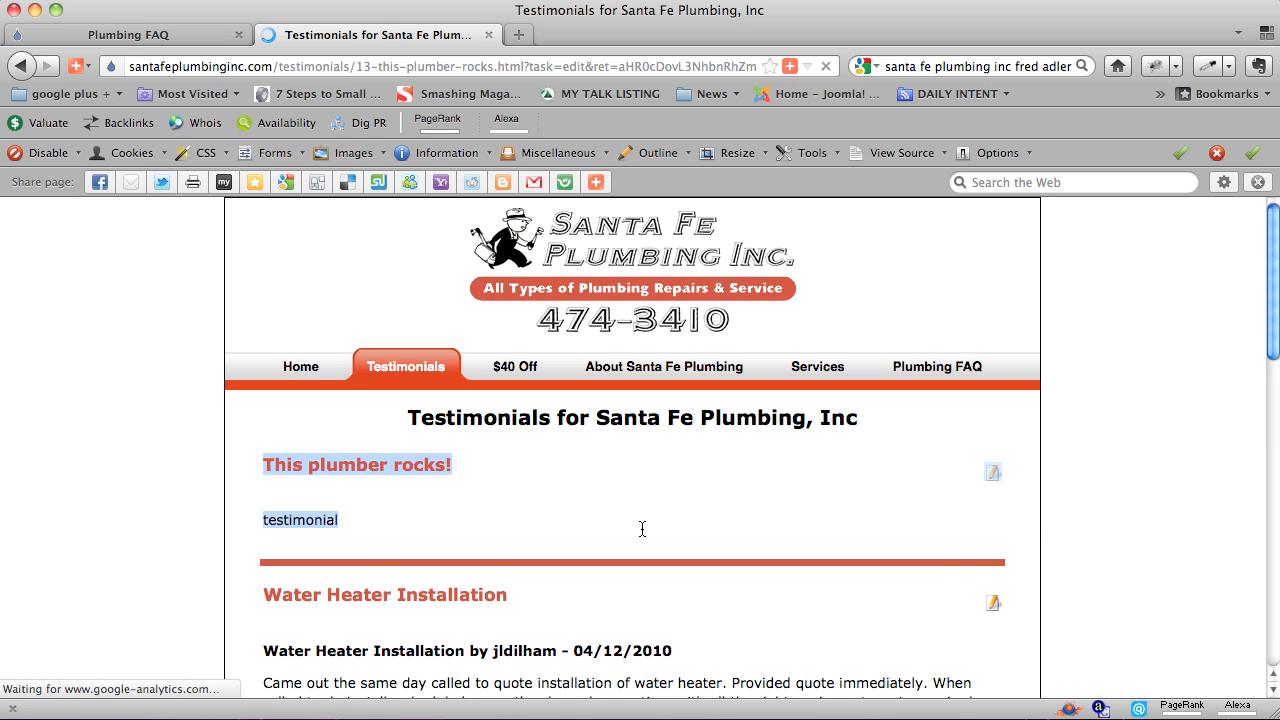
scroll(679, 498, "down", 10)
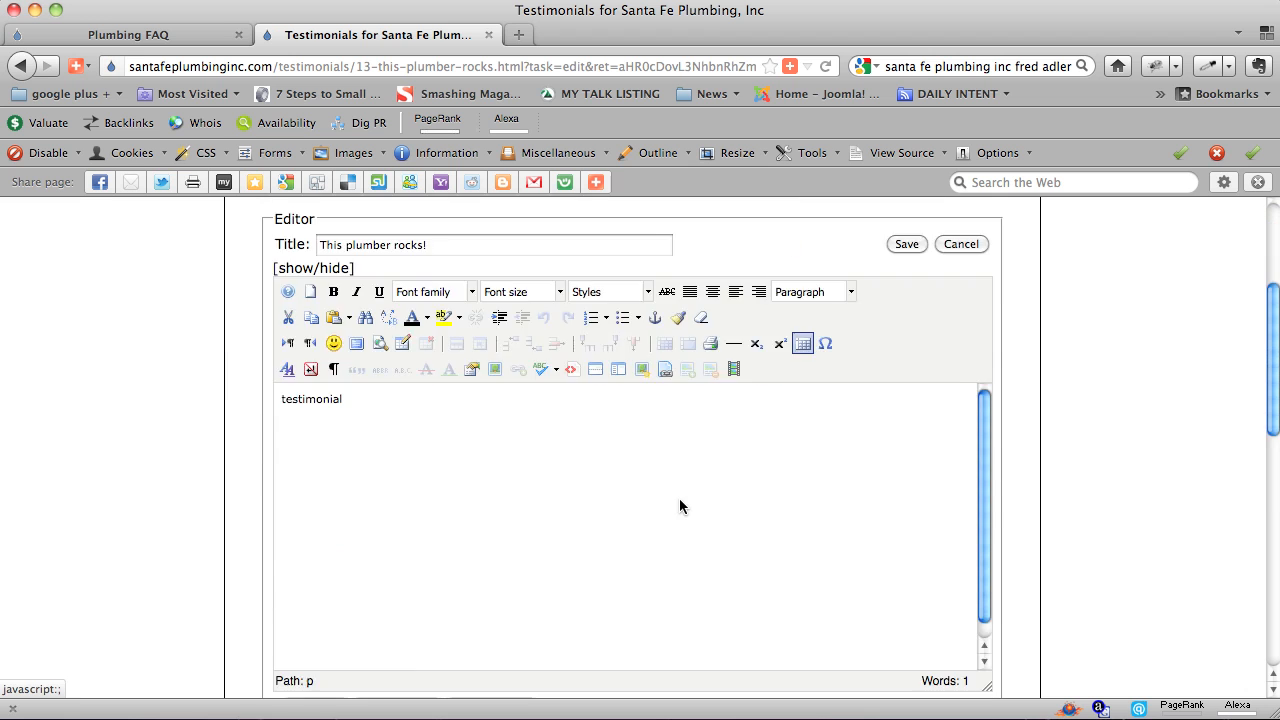
left_click(411, 571)
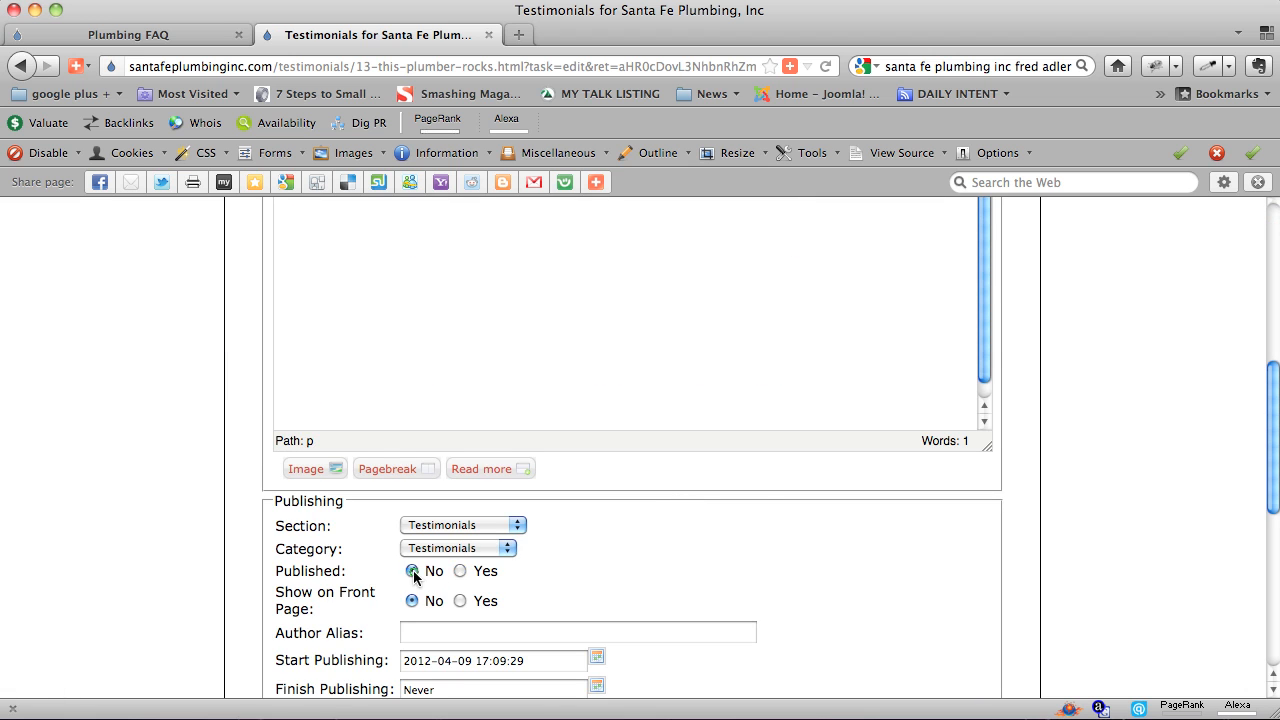
scroll(872, 567, "up", 10)
left_click(910, 485)
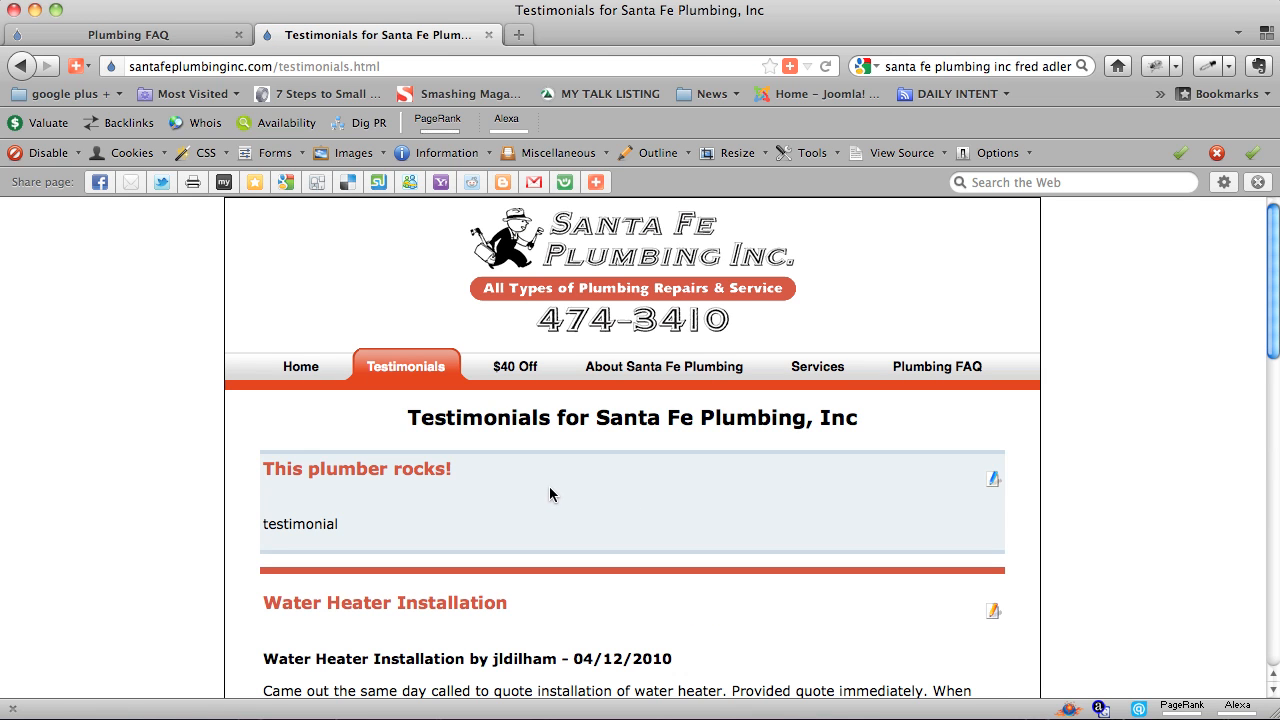
Step: Edit the Plumbing FAQ article "How do hot water heaters work?", adding "Santa Fe Plumbing has been working with water heaters since 2002." below the answer
left_click(920, 367)
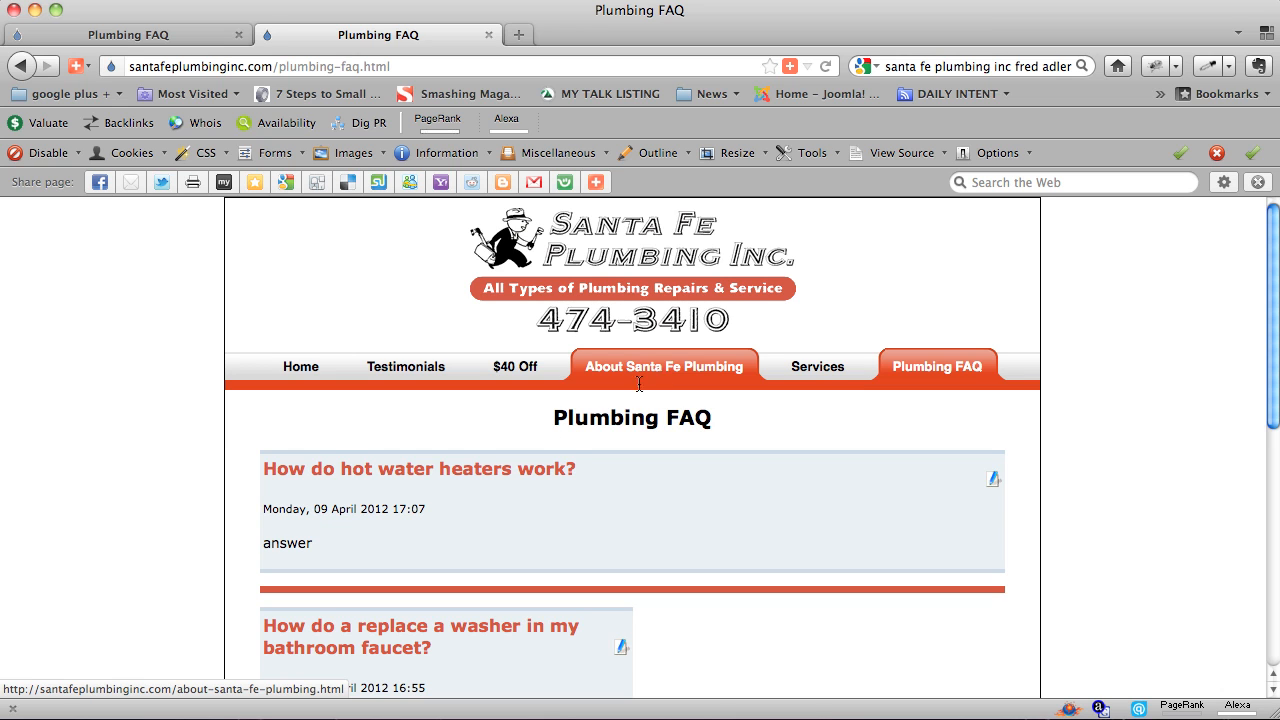
left_click(992, 480)
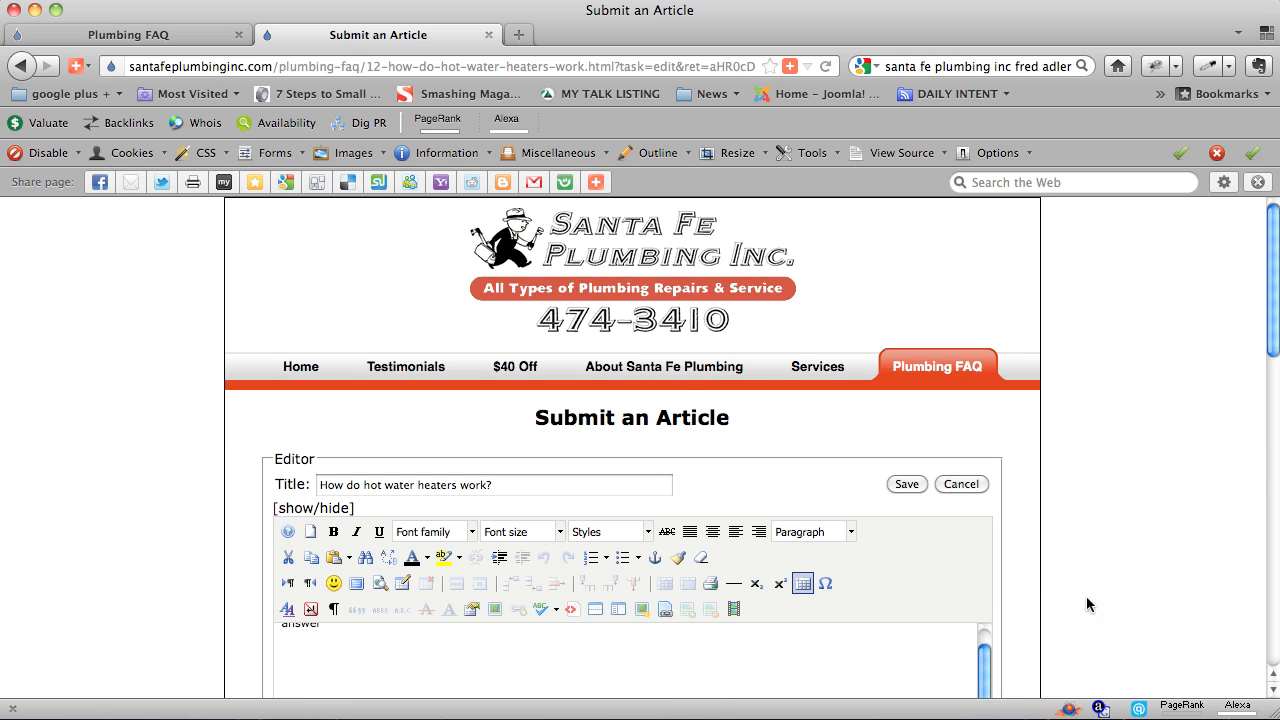
scroll(806, 580, "down", 5)
left_click(418, 373)
key("Return")
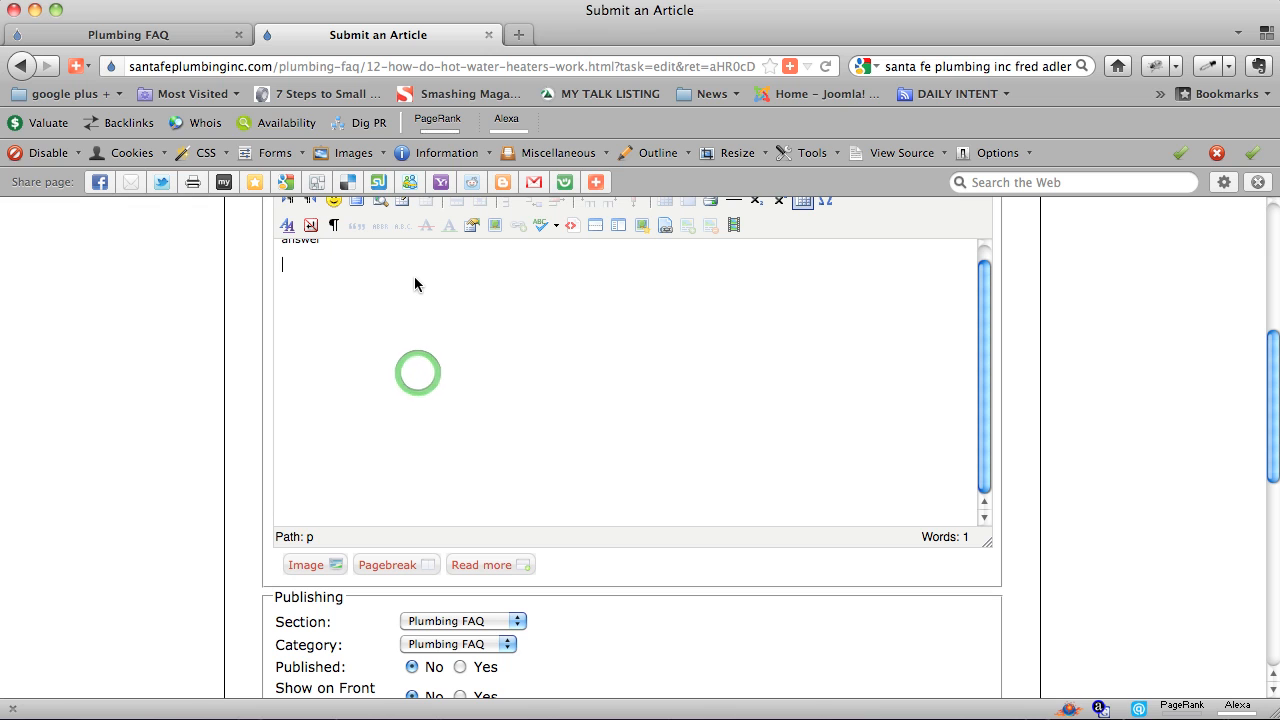
type("Santa ")
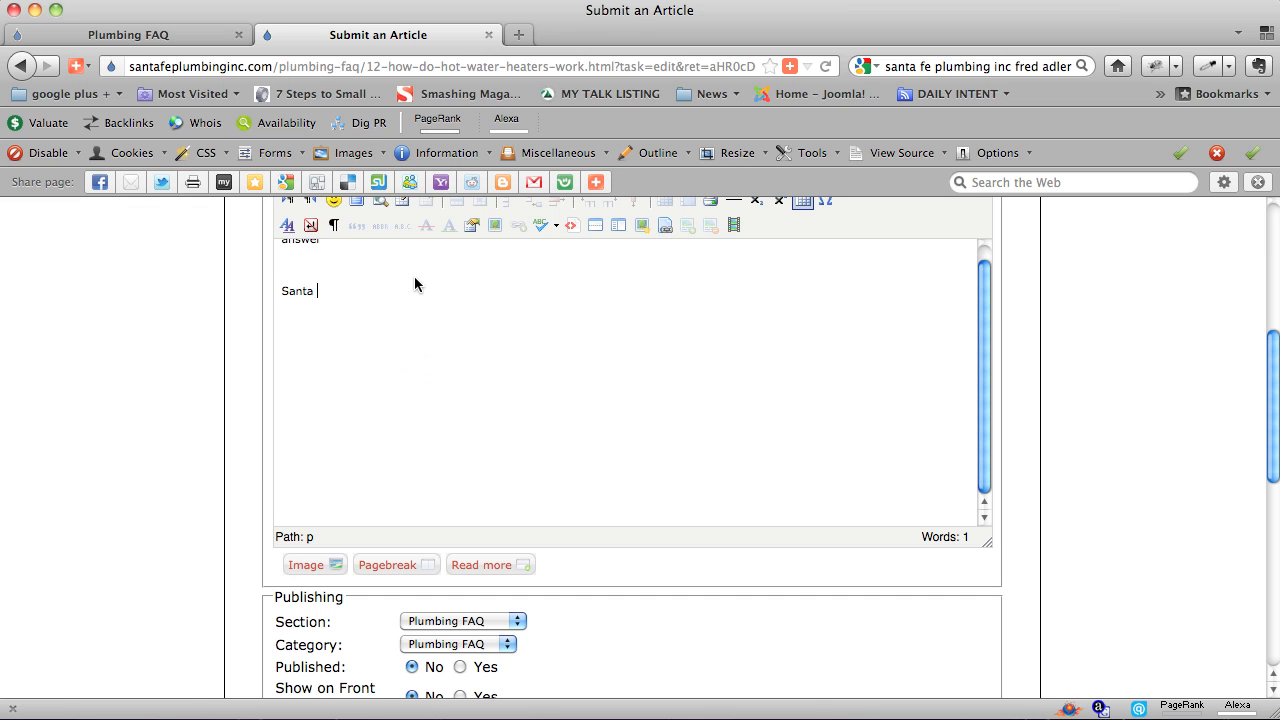
type("Fe Plumbing has bee  working with wat")
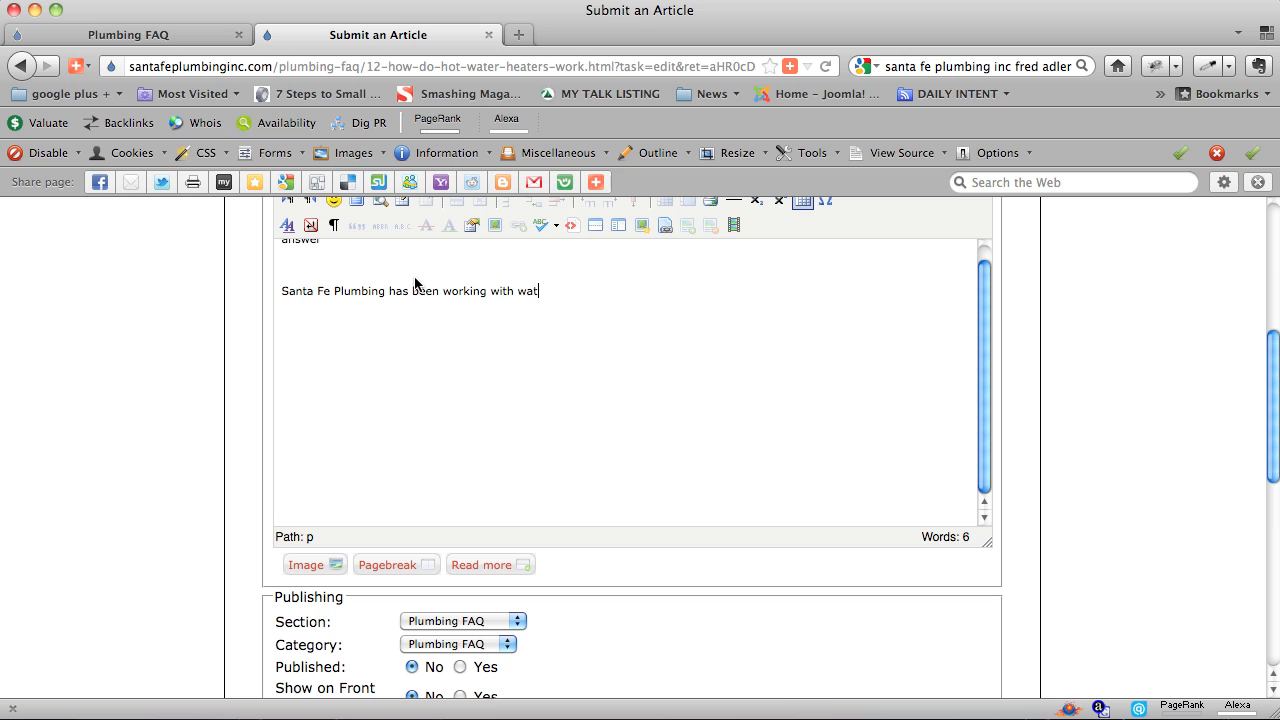
type("er heaters since 1002")
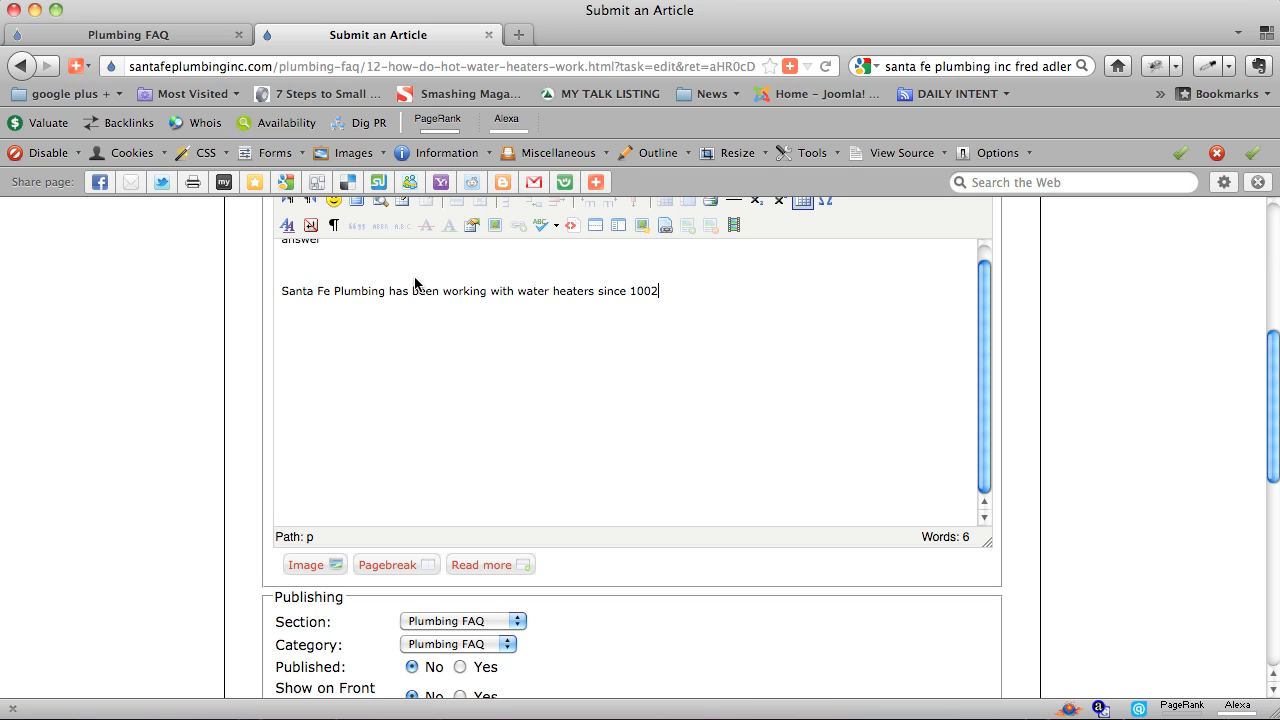
type("002")
Step: Reword the start of the added sentence from "Santa Fe Plumbing has" to "We have"
left_click_drag(382, 297, 281, 293)
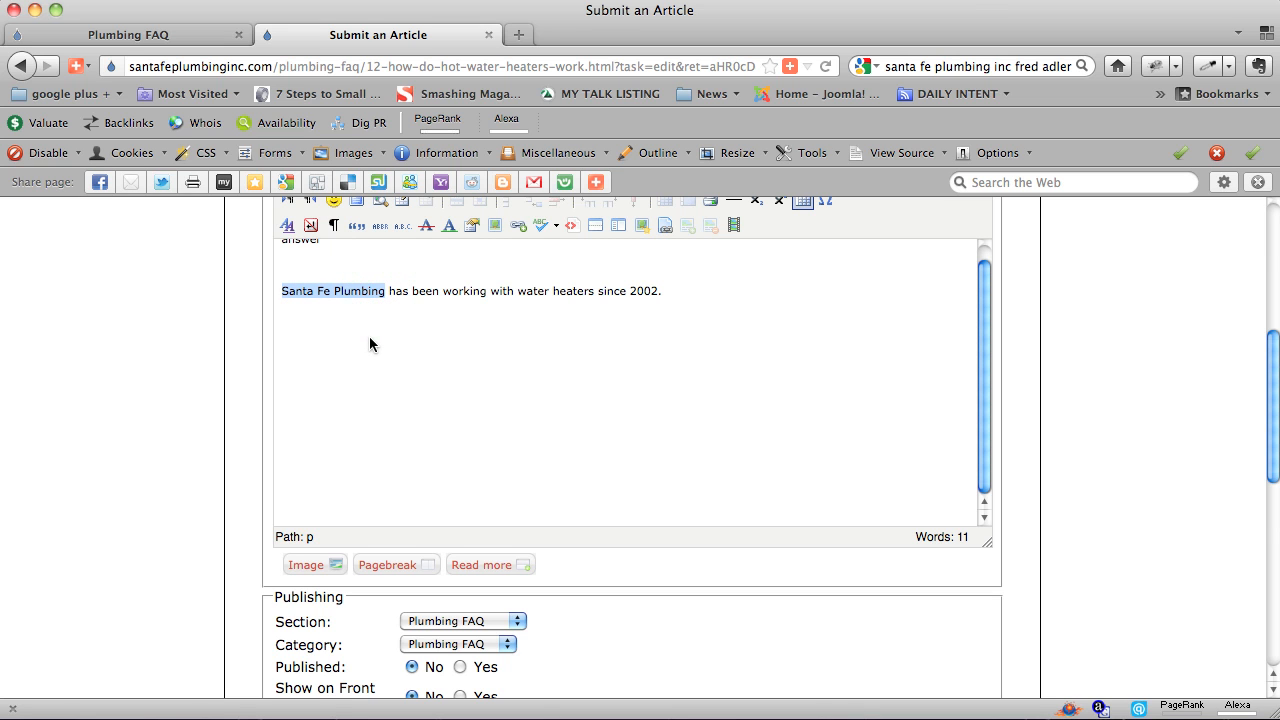
left_click(671, 294)
type("le")
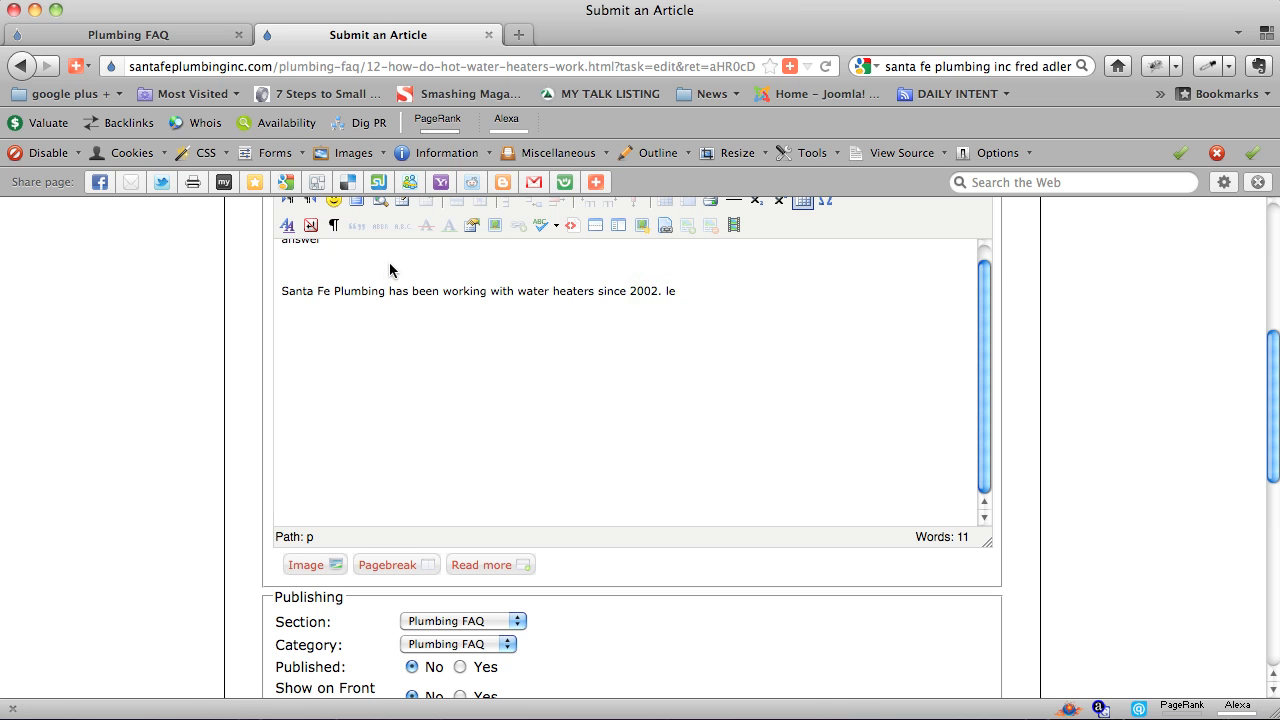
left_click_drag(387, 291, 263, 291)
key("BackSpace")
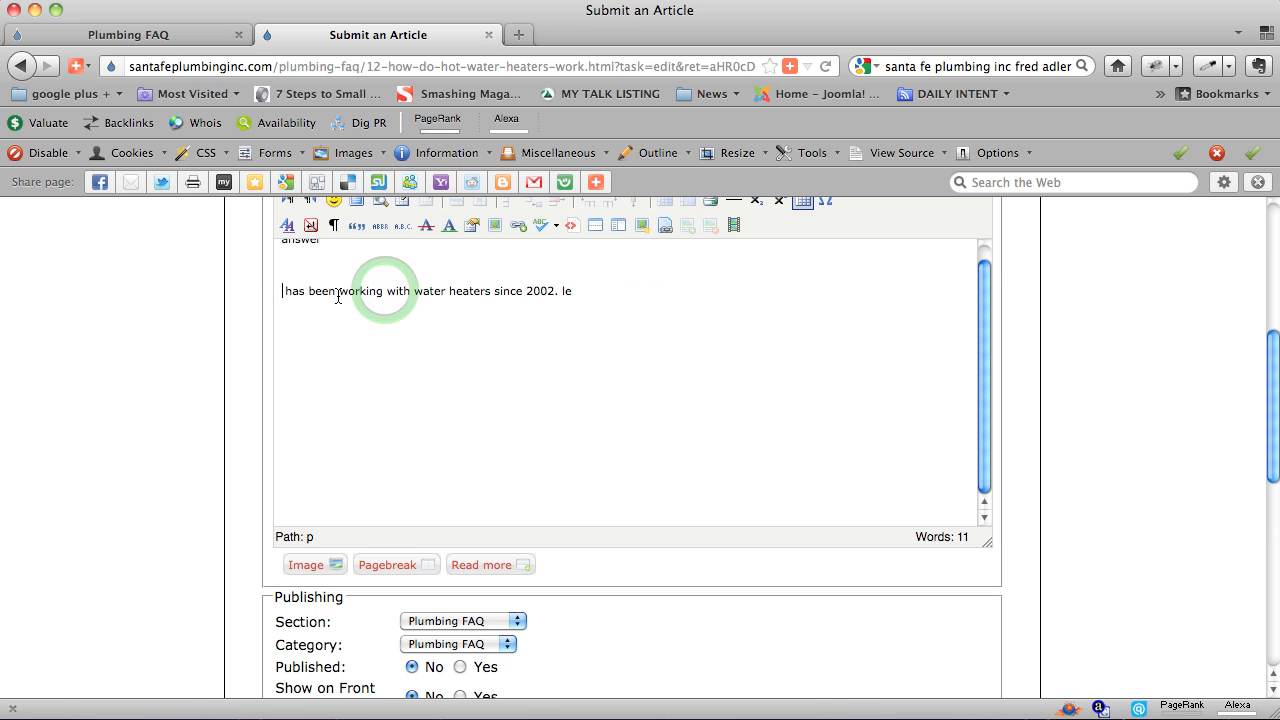
double_click(297, 291)
type("We have been working with water heaters since 2002. ")
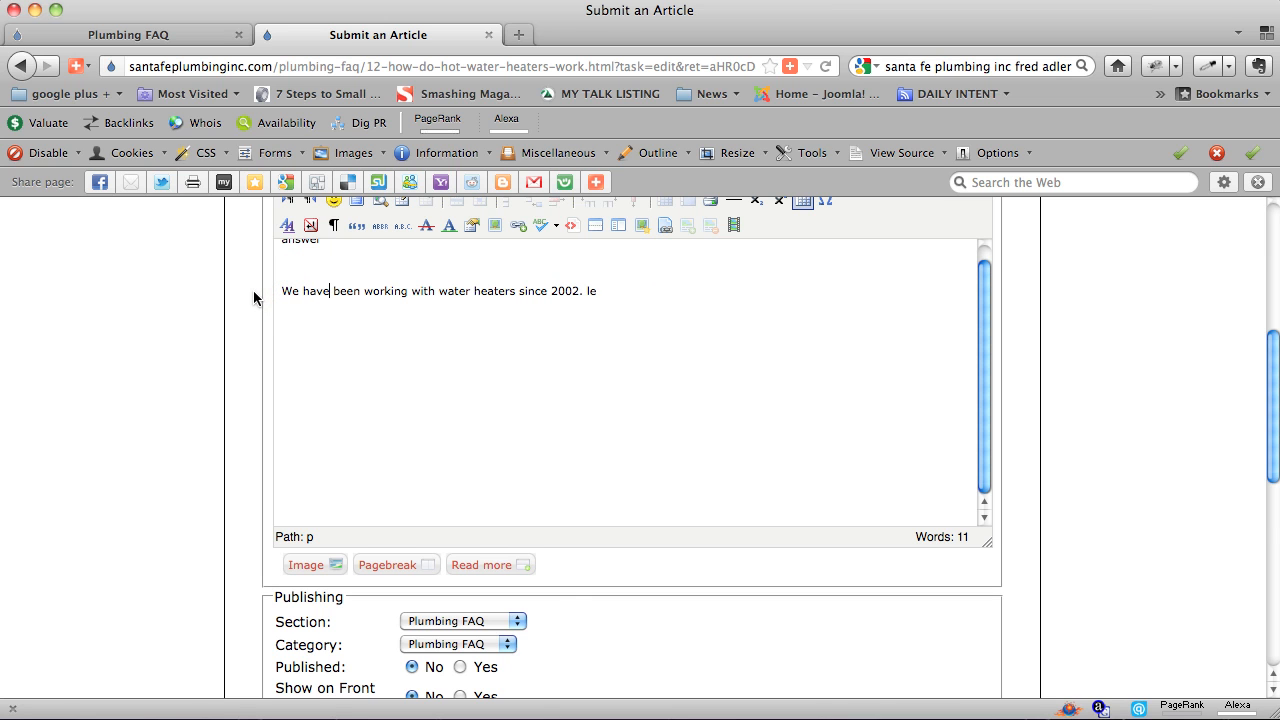
Step: Add the sentence "Click to learn more about Santa Fe Plumbing." after the sentence about water heaters
type("To learn more about San")
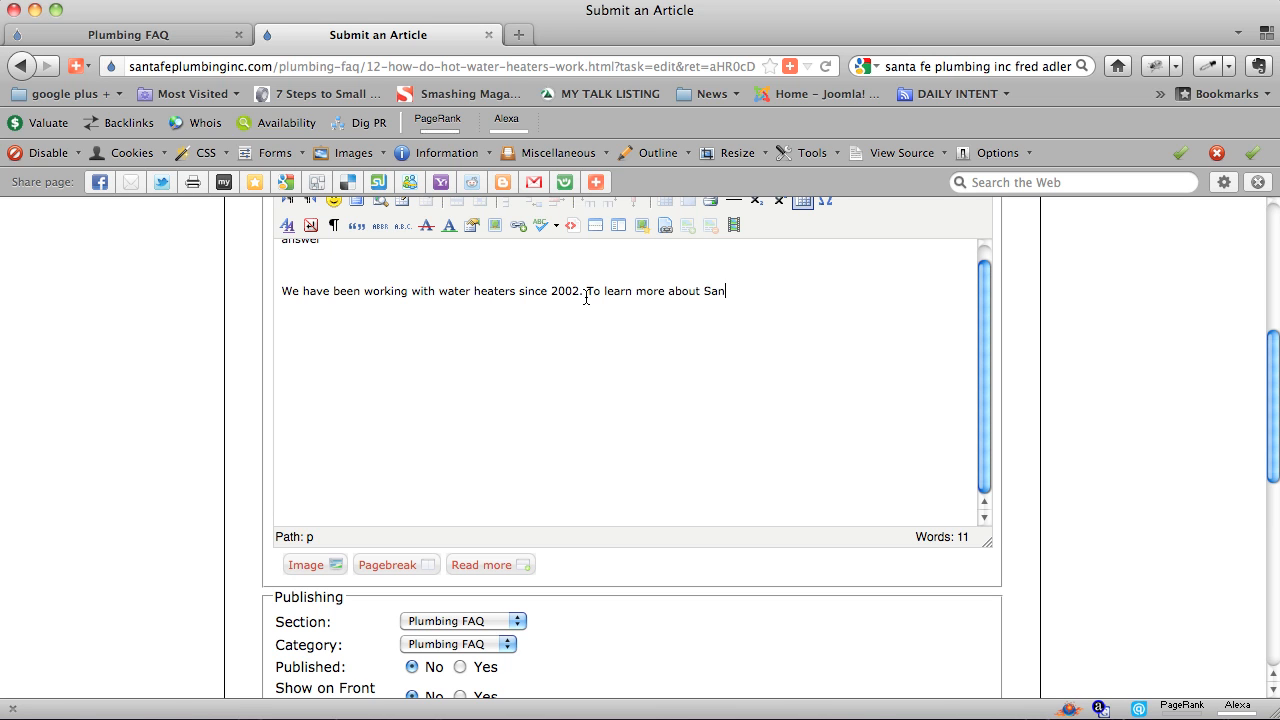
type("ta Fe Plumbing.")
left_click(597, 294)
key("BackSpace")
type("Click t")
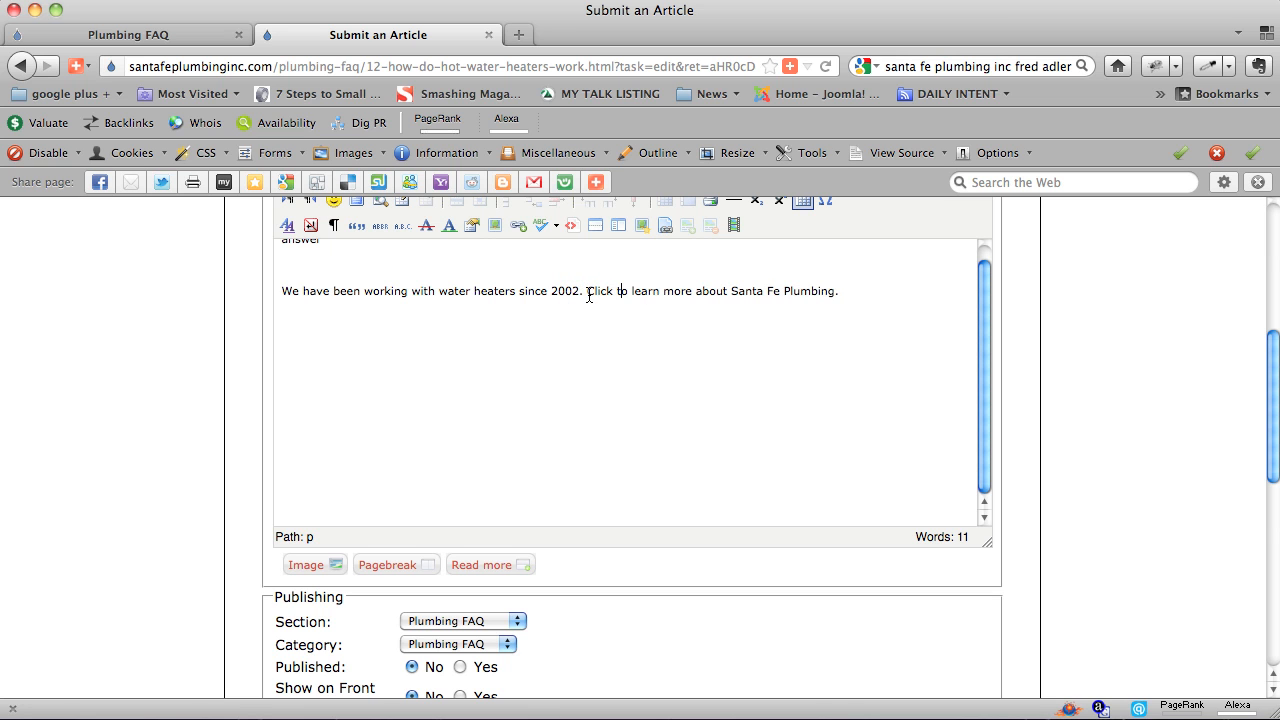
left_click_drag(697, 292, 835, 292)
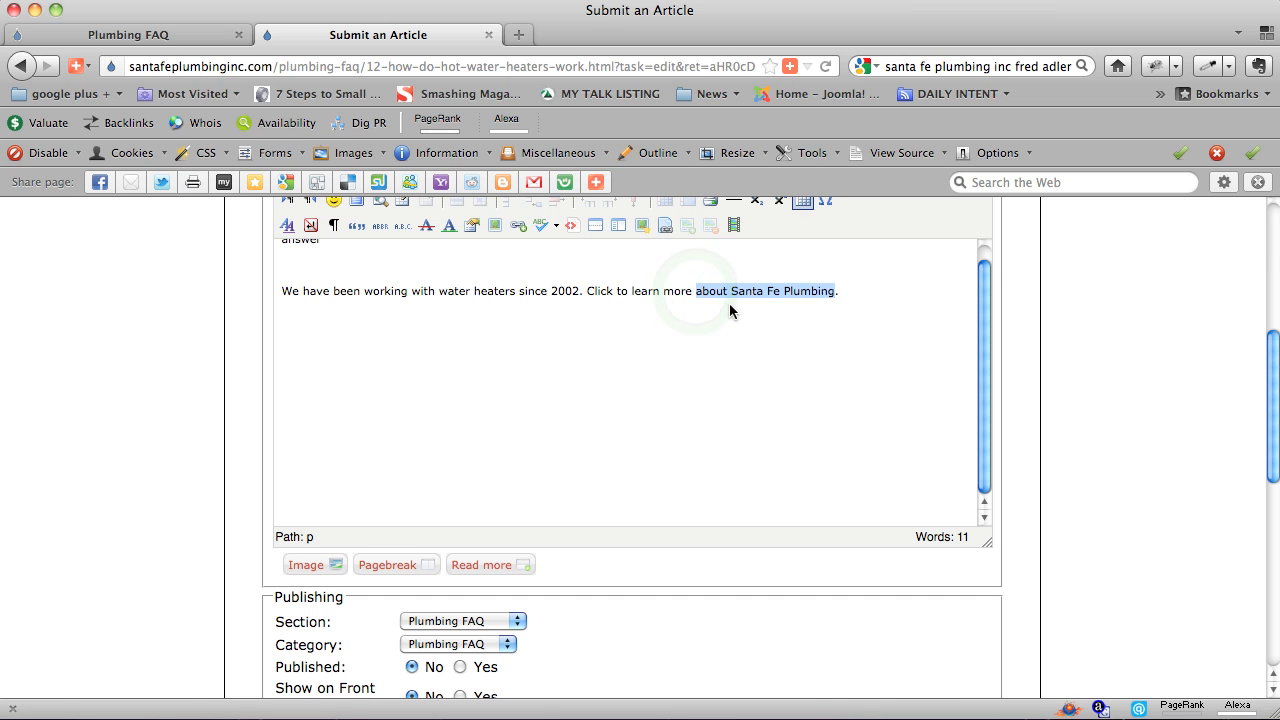
left_click_drag(731, 291, 829, 302)
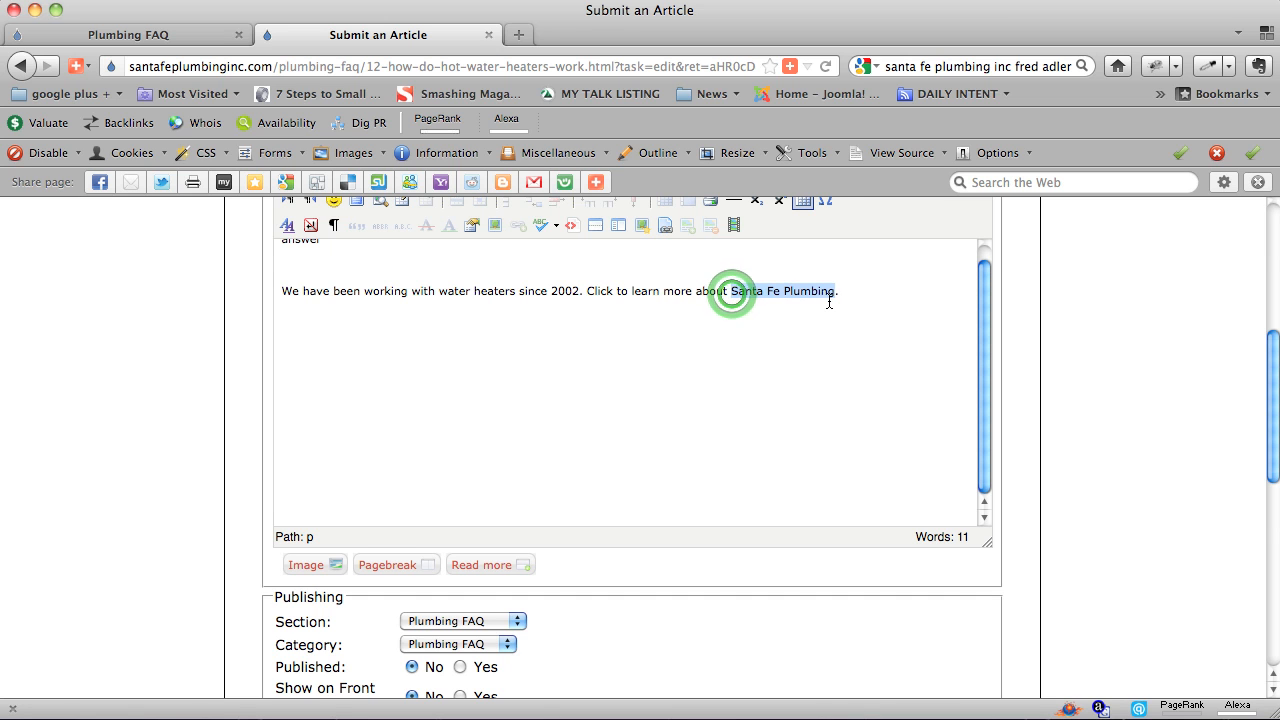
left_click_drag(636, 291, 588, 297)
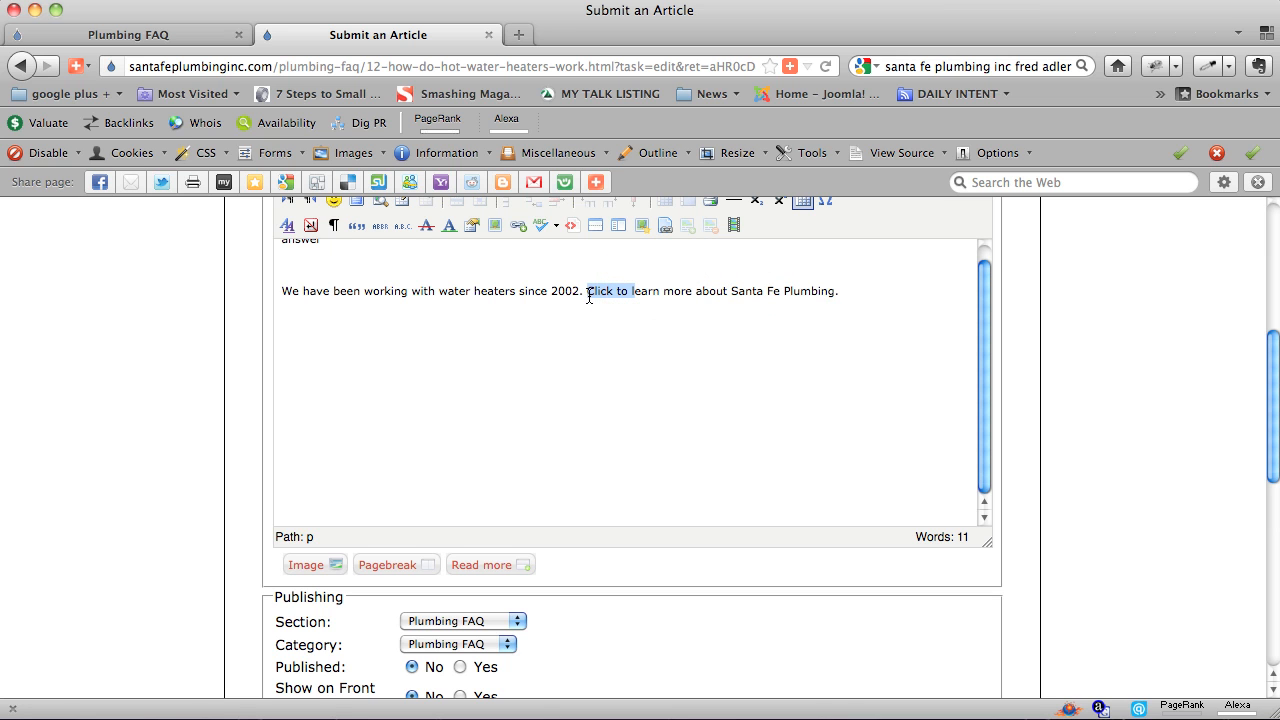
Step: Link the words "Santa Fe Plumbing" in the last sentence to the Main Menu item About Santa Fe Plumbing and save the article
left_click_drag(731, 292, 835, 293)
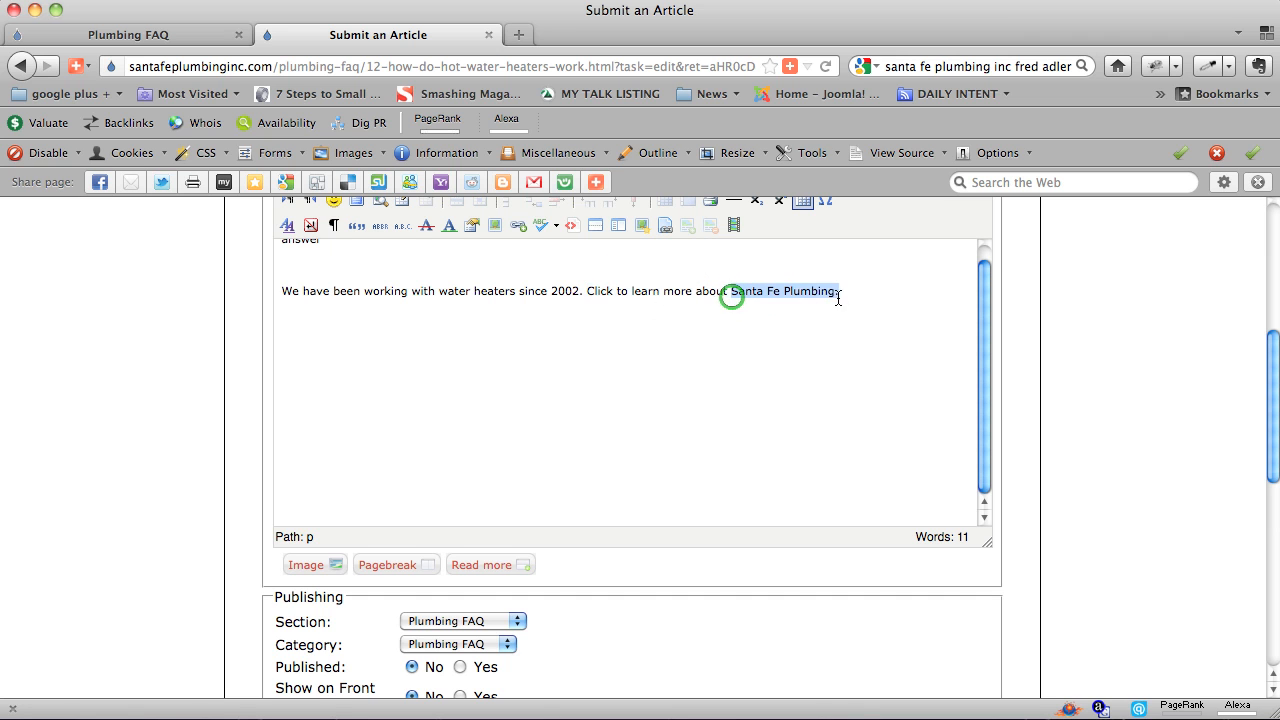
left_click(520, 231)
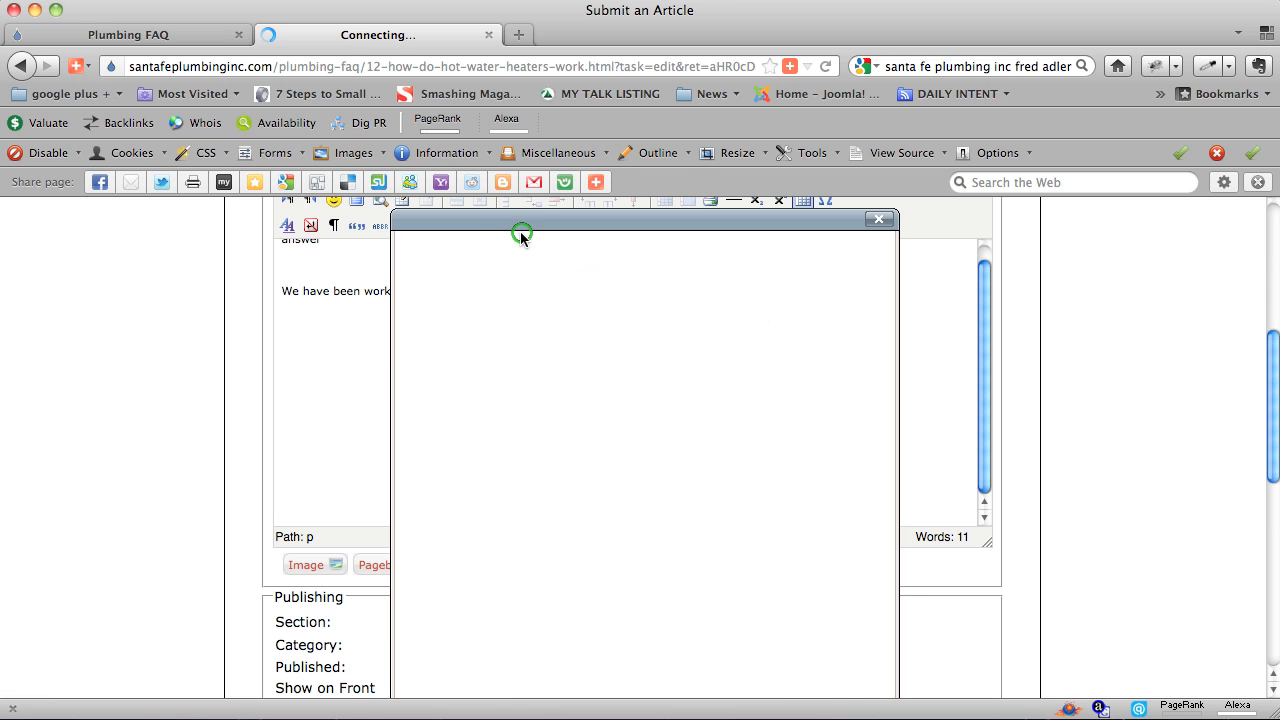
left_click(879, 219)
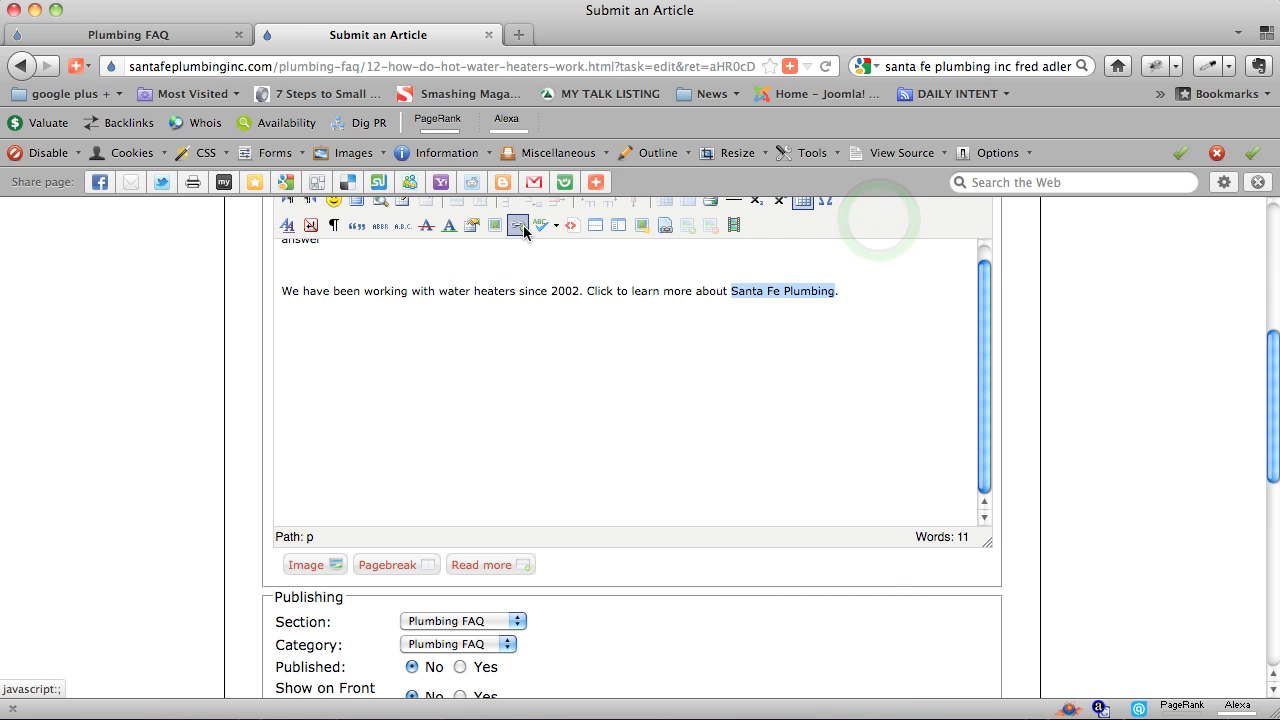
left_click(523, 226)
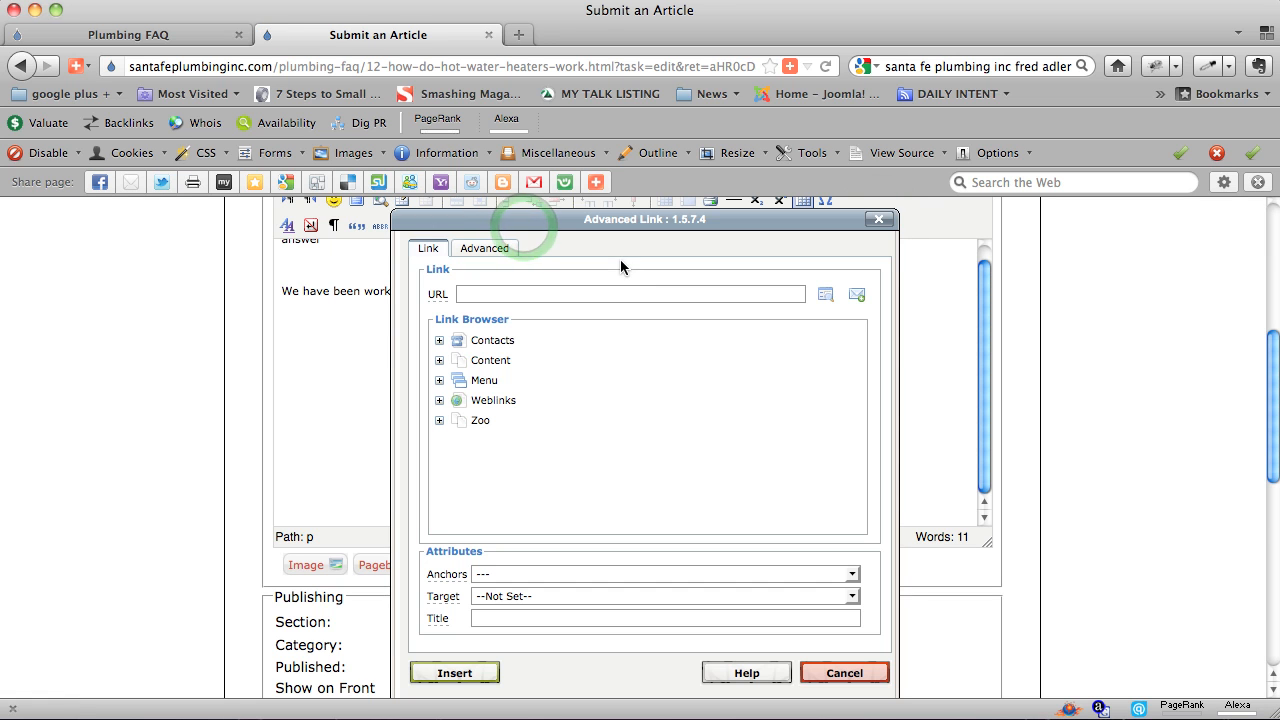
left_click(485, 387)
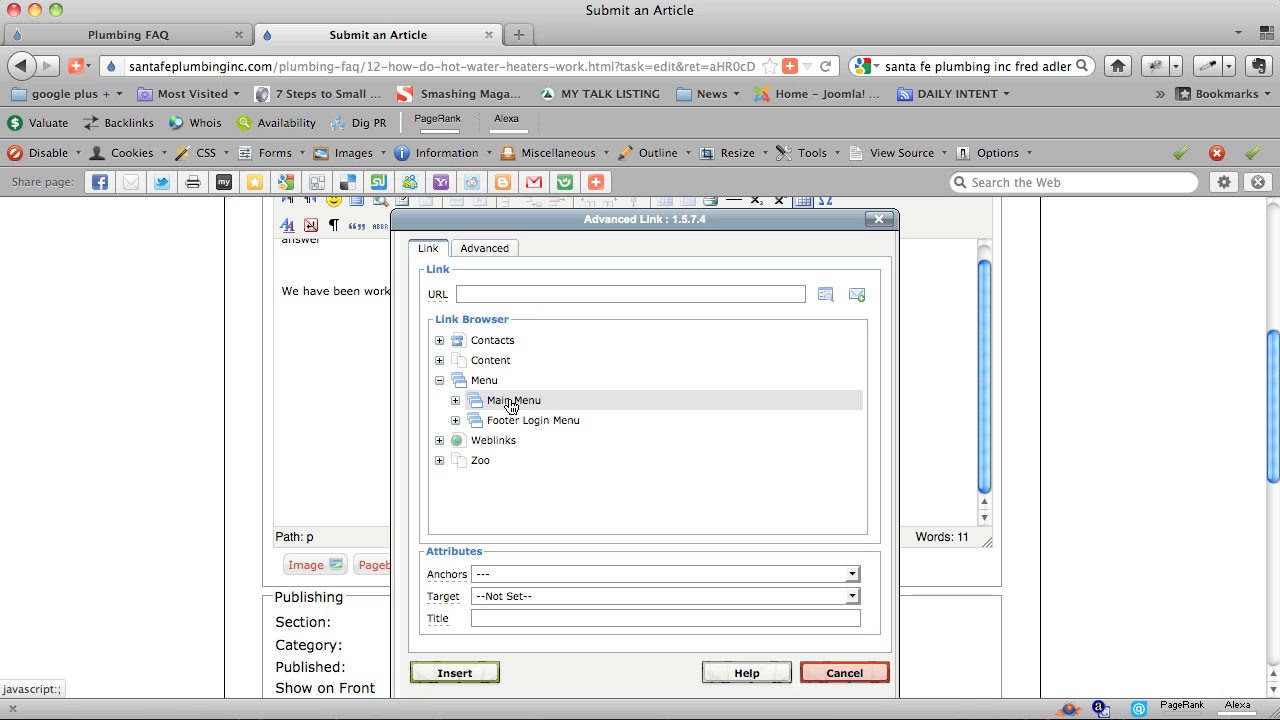
left_click(508, 402)
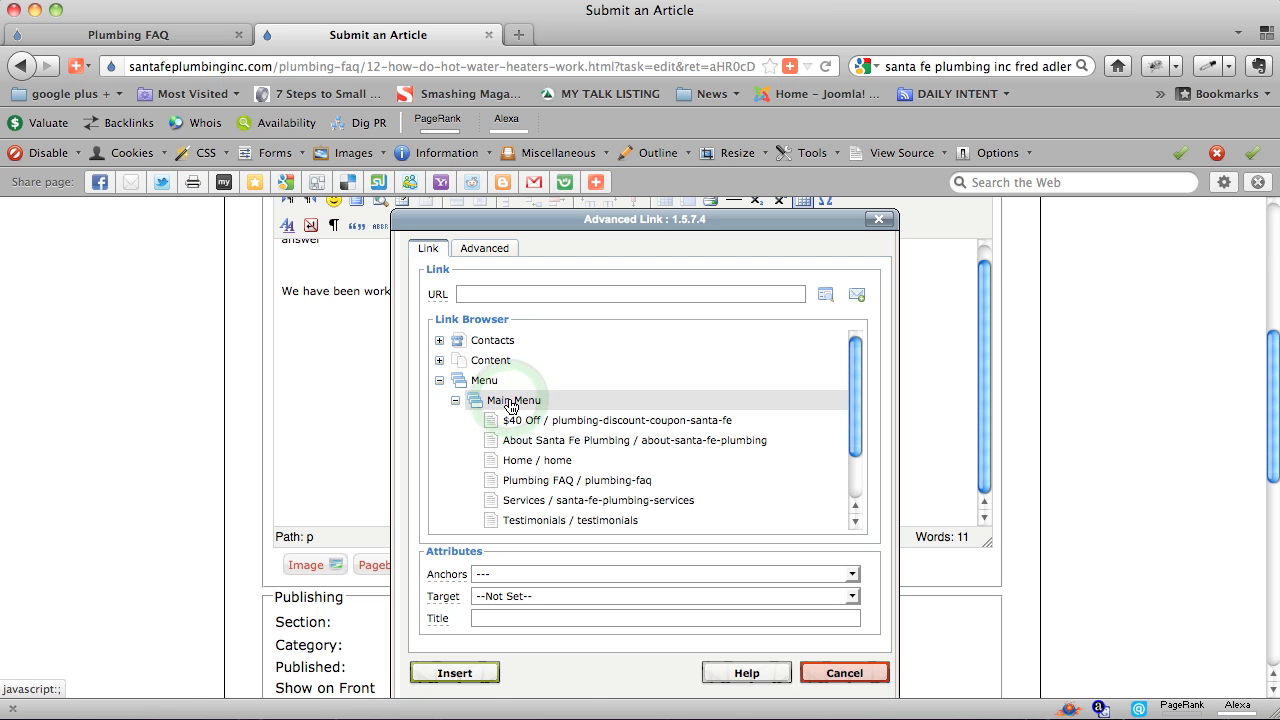
left_click(597, 446)
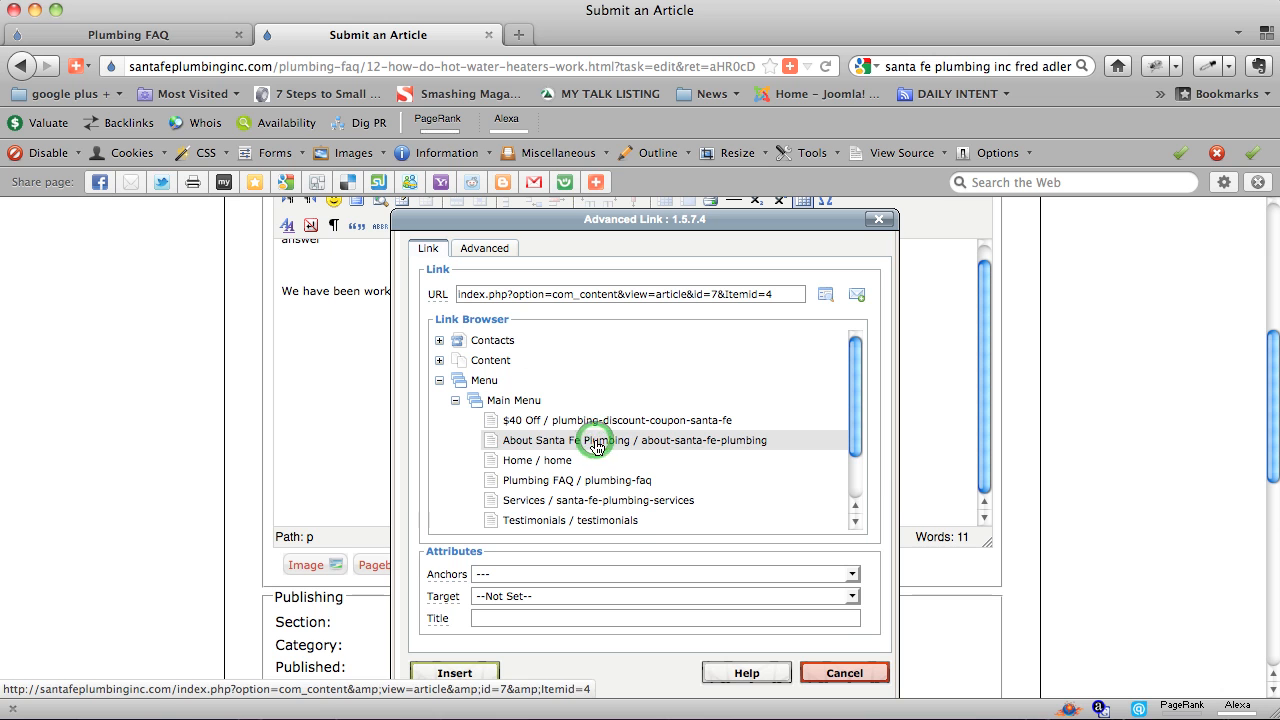
left_click(486, 671)
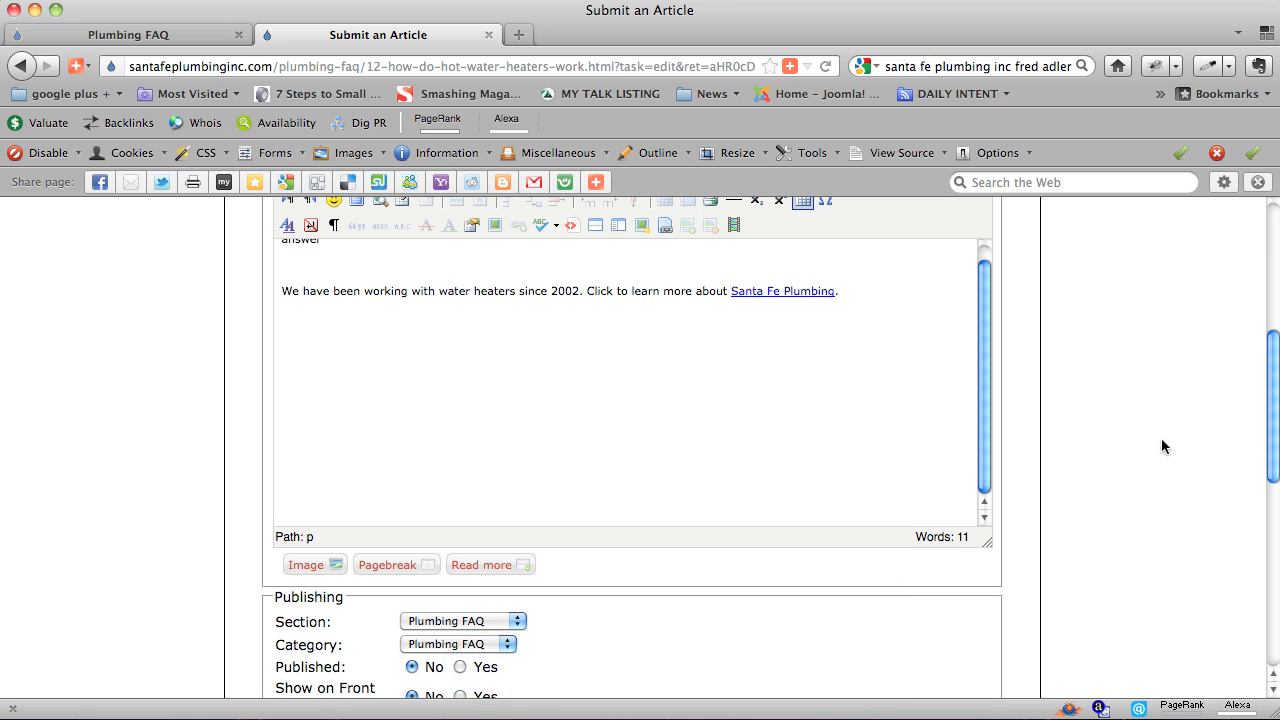
scroll(1143, 431, "up", 4)
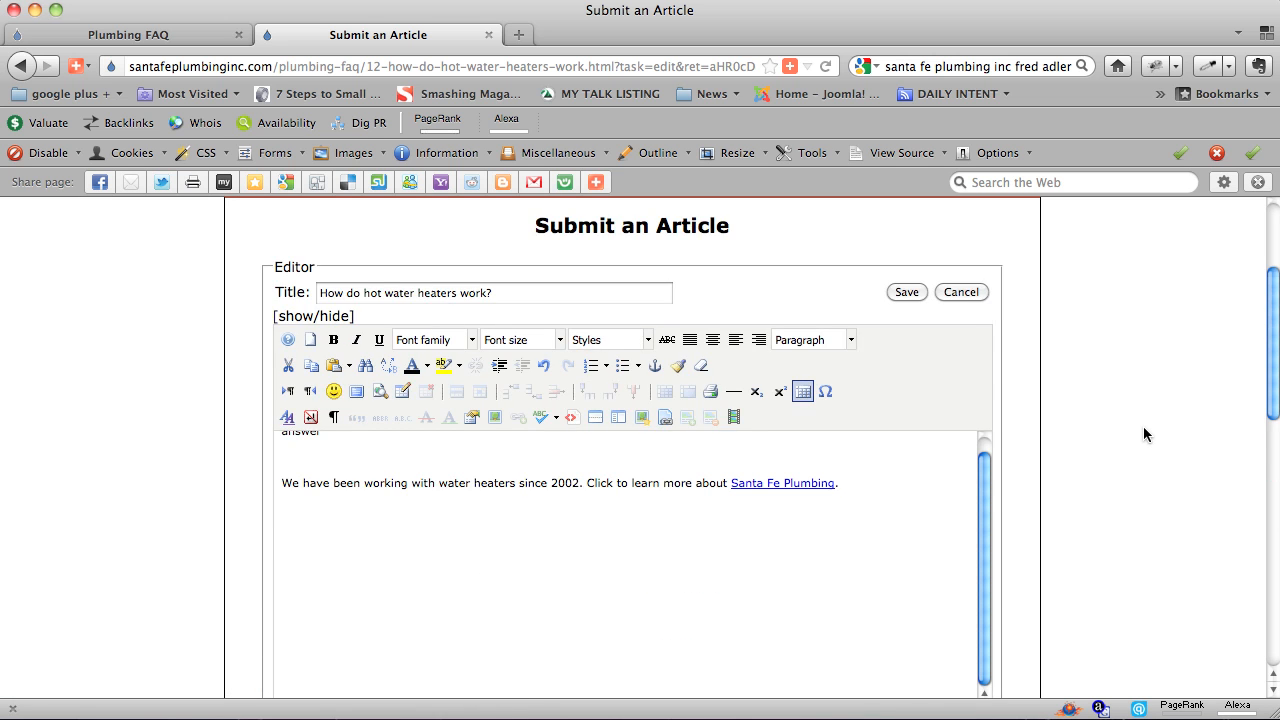
left_click(909, 292)
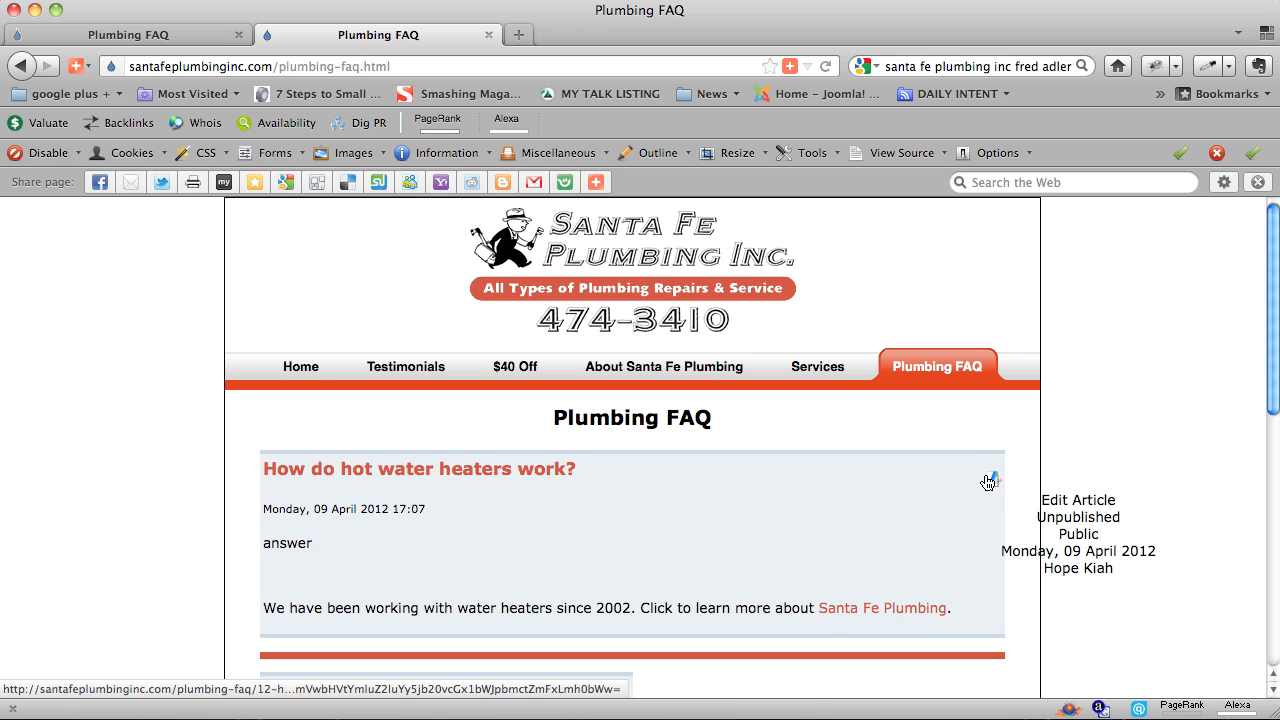
Step: Test the "Santa Fe Plumbing" link in the hot water heaters article, and return to the Plumbing FAQ page
left_click(888, 615)
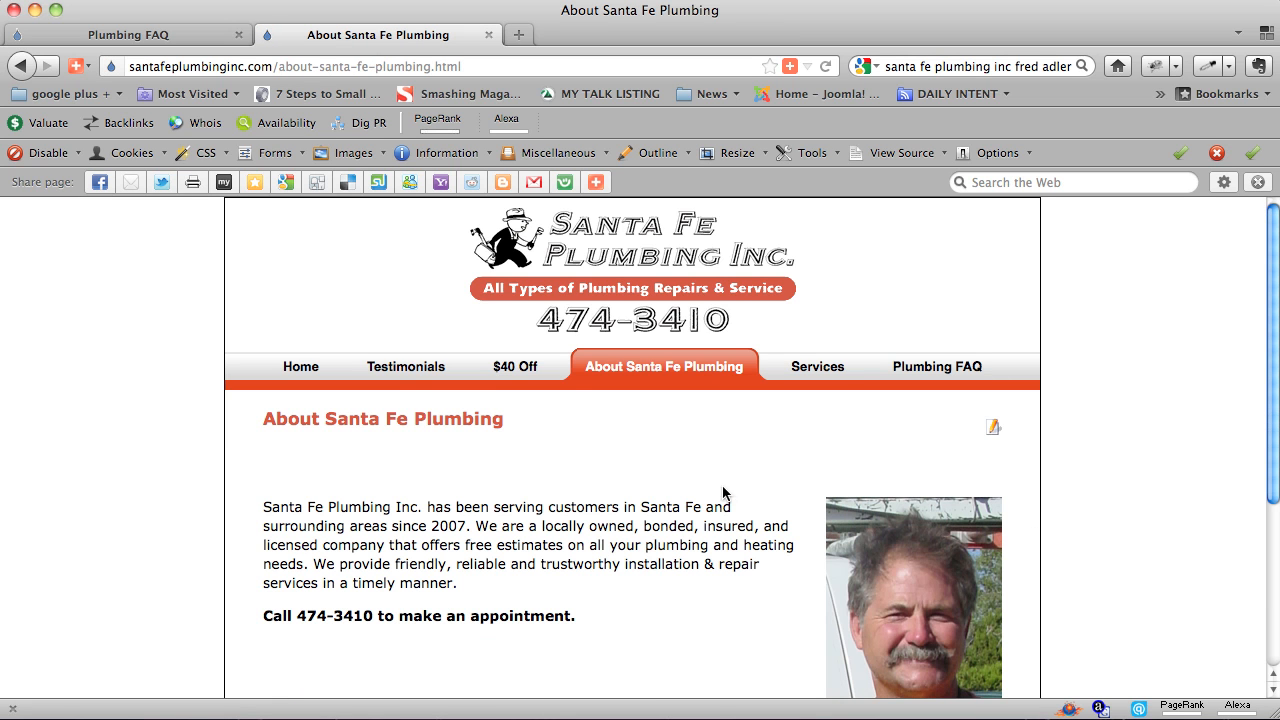
left_click(919, 365)
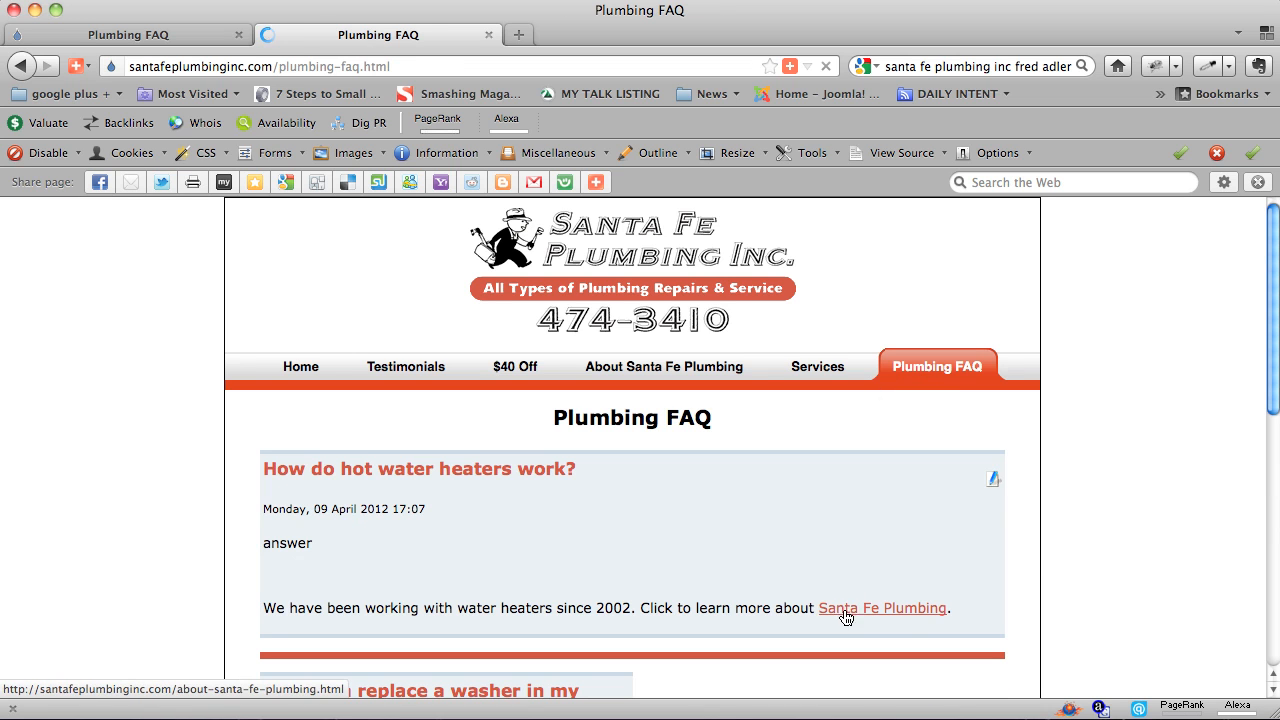
left_click_drag(815, 616, 938, 609)
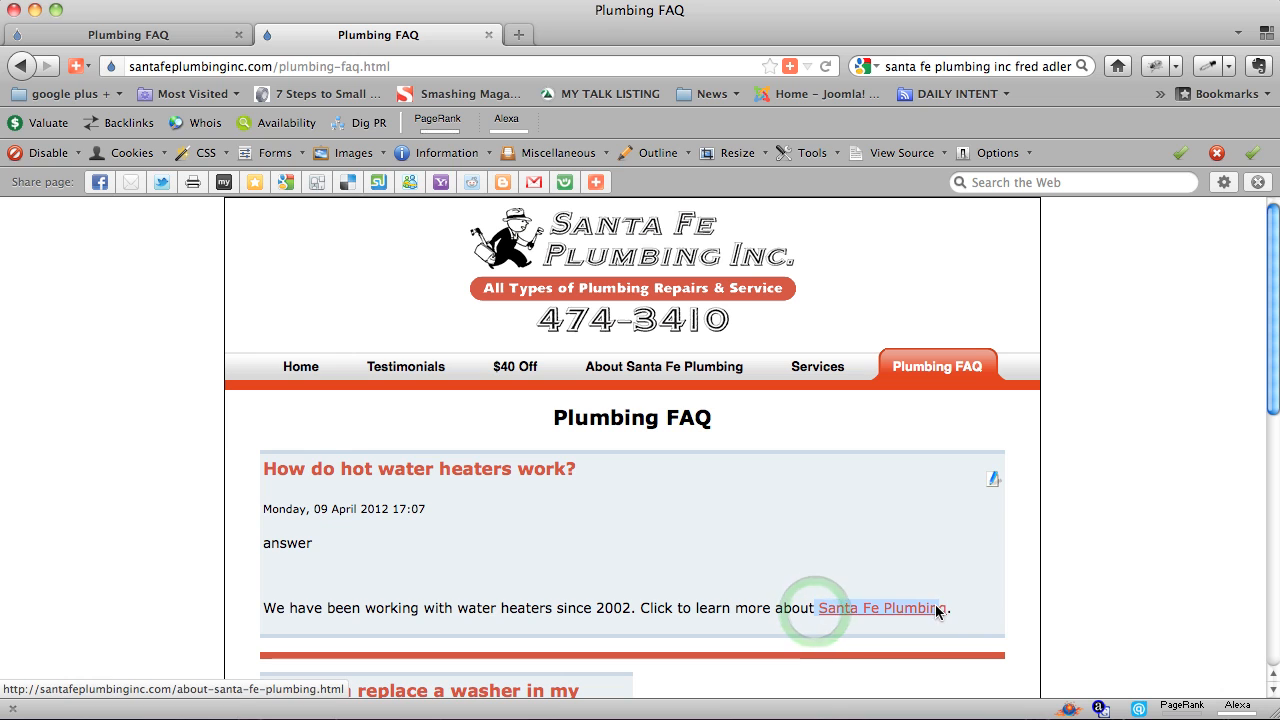